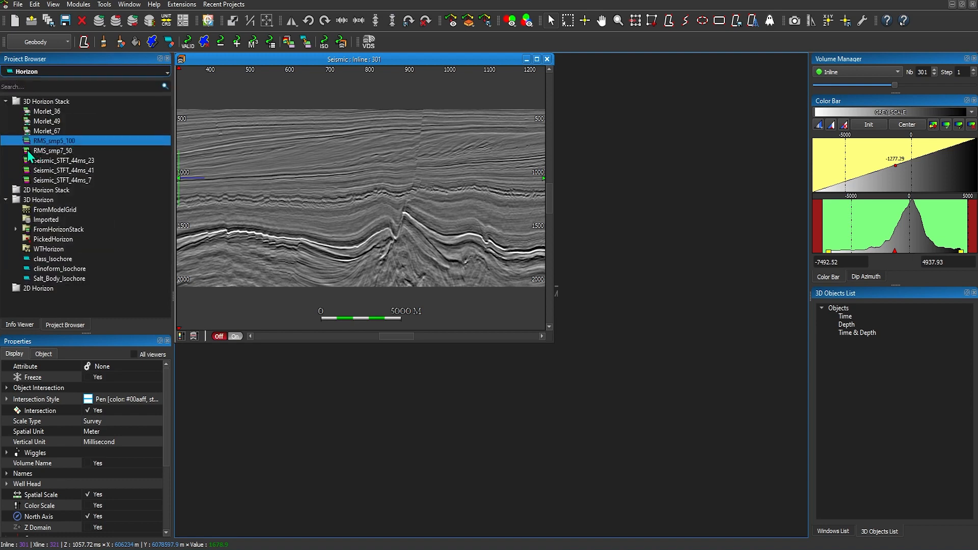
- Open the RMS_smp7_50 horizon stack, tile its view with the seismic section one above the other, and enable Auto Contrast
{"action": "left_click", "coordinate": [28, 151]}
{"action": "double_click", "coordinate": [27, 151]}
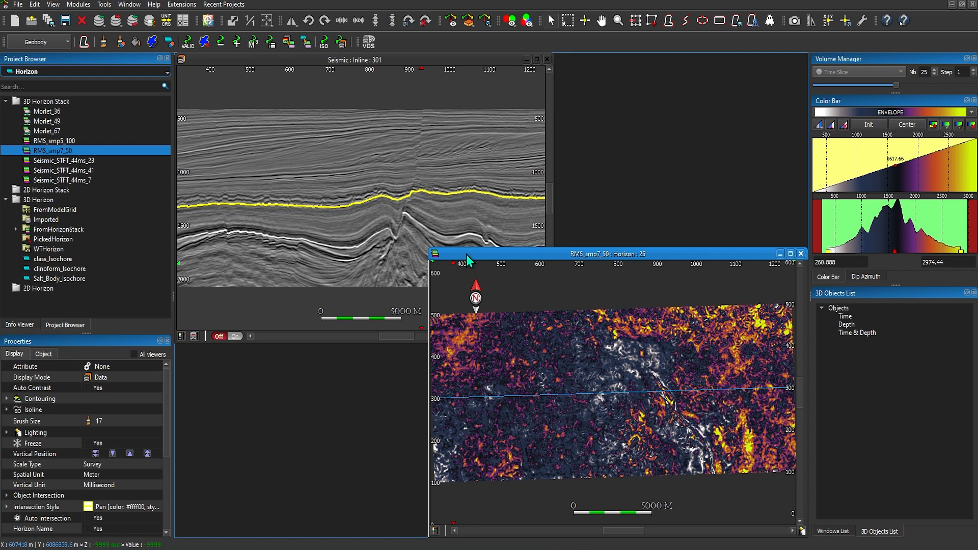
{"action": "key", "text": "ctrl+h"}
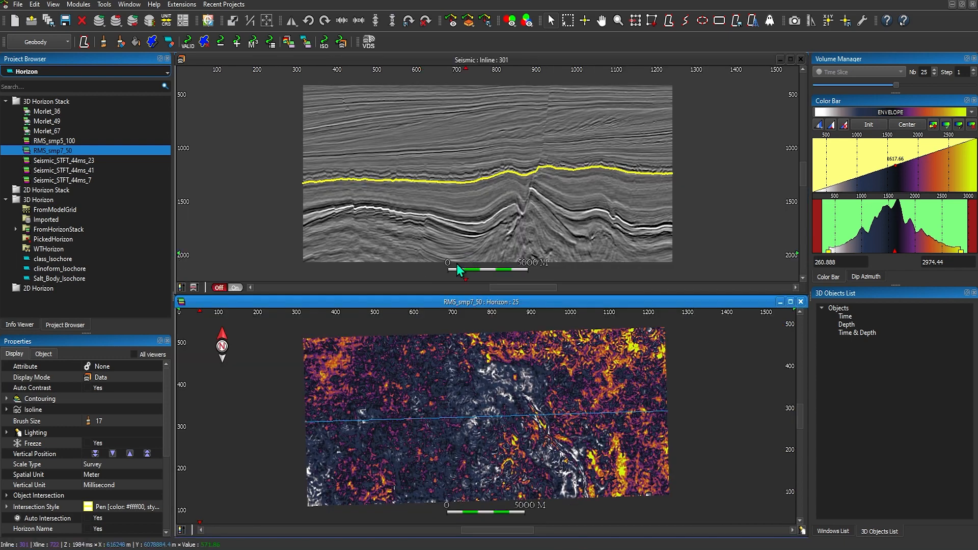
{"action": "left_click", "coordinate": [88, 388]}
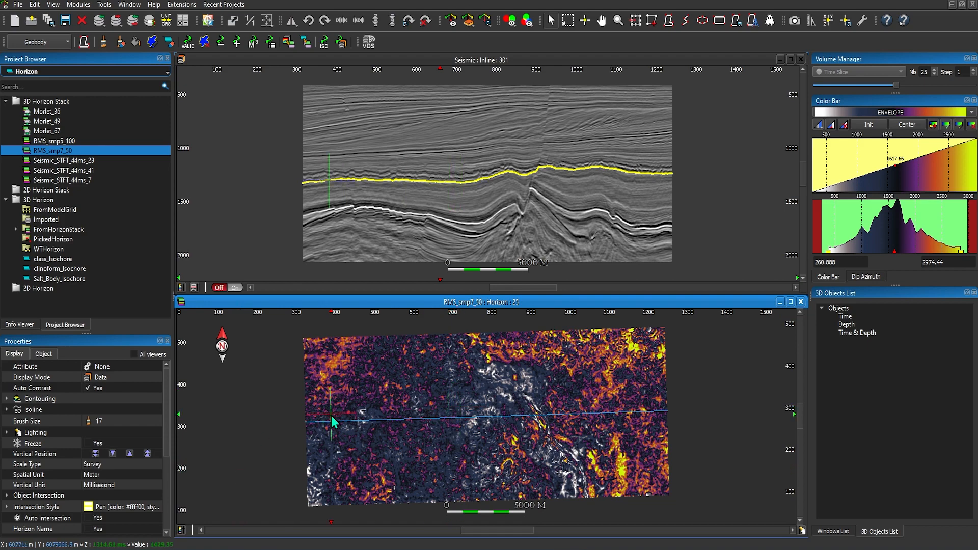
- Browse the horizons of the RMS_smp7_50 stack between 22 and 47, stopping at horizon 46
{"action": "scroll", "coordinate": [331, 416], "scroll_direction": "down", "scroll_amount": 3}
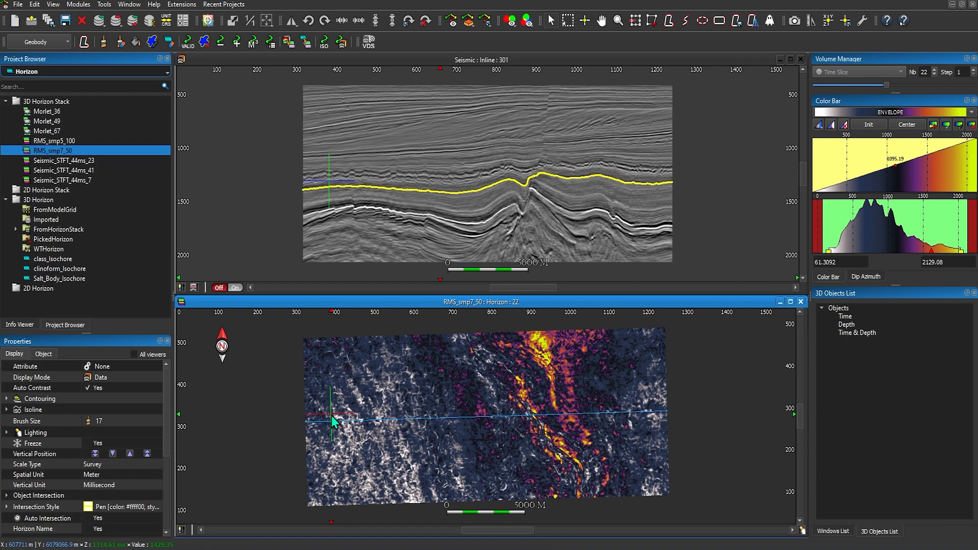
{"action": "scroll", "coordinate": [331, 415], "scroll_direction": "up", "scroll_amount": 3}
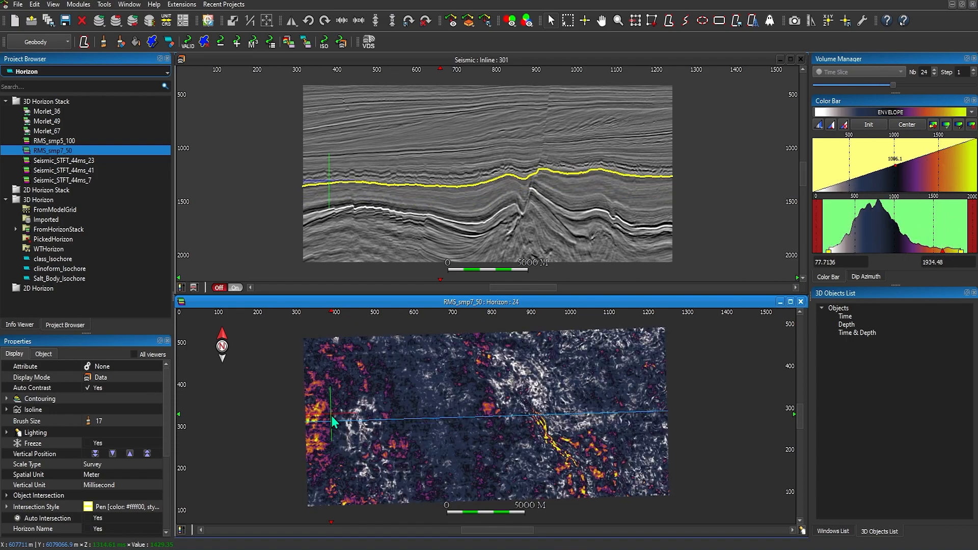
{"action": "scroll", "coordinate": [331, 416], "scroll_direction": "up", "scroll_amount": 6}
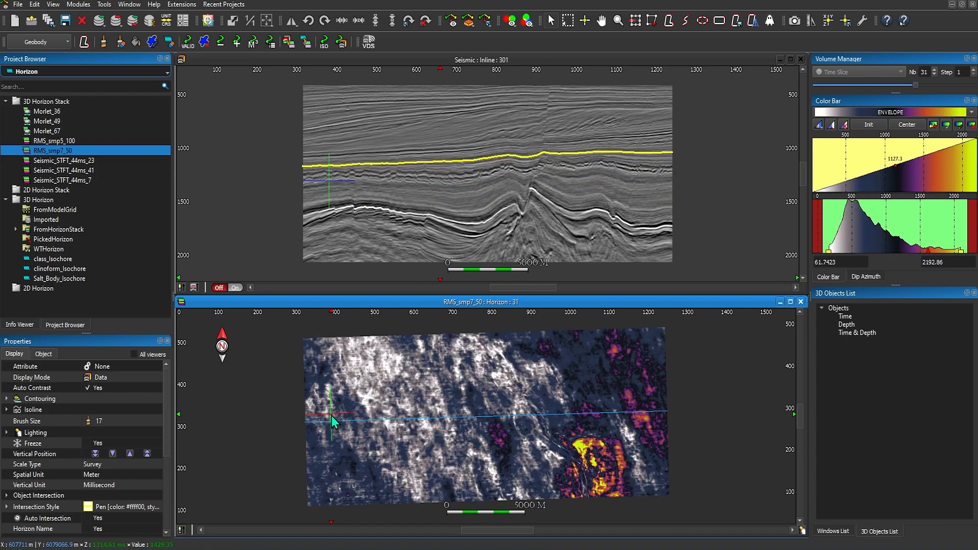
{"action": "scroll", "coordinate": [331, 415], "scroll_direction": "up", "scroll_amount": 9}
{"action": "scroll", "coordinate": [332, 416], "scroll_direction": "up", "scroll_amount": 5}
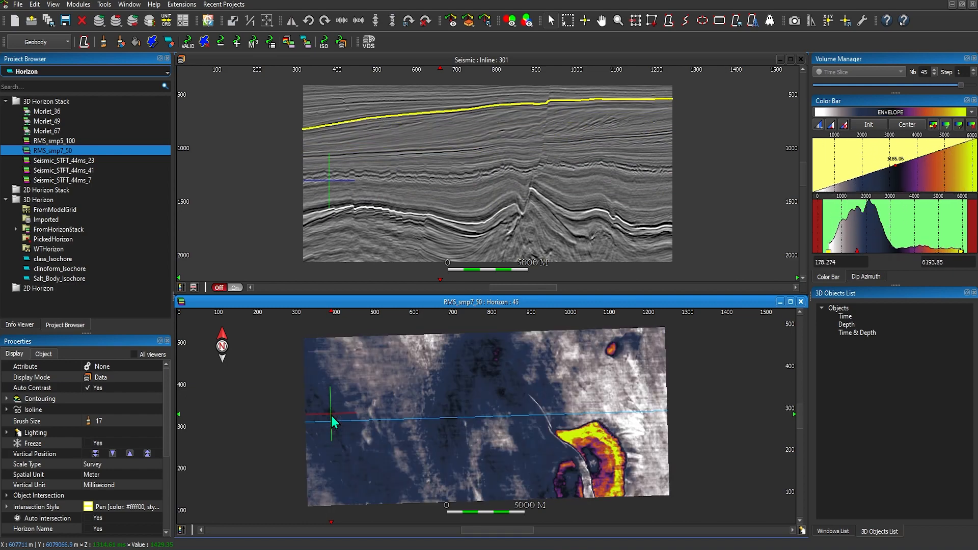
{"action": "scroll", "coordinate": [331, 416], "scroll_direction": "up", "scroll_amount": 2}
{"action": "scroll", "coordinate": [331, 415], "scroll_direction": "down", "scroll_amount": 1}
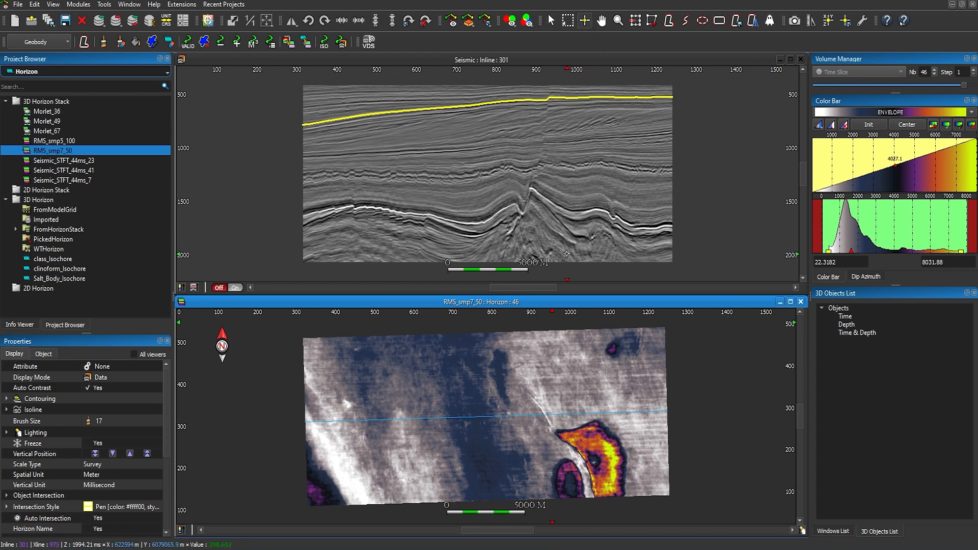
- Move the seismic section to inline 195 through the bright crescent anomaly and examine its amplitudes at close range
{"action": "left_click", "coordinate": [596, 444]}
{"action": "left_click_drag", "start_coordinate": [595, 445], "coordinate": [609, 456]}
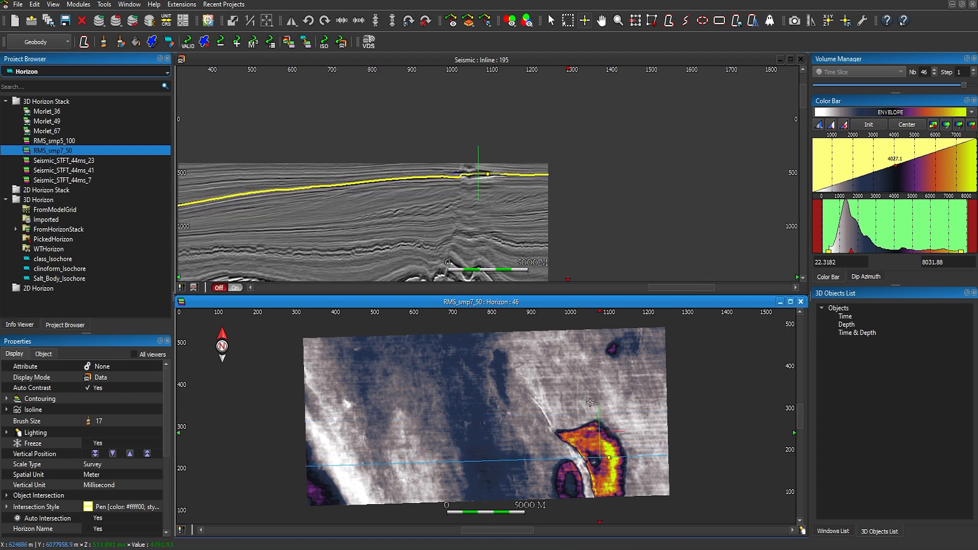
{"action": "scroll", "coordinate": [492, 187], "scroll_direction": "up", "scroll_amount": 5}
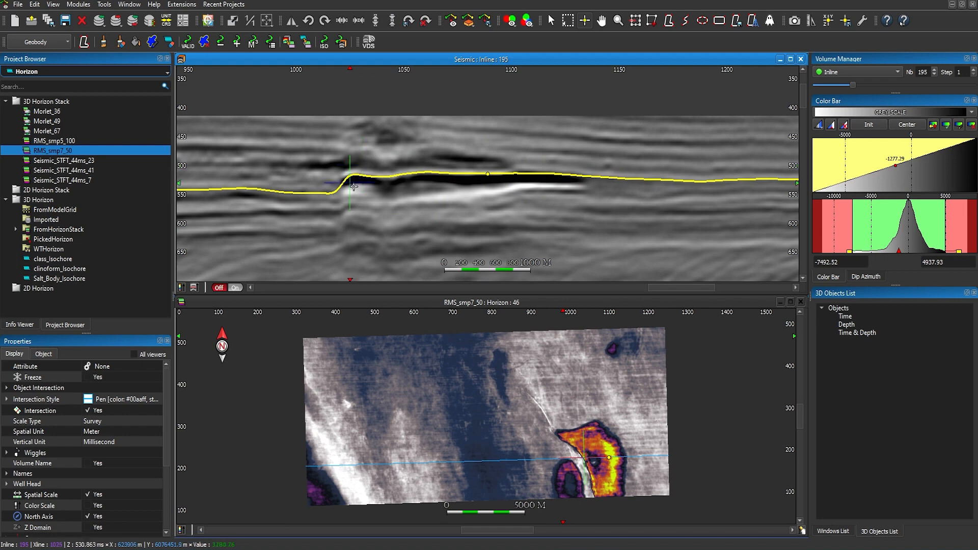
- Show horizon 47 in the stack view and frame the crescent anomaly
{"action": "left_click", "coordinate": [352, 413]}
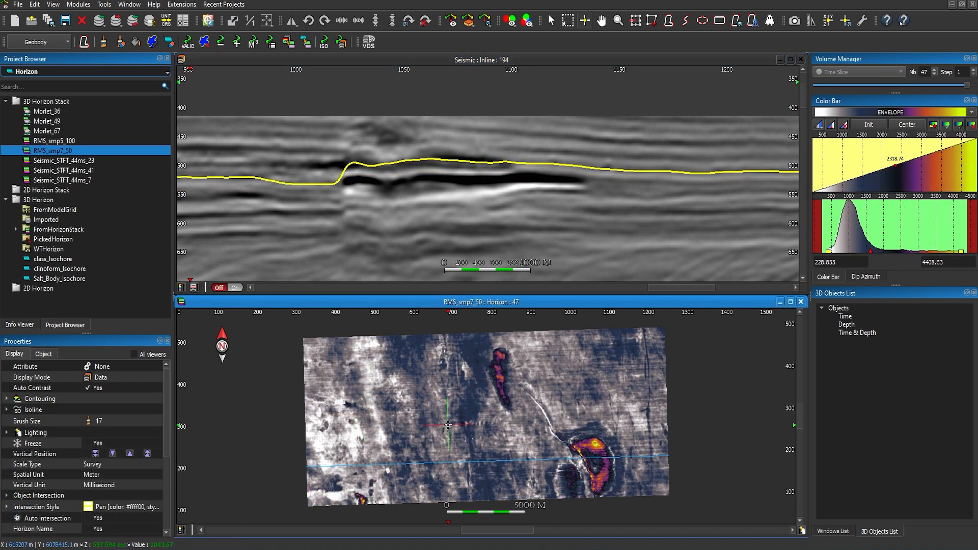
{"action": "middle_click_drag", "start_coordinate": [447, 425], "coordinate": [337, 392]}
{"action": "scroll", "coordinate": [337, 392], "scroll_direction": "up", "scroll_amount": 1}
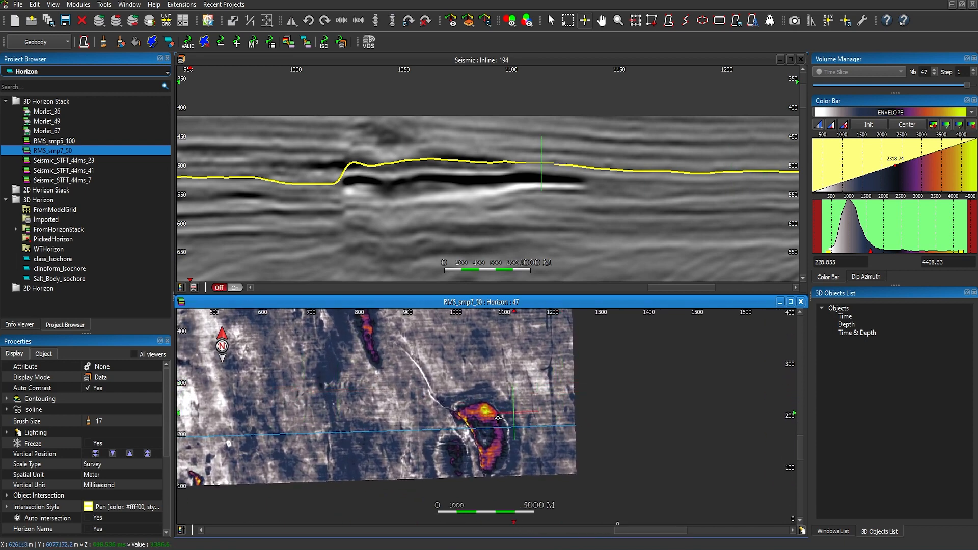
{"action": "middle_click_drag", "start_coordinate": [501, 426], "coordinate": [504, 413]}
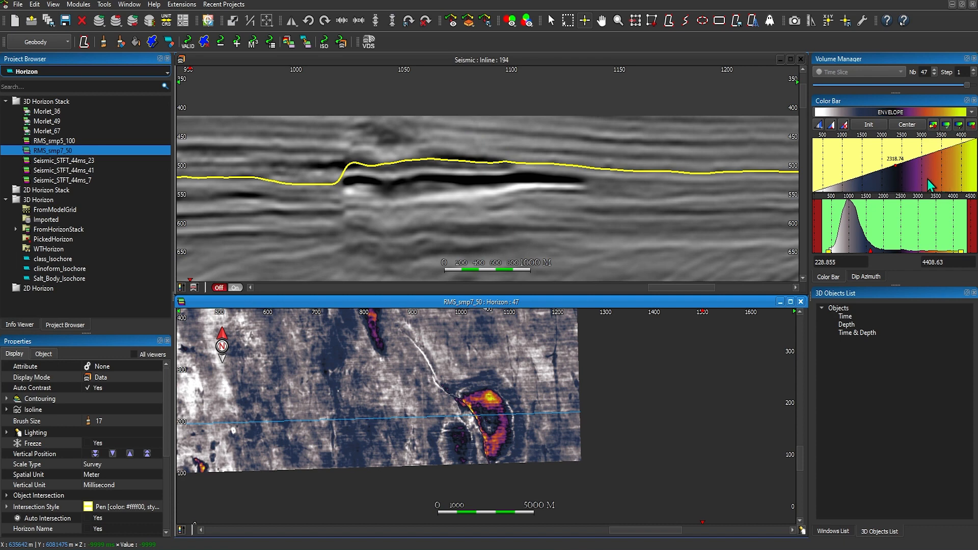
- Narrow the Envelope colour bar to a sharp two-colour split and set a threshold of 2218.96, with higher values in blue
{"action": "scroll", "coordinate": [927, 178], "scroll_direction": "up", "scroll_amount": 5}
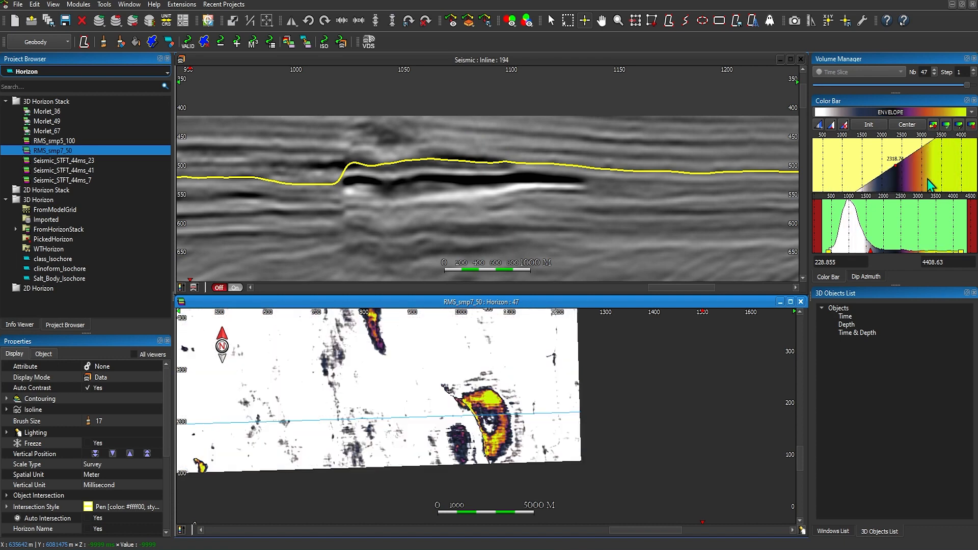
{"action": "scroll", "coordinate": [930, 184], "scroll_direction": "up", "scroll_amount": 5}
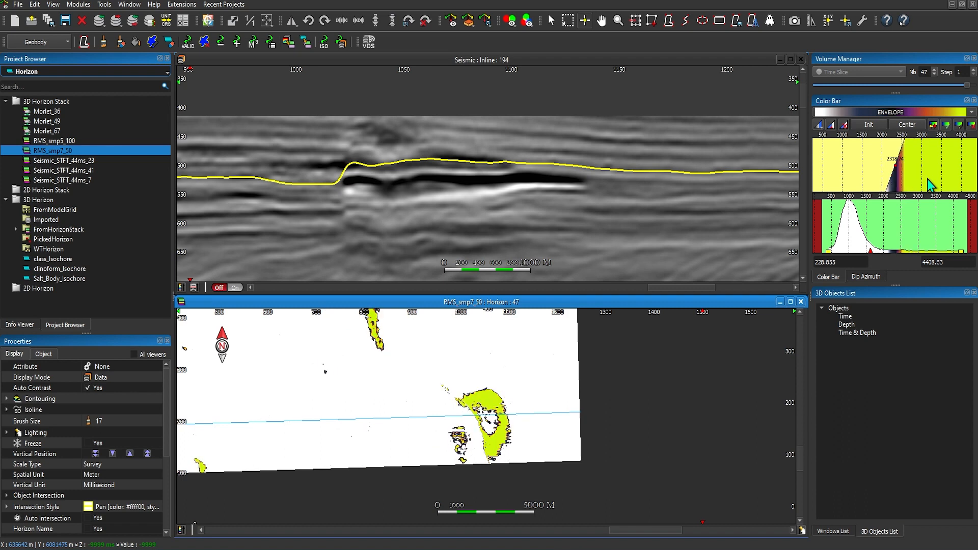
{"action": "scroll", "coordinate": [930, 184], "scroll_direction": "up", "scroll_amount": 2}
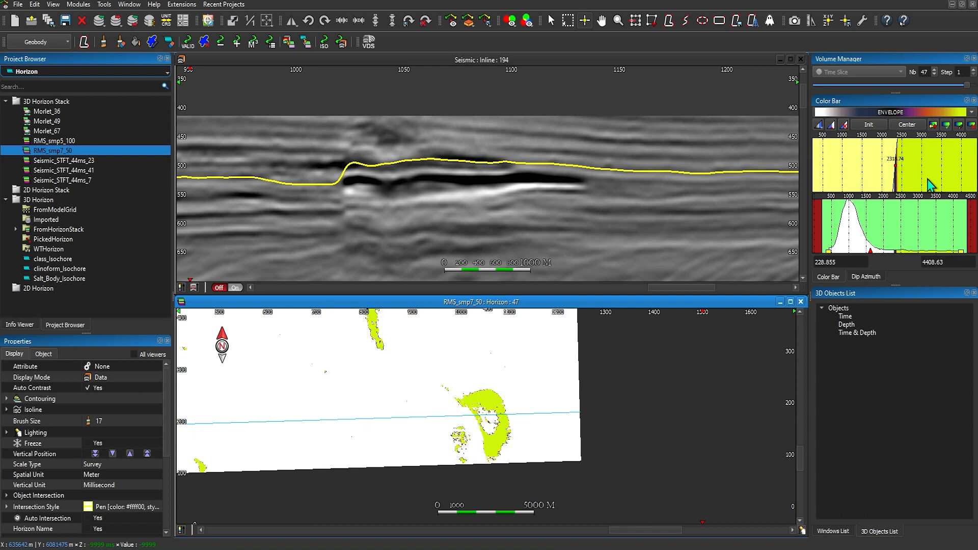
{"action": "scroll", "coordinate": [904, 178], "scroll_direction": "up", "scroll_amount": 3}
{"action": "mouse_move", "coordinate": [869, 252]}
{"action": "left_mouse_down"}
{"action": "mouse_move", "coordinate": [949, 259]}
{"action": "mouse_move", "coordinate": [890, 256]}
{"action": "left_mouse_up"}
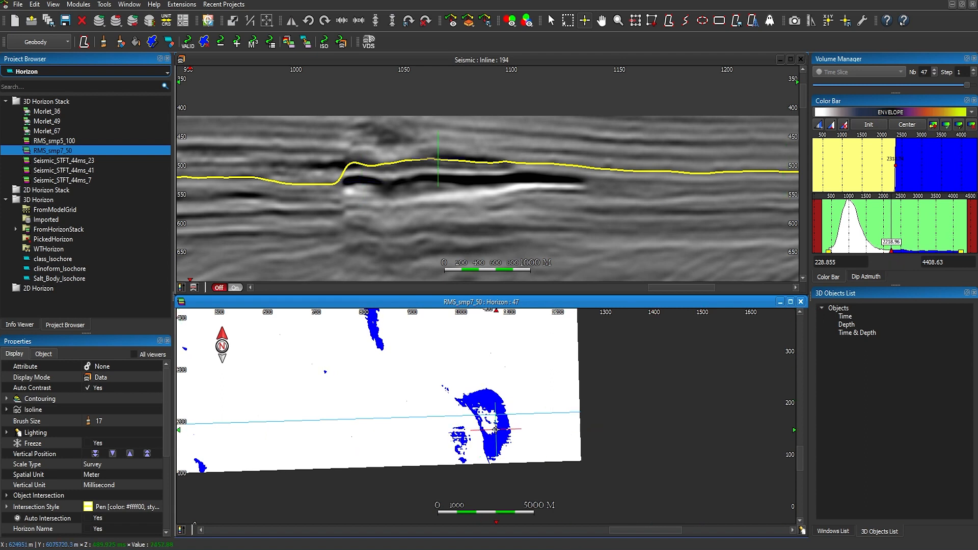
- Pick the crescent anomaly on horizon 47 as a geobody patch and check its outline
{"action": "scroll", "coordinate": [495, 429], "scroll_direction": "up", "scroll_amount": 3}
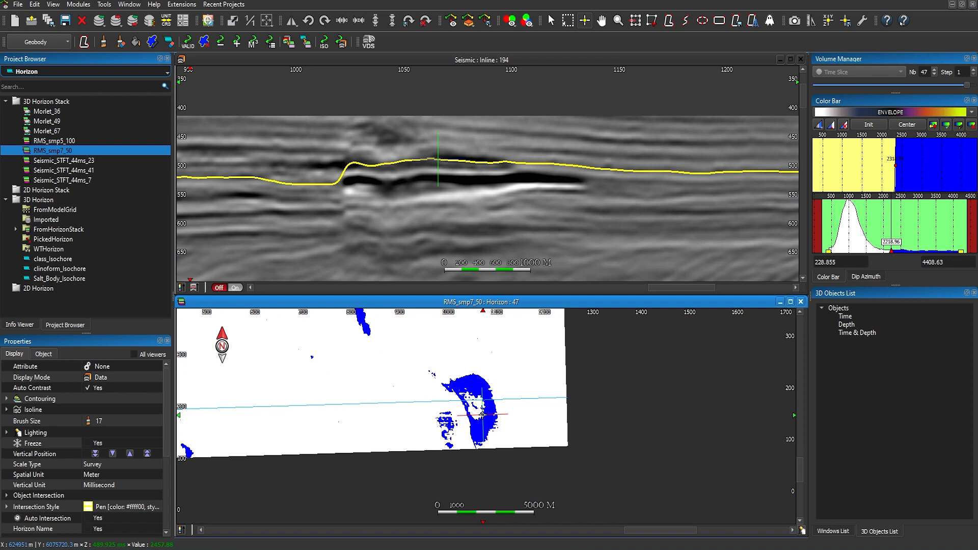
{"action": "scroll", "coordinate": [483, 411], "scroll_direction": "up", "scroll_amount": 1}
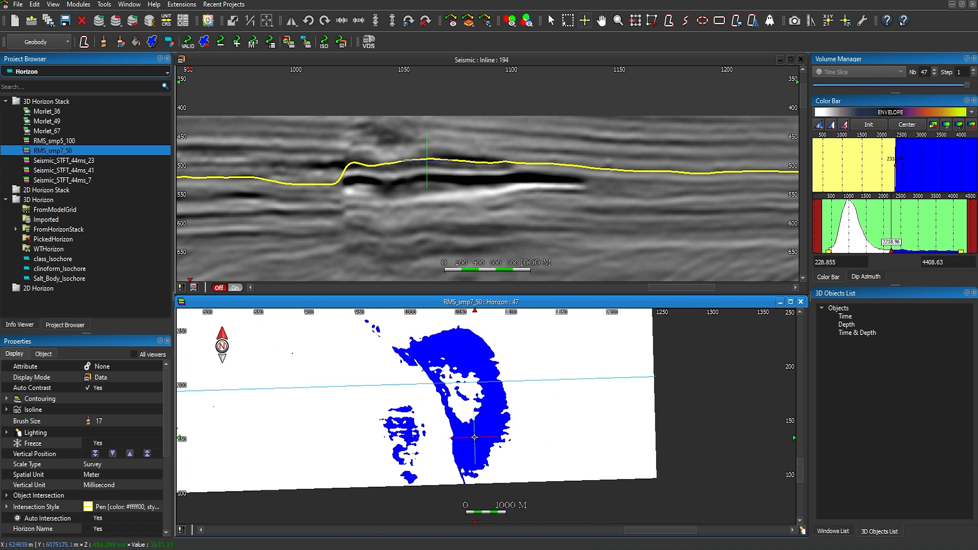
{"action": "middle_click_drag", "start_coordinate": [474, 437], "coordinate": [490, 443]}
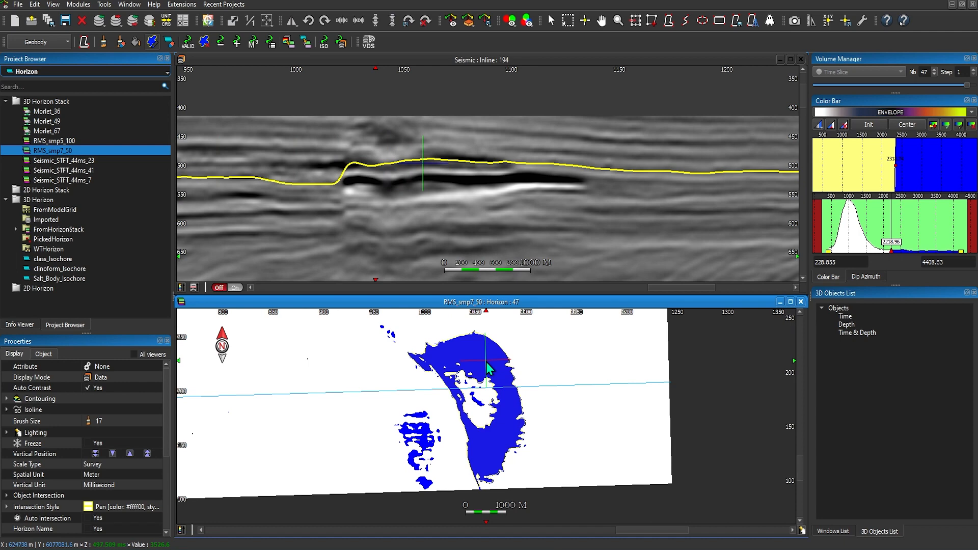
{"action": "scroll", "coordinate": [488, 366], "scroll_direction": "up", "scroll_amount": 5}
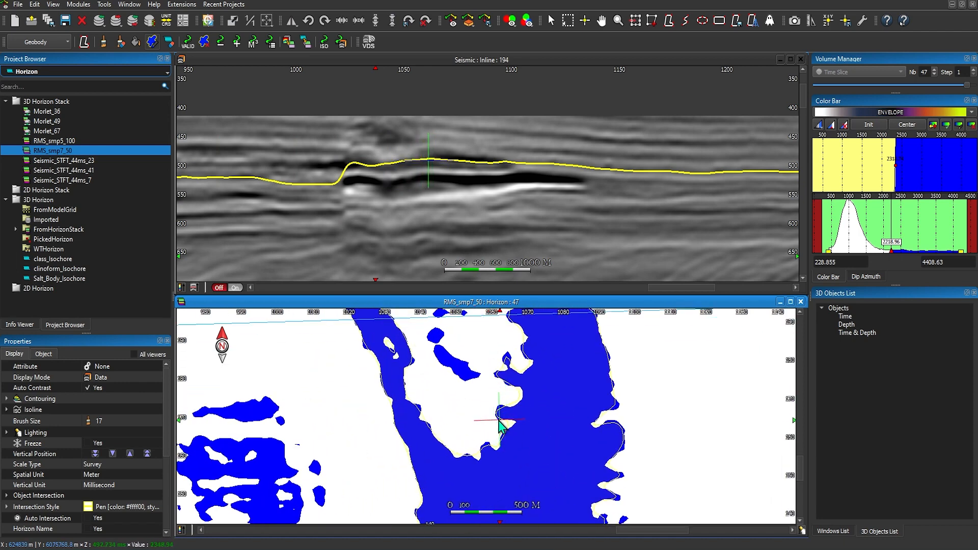
{"action": "scroll", "coordinate": [538, 439], "scroll_direction": "down", "scroll_amount": 3}
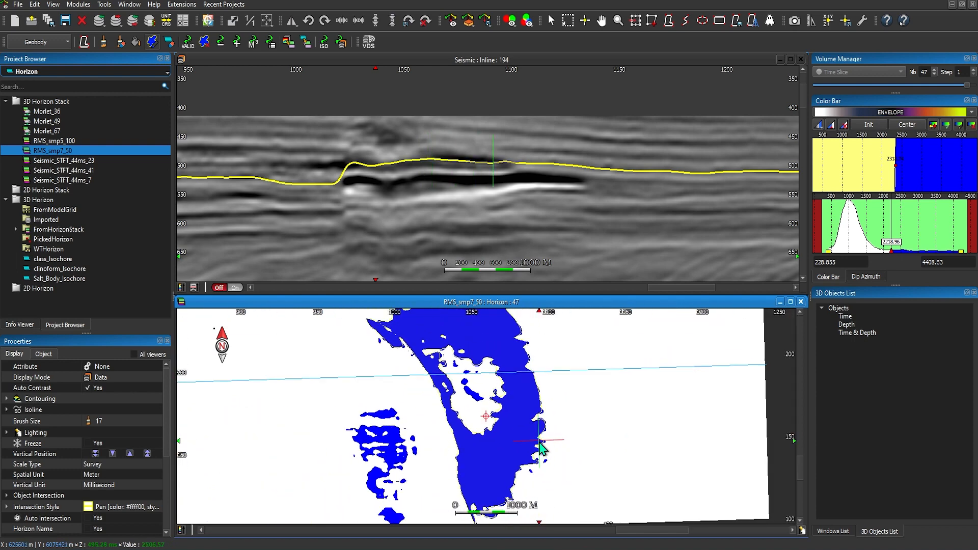
{"action": "scroll", "coordinate": [540, 448], "scroll_direction": "down", "scroll_amount": 1}
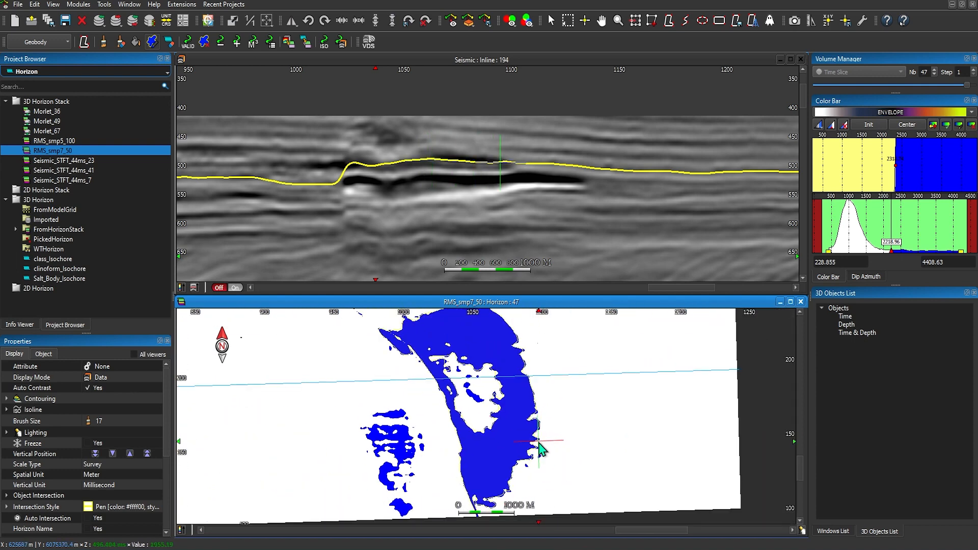
{"action": "middle_click_drag", "start_coordinate": [498, 430], "coordinate": [506, 440]}
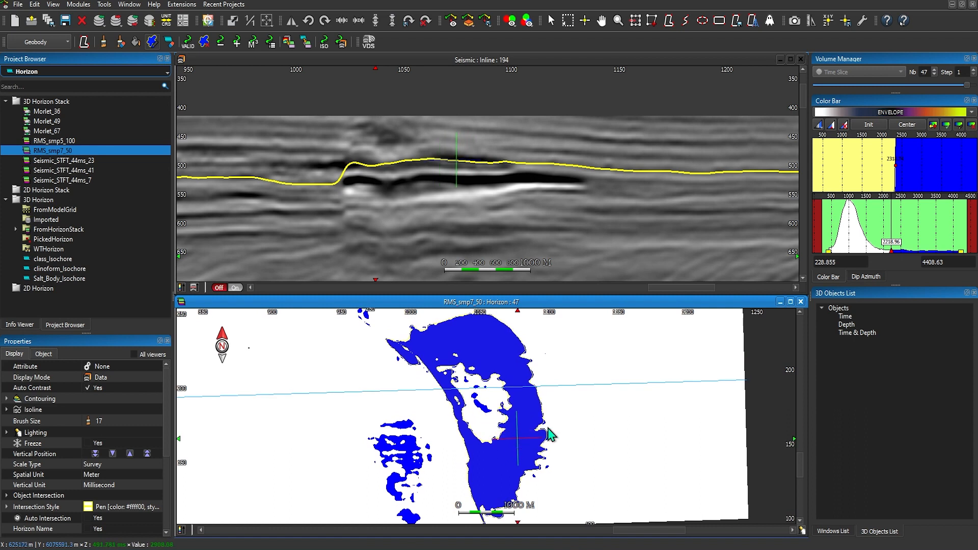
- Pick the crescent anomaly on horizons 46 and 45 as further geobody patches
{"action": "left_click", "coordinate": [934, 75]}
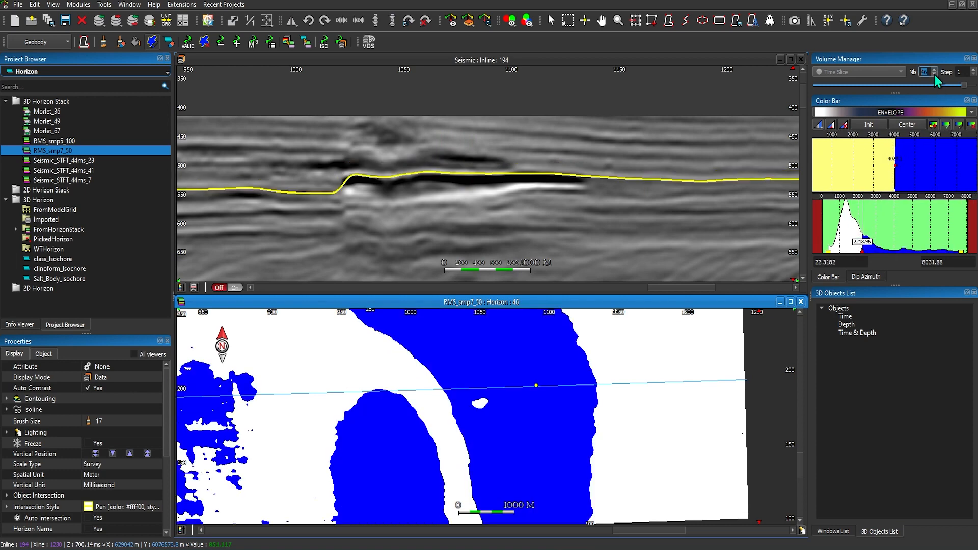
{"action": "scroll", "coordinate": [514, 386], "scroll_direction": "down", "scroll_amount": 4}
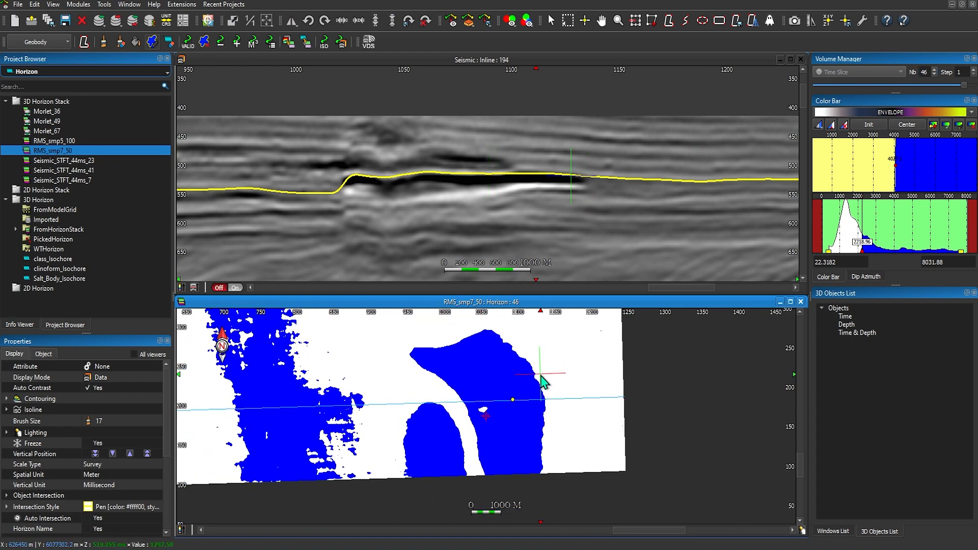
{"action": "left_click", "coordinate": [507, 378]}
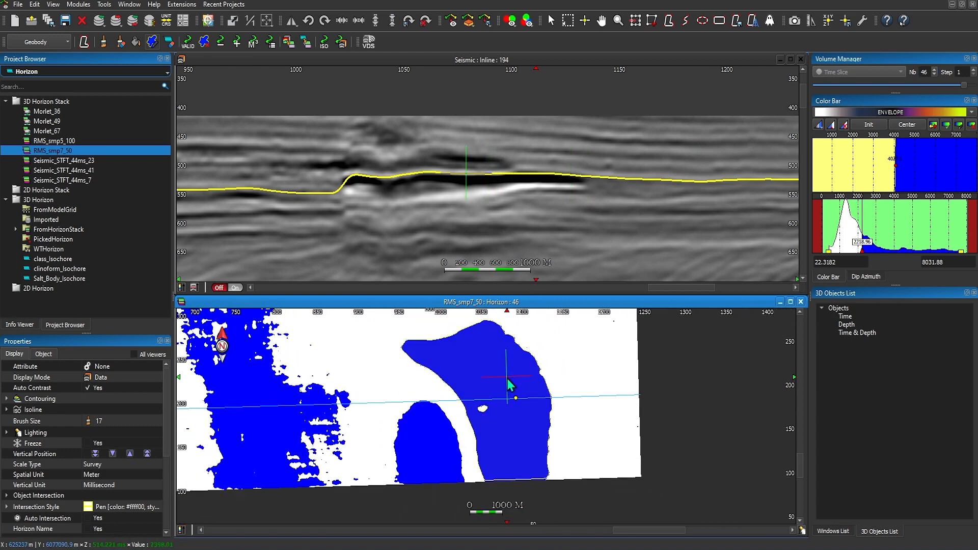
{"action": "left_click", "coordinate": [935, 75]}
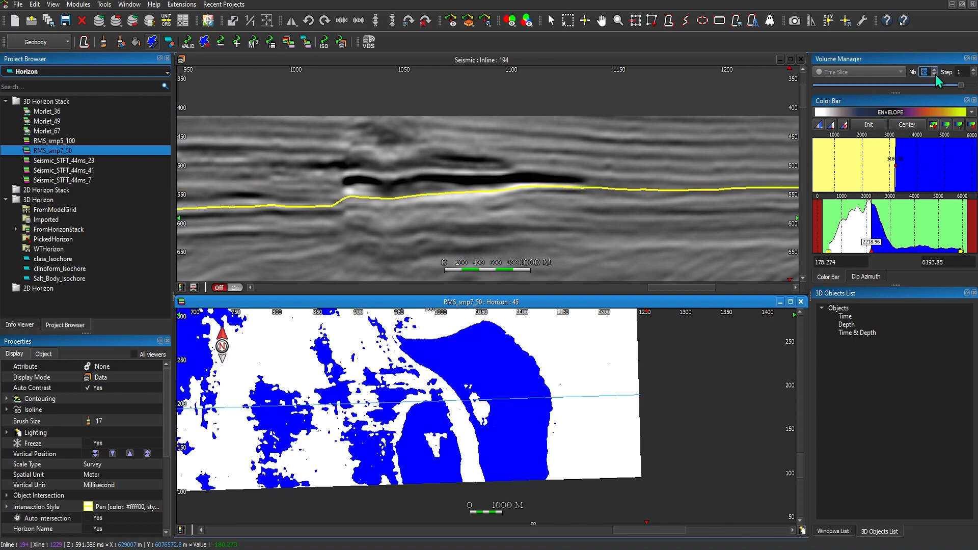
{"action": "left_click", "coordinate": [491, 353]}
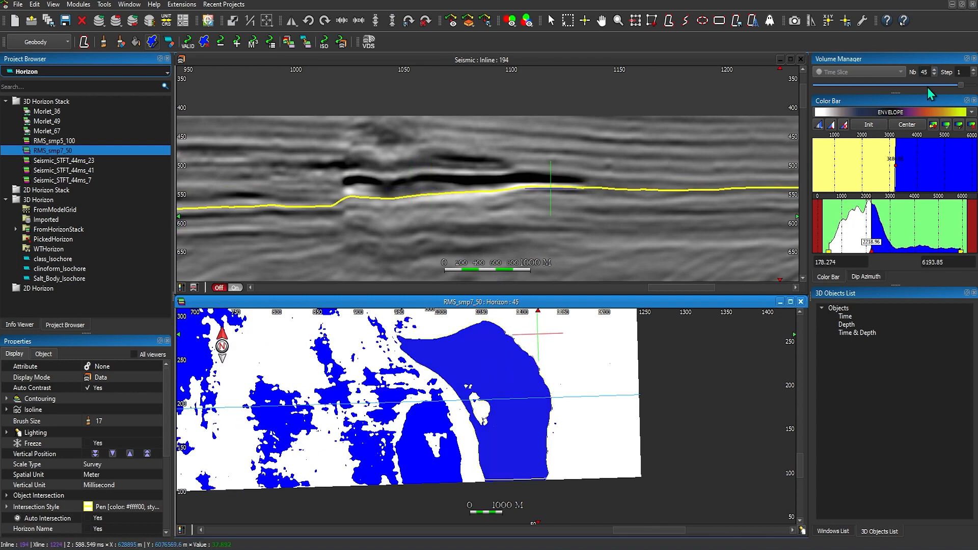
- On horizon 44, lower the colour threshold to 1996.6 and pick the crescent anomaly as a geobody patch
{"action": "left_click", "coordinate": [934, 75]}
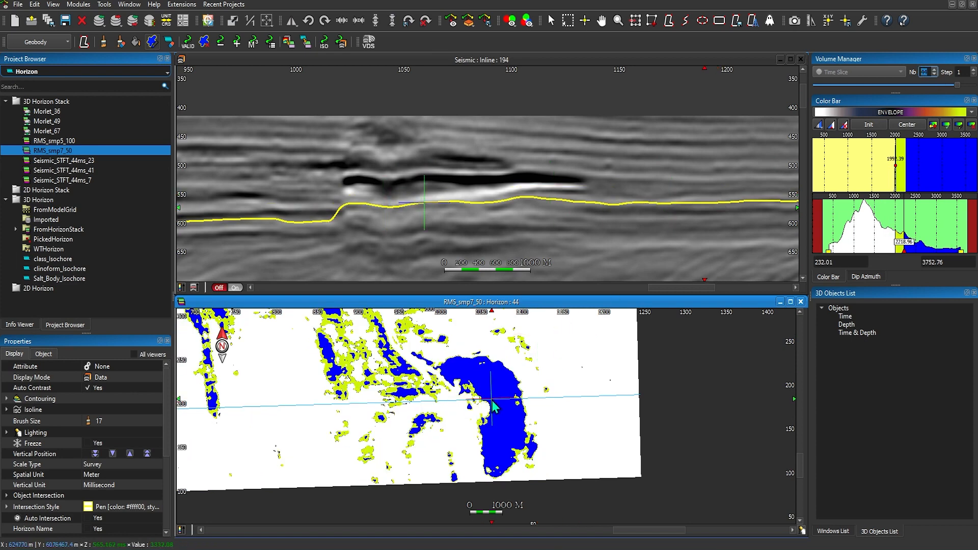
{"action": "scroll", "coordinate": [492, 405], "scroll_direction": "up", "scroll_amount": 1}
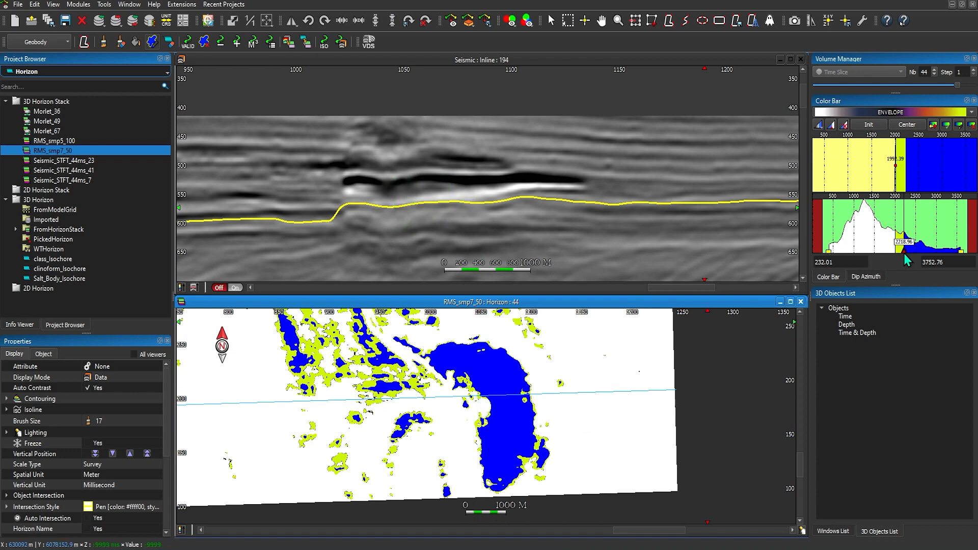
{"action": "left_click_drag", "start_coordinate": [904, 254], "coordinate": [897, 253]}
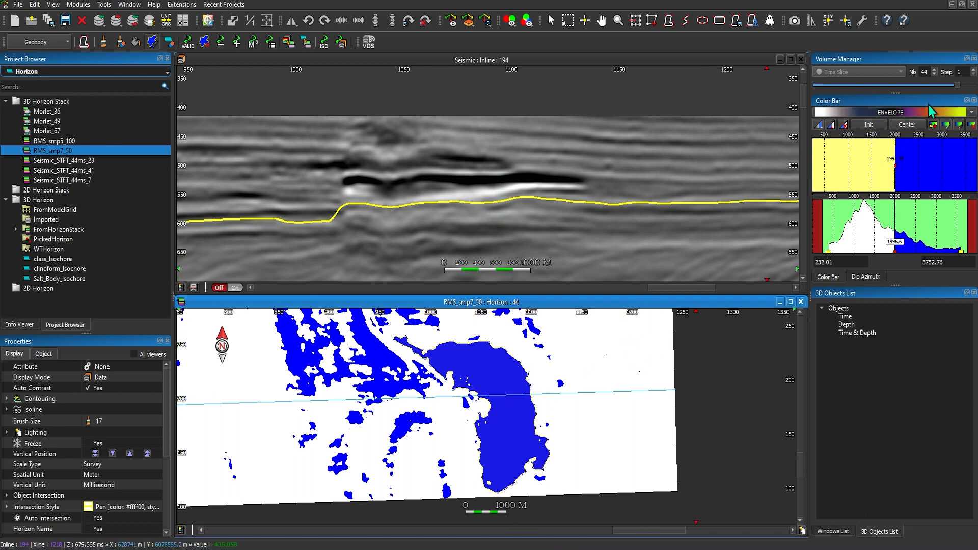
- Review the geobody patches by stepping from horizon 44 up to 48 and back to 47
{"action": "left_click", "coordinate": [933, 69]}
{"action": "left_click", "coordinate": [934, 70]}
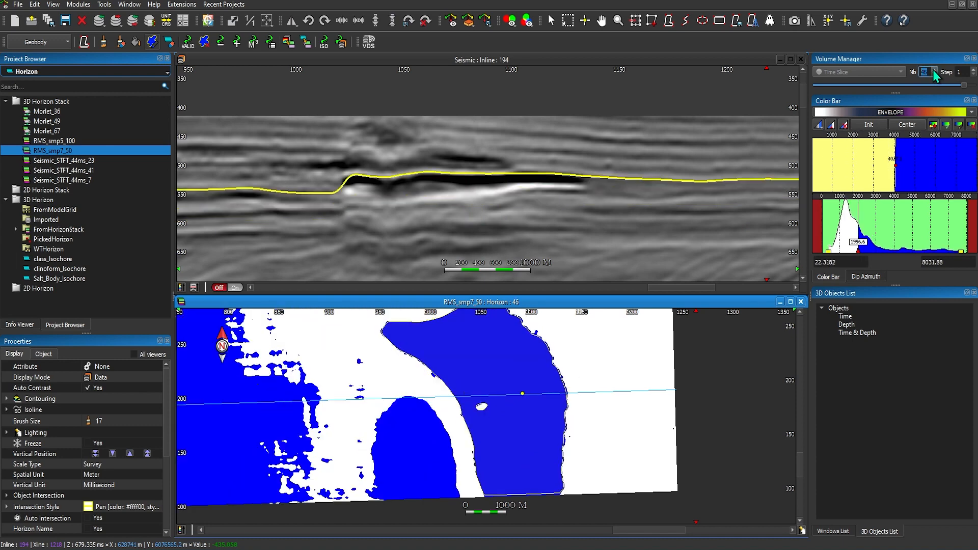
{"action": "left_click", "coordinate": [934, 69]}
{"action": "left_click", "coordinate": [933, 69]}
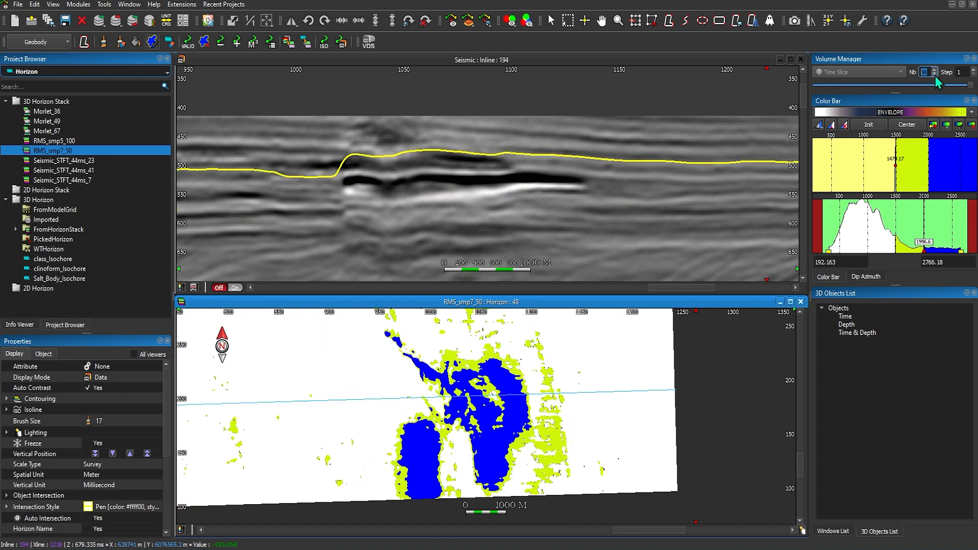
{"action": "left_click", "coordinate": [934, 74]}
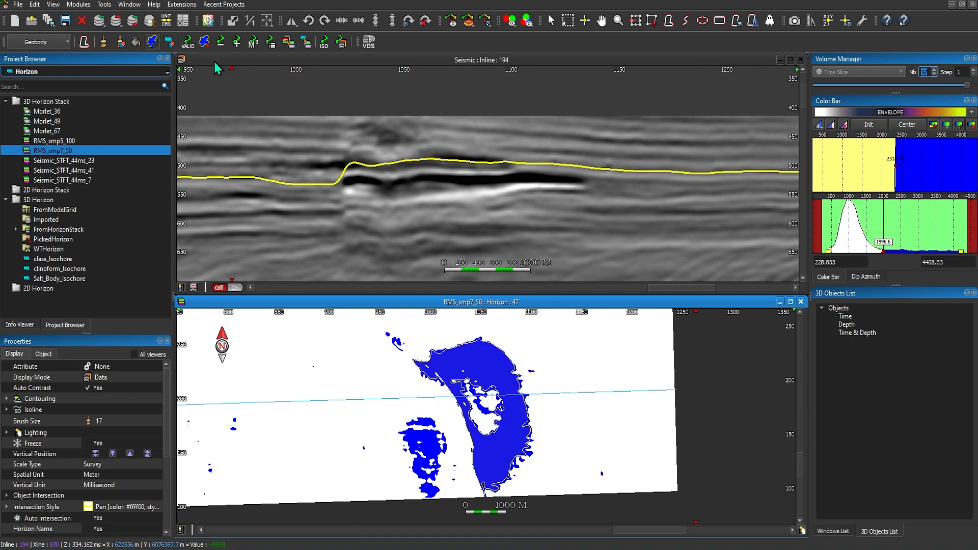
- Build the geobody from the RMS_smp7_50 patches with the Display option only, without saving it or the polygon objects
{"action": "left_click", "coordinate": [187, 45]}
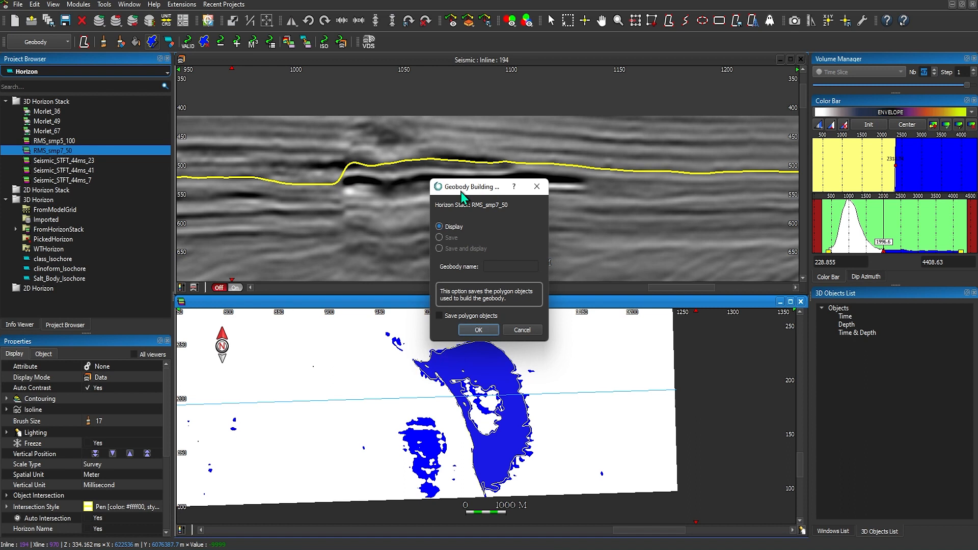
{"action": "left_click_drag", "start_coordinate": [461, 196], "coordinate": [294, 213]}
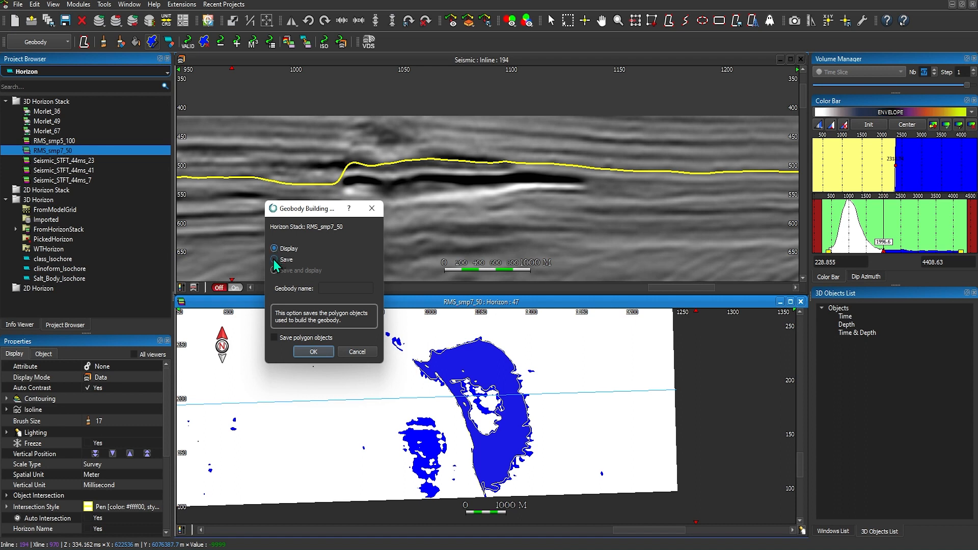
{"action": "left_click", "coordinate": [274, 259]}
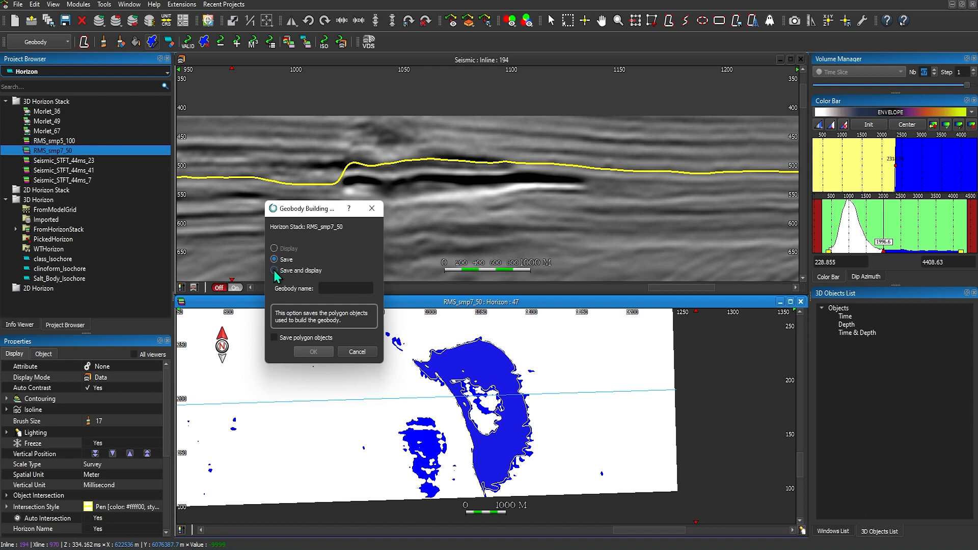
{"action": "left_click", "coordinate": [275, 270]}
{"action": "left_click", "coordinate": [274, 248]}
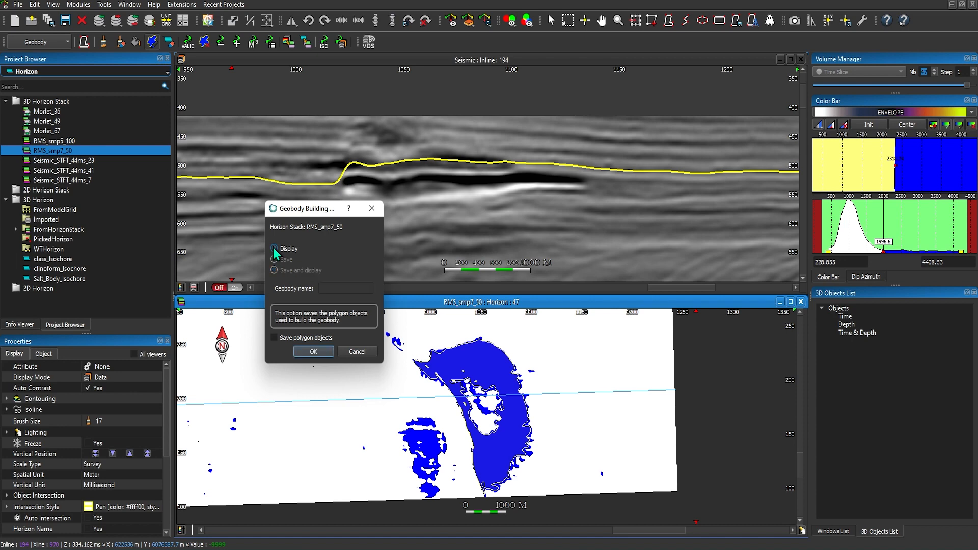
{"action": "left_click", "coordinate": [313, 351]}
- Examine the geobody's shape in 3D and set its edge colour to pure green (0, 255, 0)
{"action": "left_click_drag", "start_coordinate": [417, 311], "coordinate": [538, 304]}
{"action": "left_click_drag", "start_coordinate": [453, 307], "coordinate": [521, 231]}
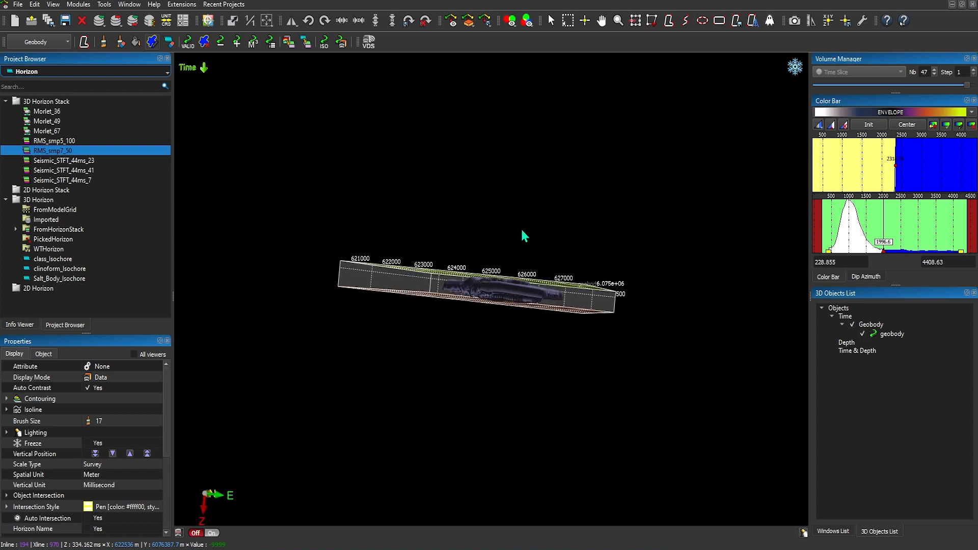
{"action": "left_click_drag", "start_coordinate": [432, 290], "coordinate": [494, 335]}
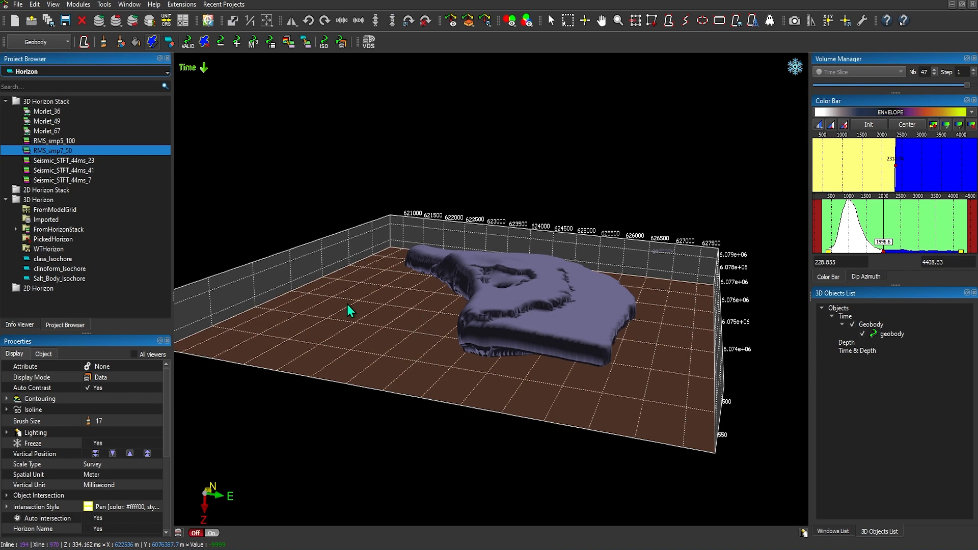
{"action": "left_click_drag", "start_coordinate": [415, 319], "coordinate": [460, 331]}
{"action": "left_click_drag", "start_coordinate": [498, 365], "coordinate": [539, 338]}
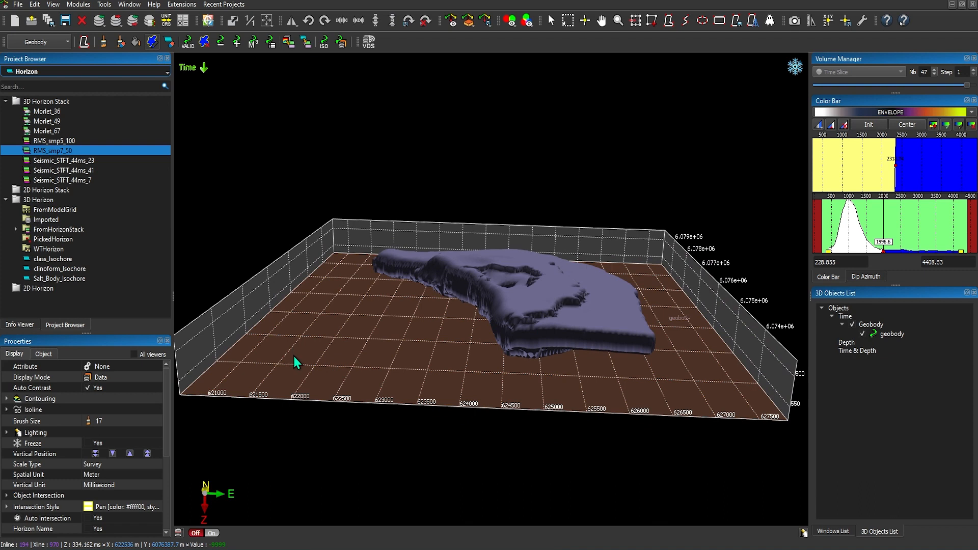
{"action": "left_click", "coordinate": [514, 304]}
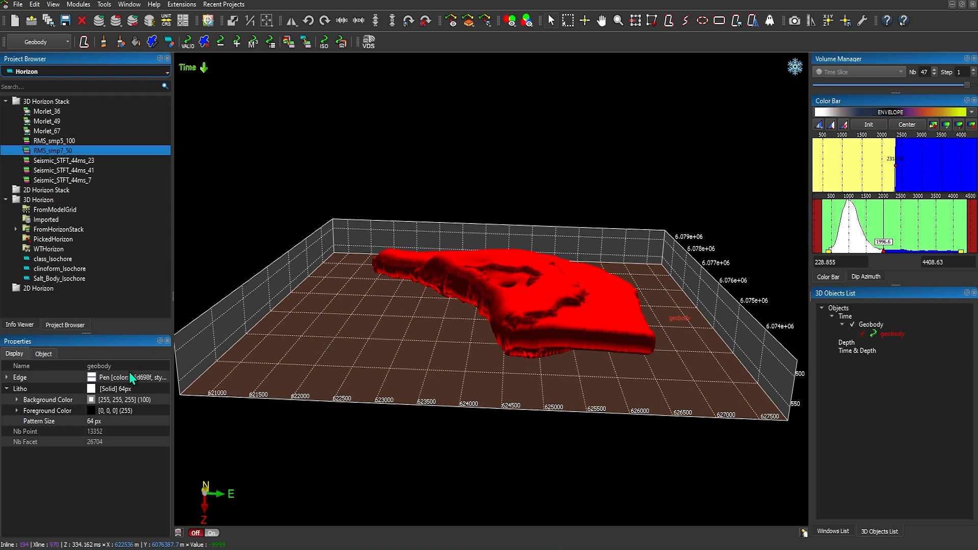
{"action": "left_click", "coordinate": [7, 378]}
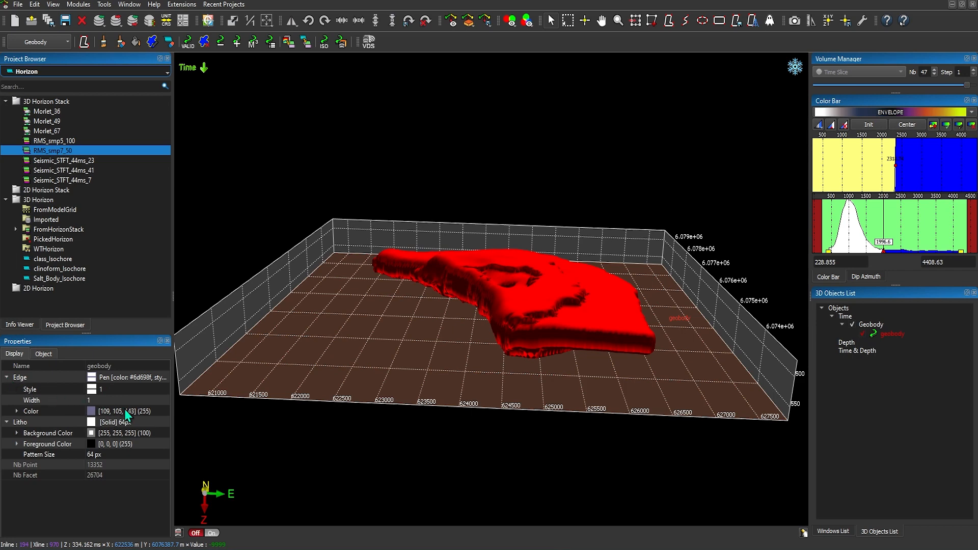
{"action": "left_click", "coordinate": [165, 412]}
{"action": "left_click", "coordinate": [164, 411]}
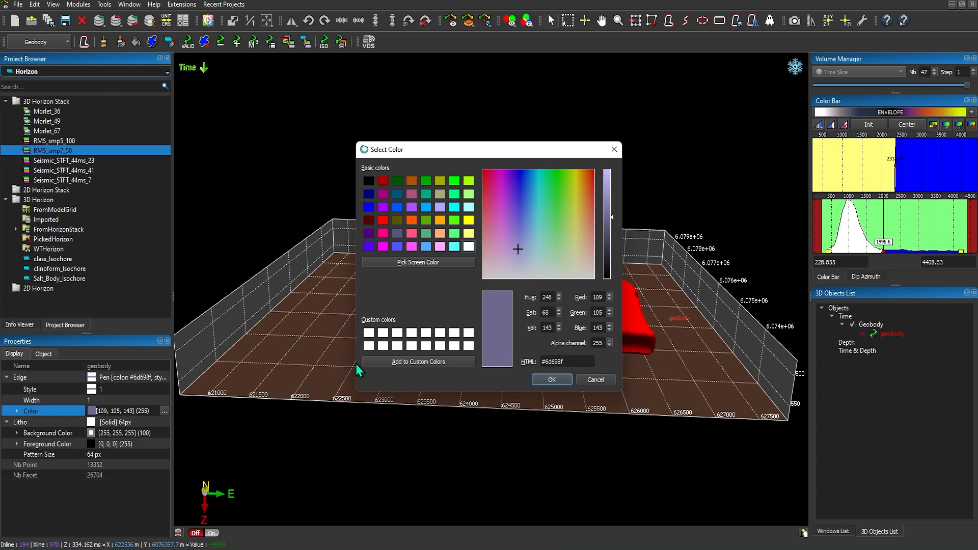
{"action": "left_click", "coordinate": [458, 183]}
{"action": "left_click", "coordinate": [550, 380]}
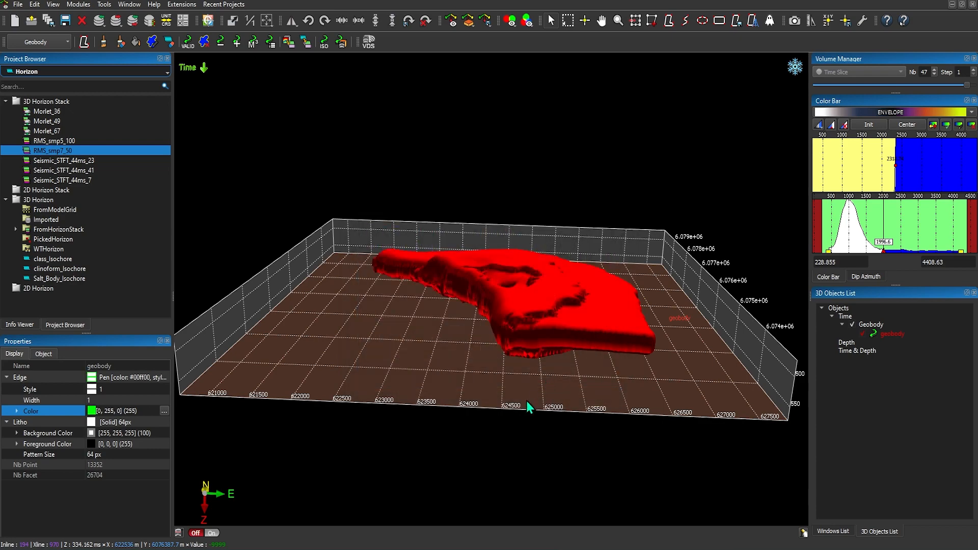
{"action": "left_click", "coordinate": [515, 415]}
- Inspect the geobody's outline on seismic inline 194 alongside the 3D view and horizon 47
{"action": "left_click_drag", "start_coordinate": [545, 337], "coordinate": [539, 287]}
{"action": "key", "text": "space"}
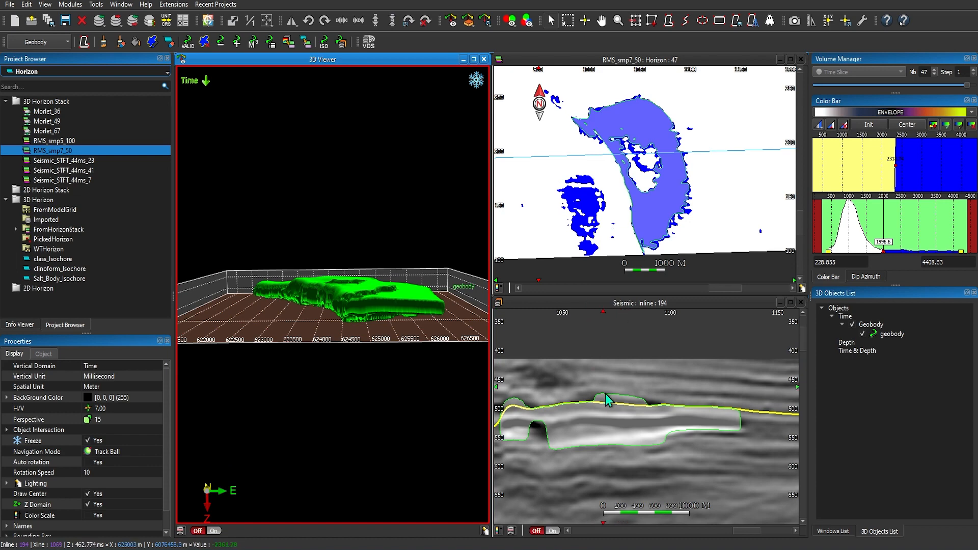
{"action": "scroll", "coordinate": [626, 414], "scroll_direction": "up", "scroll_amount": 3}
{"action": "scroll", "coordinate": [625, 417], "scroll_direction": "down", "scroll_amount": 4}
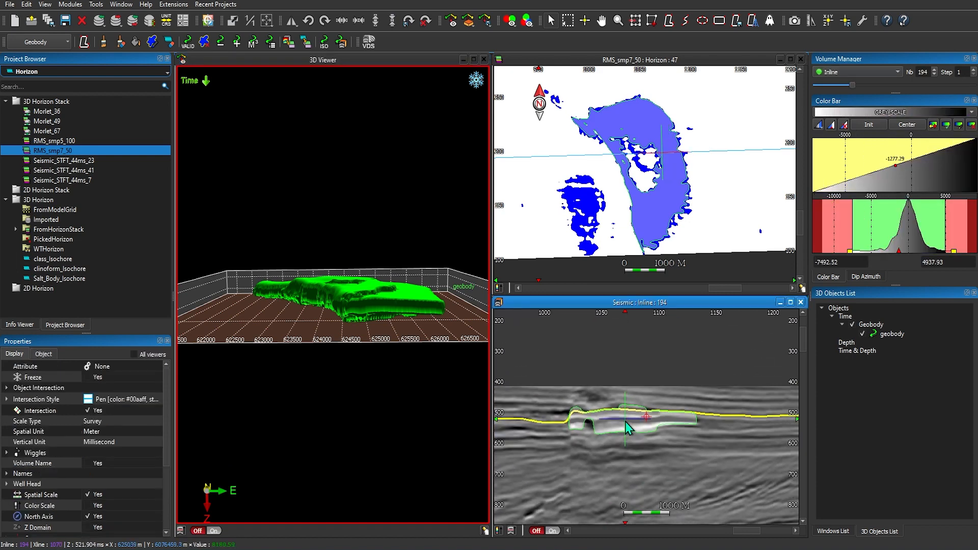
{"action": "scroll", "coordinate": [628, 425], "scroll_direction": "up", "scroll_amount": 2}
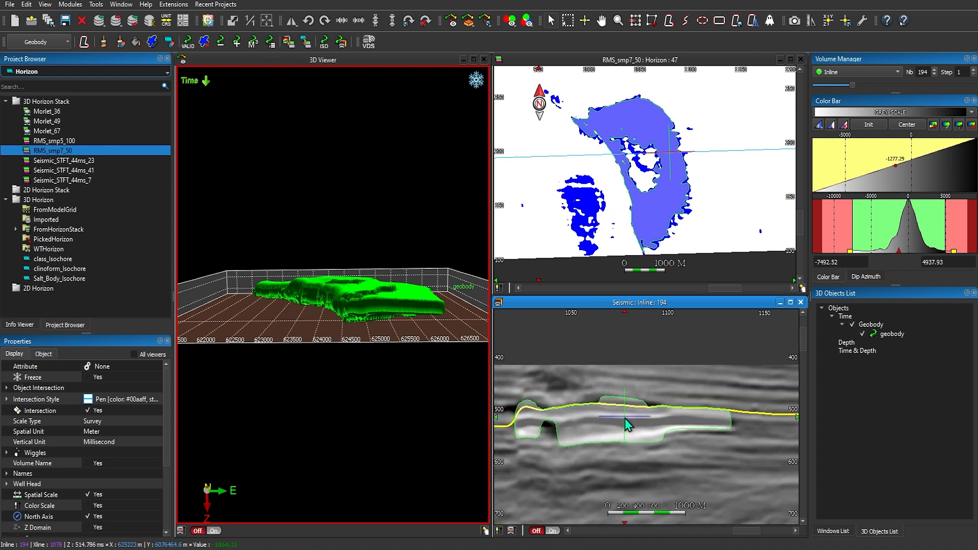
- Fill the geobody with the Chalk 1 lithologic pattern and check the fill on seismic inline 194
{"action": "left_click", "coordinate": [411, 312]}
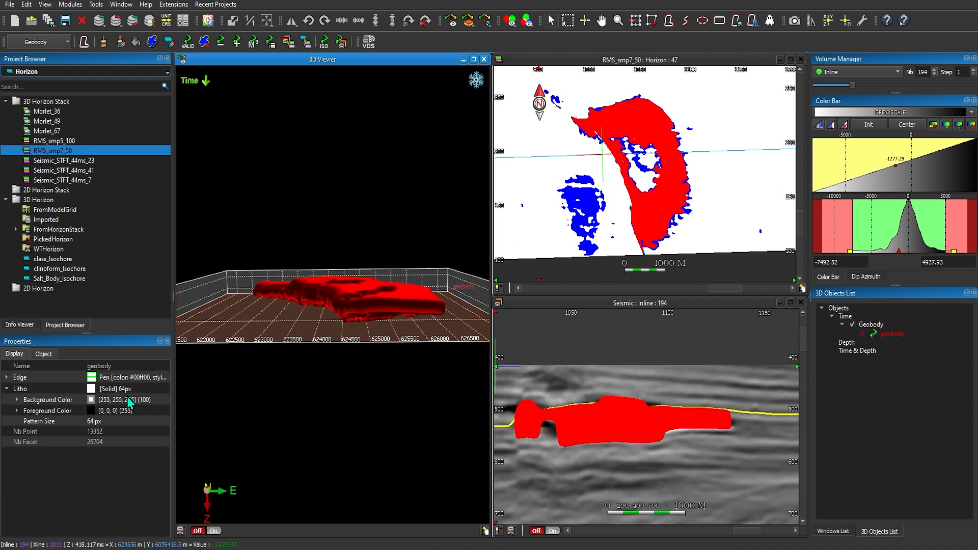
{"action": "left_click", "coordinate": [160, 393]}
{"action": "left_click", "coordinate": [164, 389]}
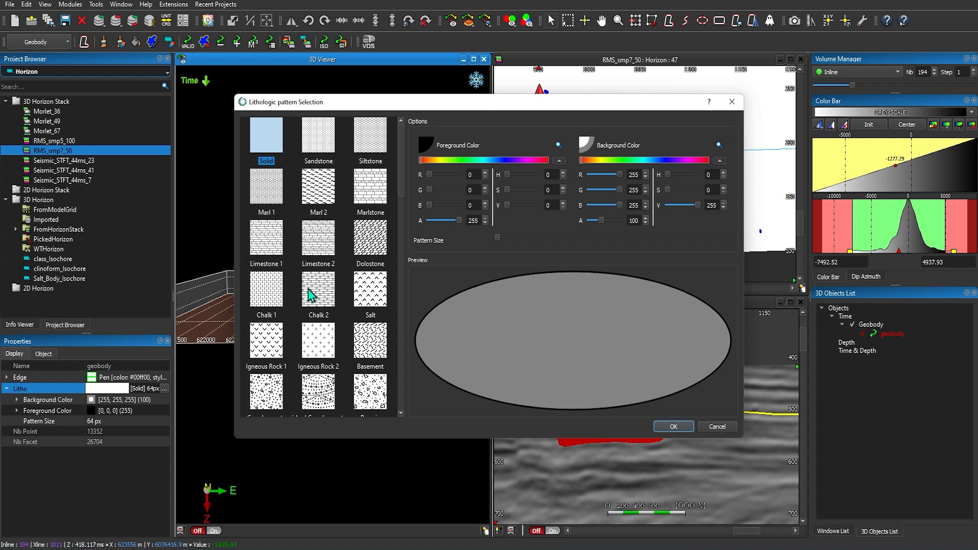
{"action": "left_click", "coordinate": [262, 297]}
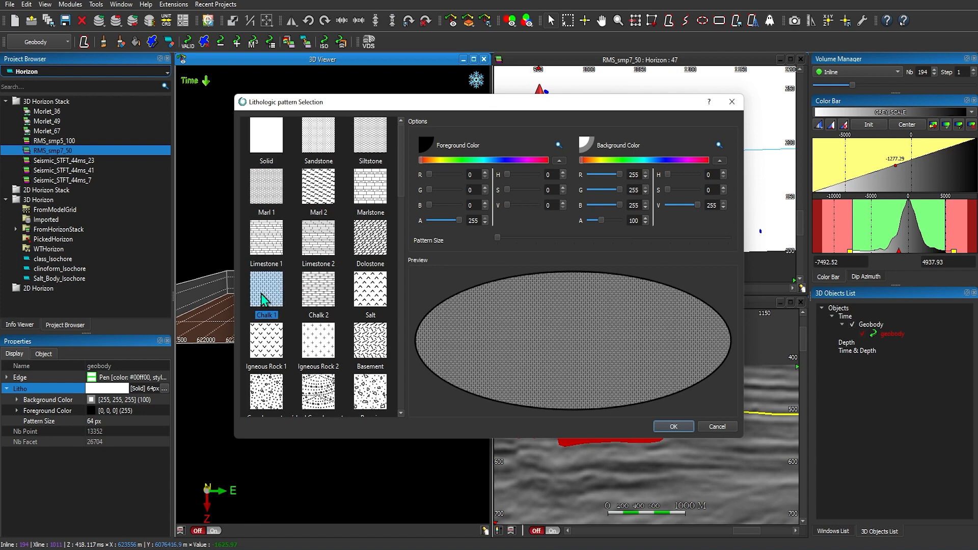
{"action": "left_click", "coordinate": [672, 426]}
{"action": "left_click", "coordinate": [451, 456]}
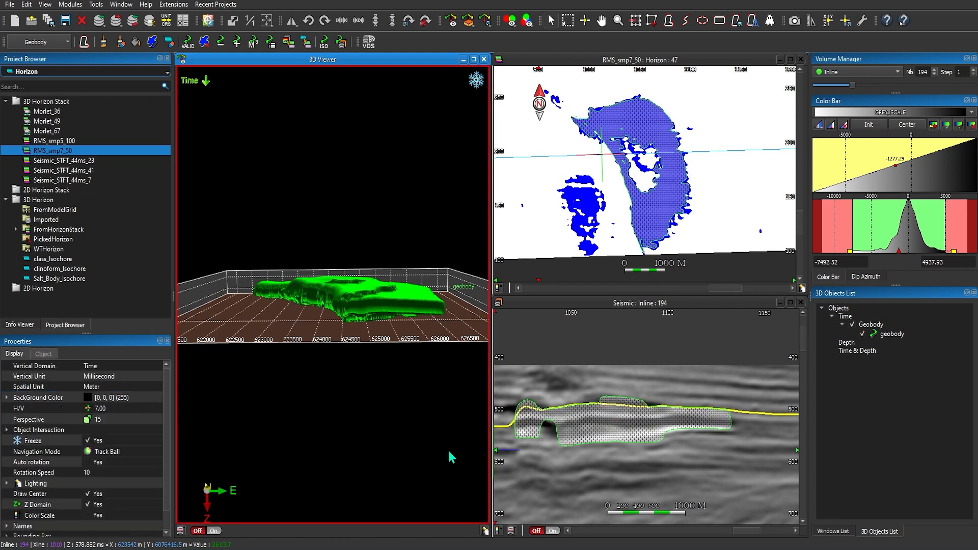
{"action": "left_click", "coordinate": [615, 446]}
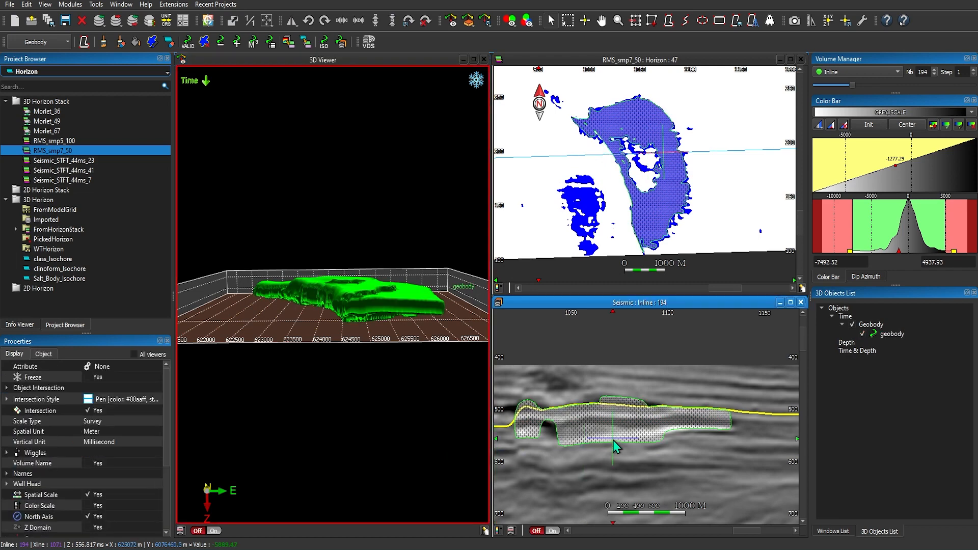
{"action": "scroll", "coordinate": [614, 443], "scroll_direction": "up", "scroll_amount": 3}
{"action": "scroll", "coordinate": [611, 438], "scroll_direction": "up", "scroll_amount": 3}
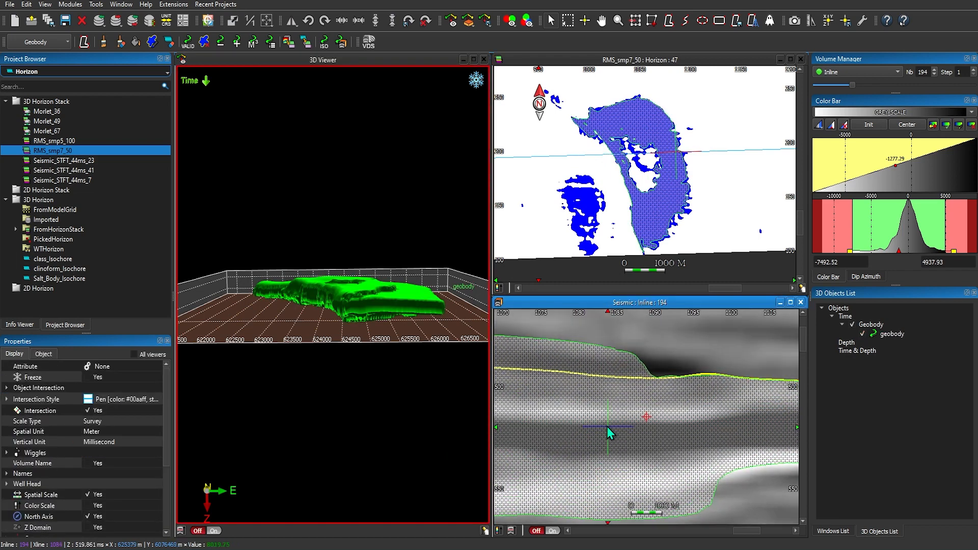
{"action": "scroll", "coordinate": [608, 428], "scroll_direction": "down", "scroll_amount": 2}
{"action": "scroll", "coordinate": [607, 435], "scroll_direction": "down", "scroll_amount": 3}
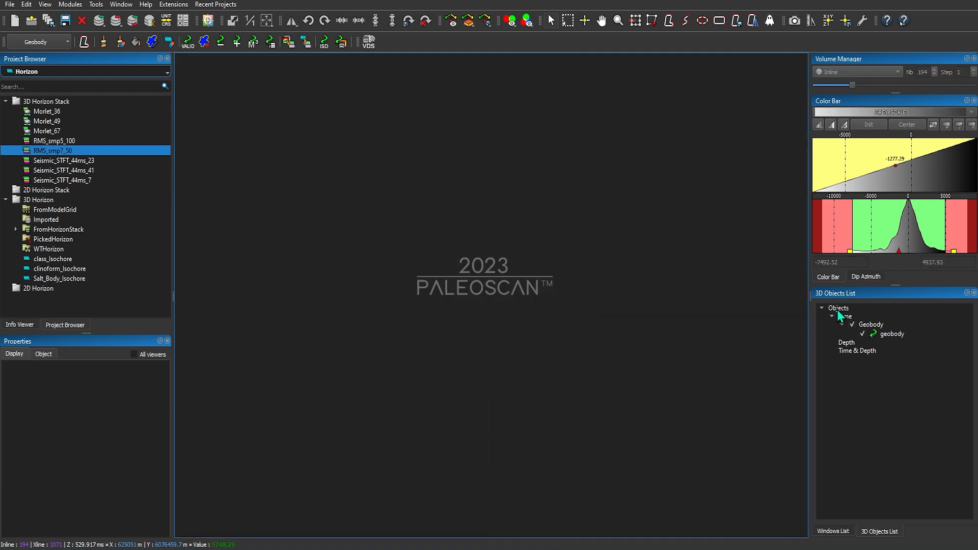
- Remove all displayed objects, including the geobody, from the 3D objects list
{"action": "right_click", "coordinate": [836, 309]}
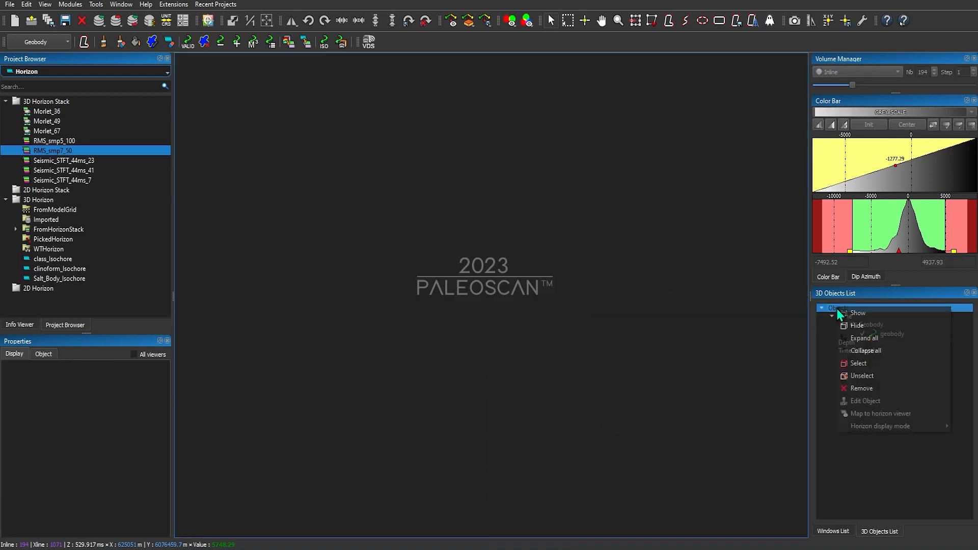
{"action": "left_click", "coordinate": [841, 387]}
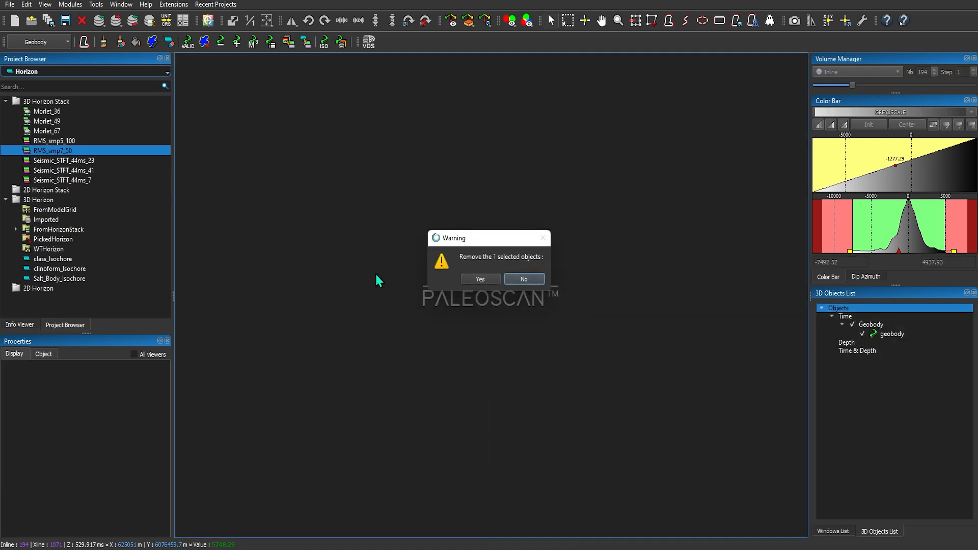
{"action": "left_click", "coordinate": [479, 279]}
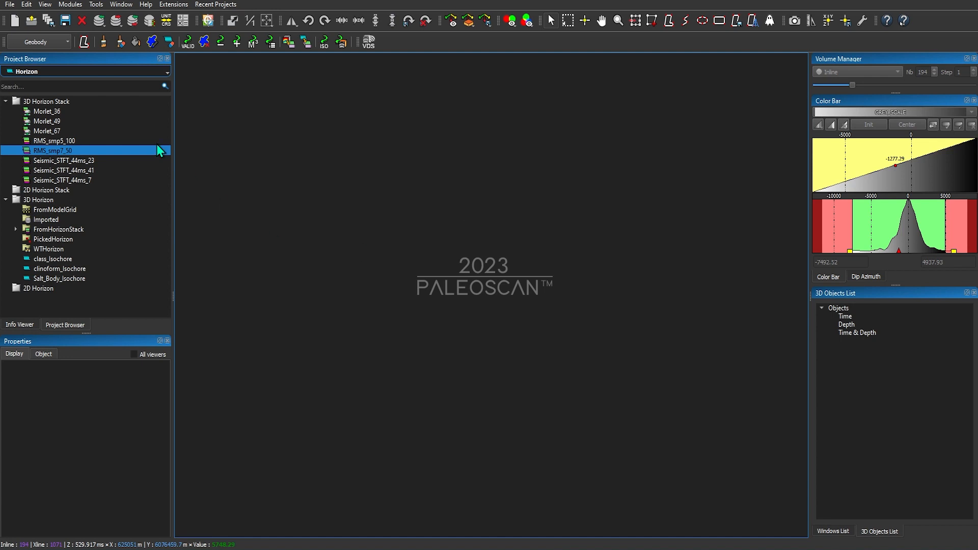
- List the project's volumes and open a maximized new 2-channel volume blending viewer
{"action": "left_click", "coordinate": [70, 72]}
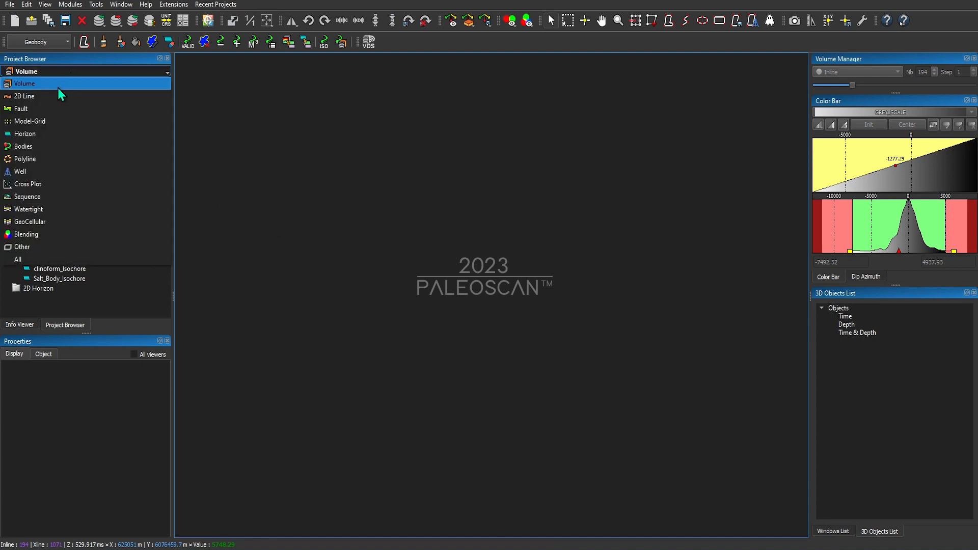
{"action": "left_click", "coordinate": [58, 87]}
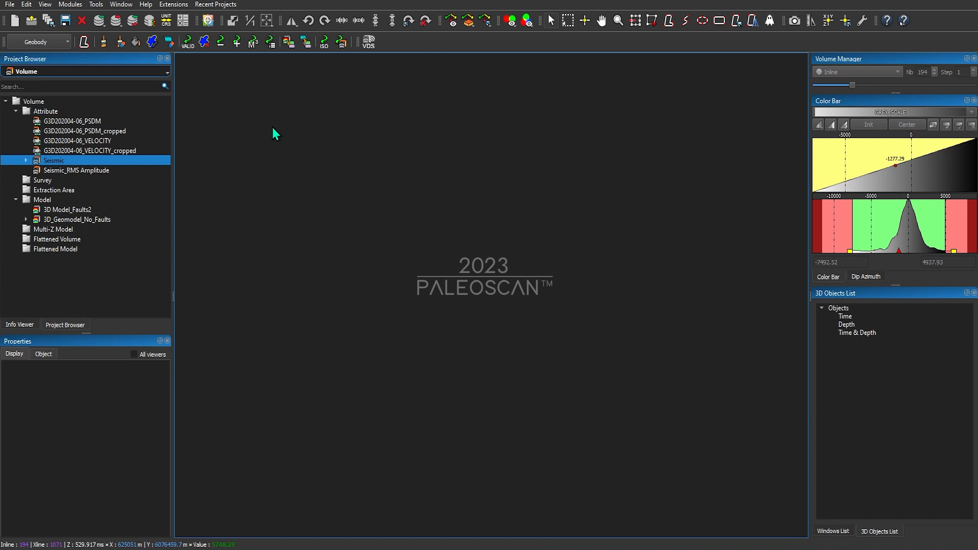
{"action": "left_click", "coordinate": [509, 20]}
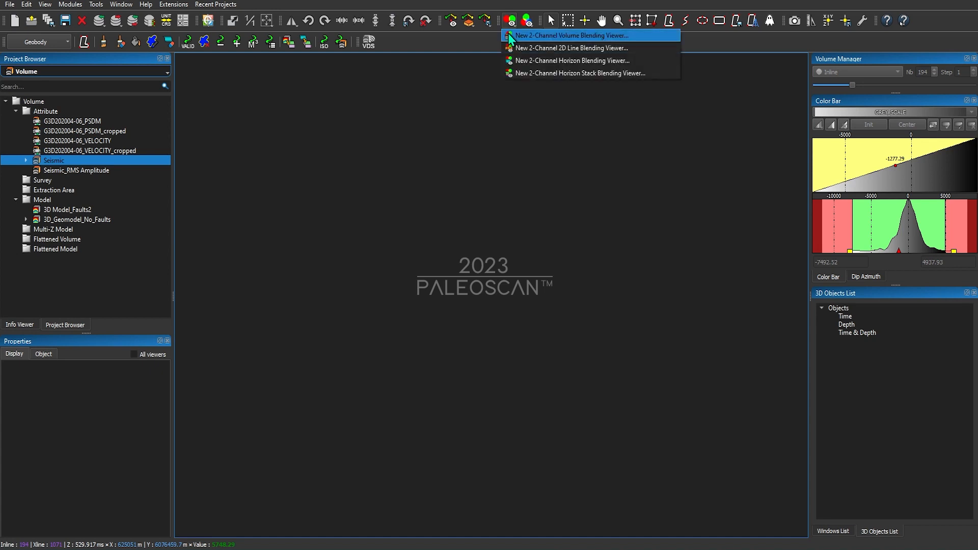
{"action": "left_click", "coordinate": [580, 36]}
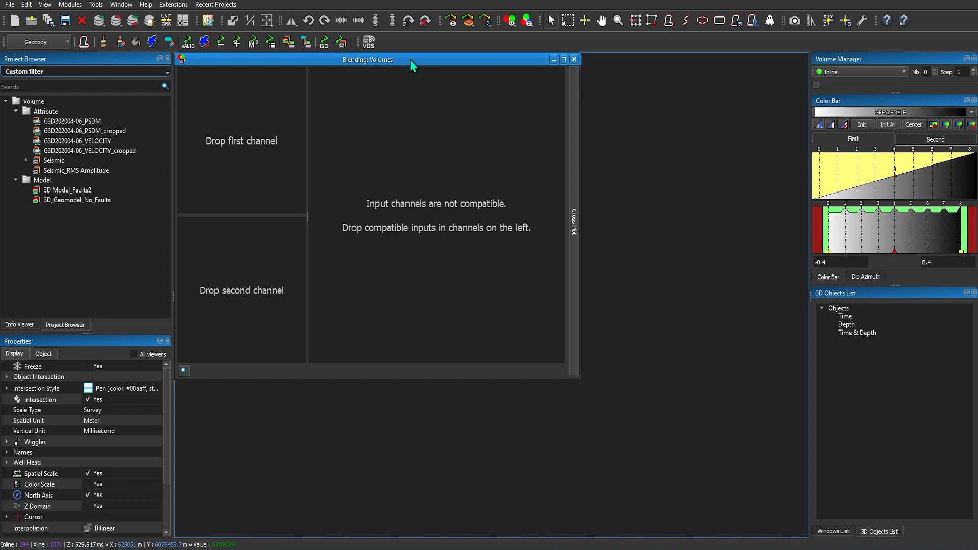
{"action": "double_click", "coordinate": [410, 60]}
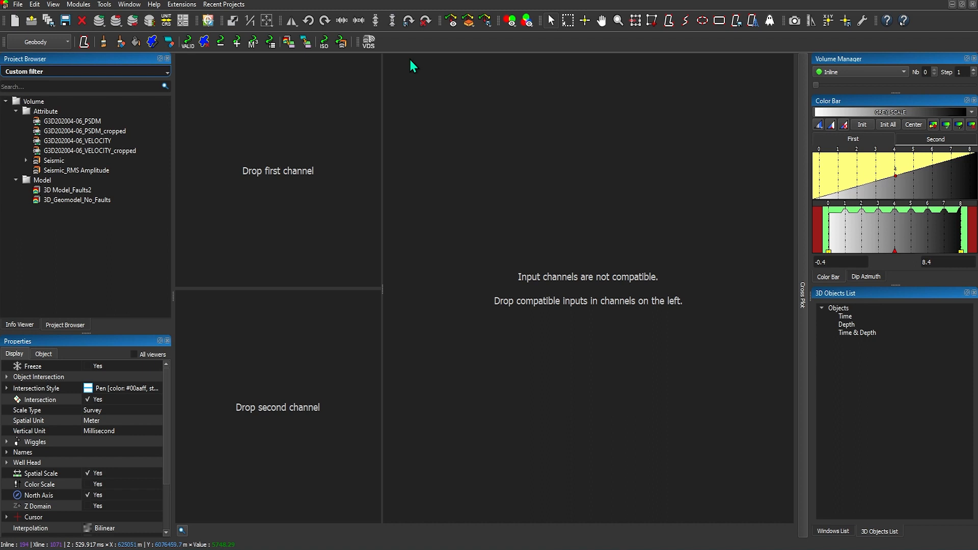
- Load the G3D202004-06_VELOCITY_cropped volume into both the first and second blending channels
{"action": "left_click", "coordinate": [71, 152]}
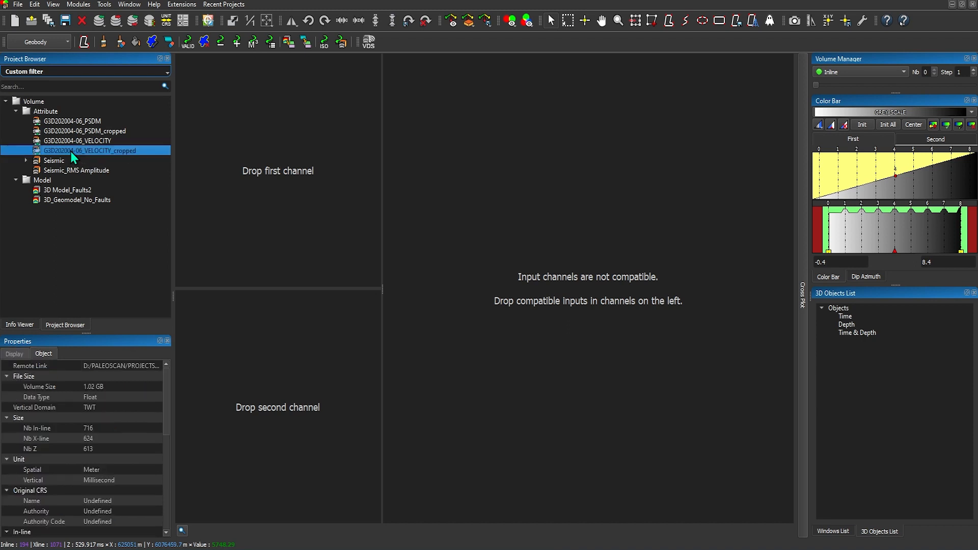
{"action": "left_click_drag", "start_coordinate": [67, 151], "coordinate": [240, 178]}
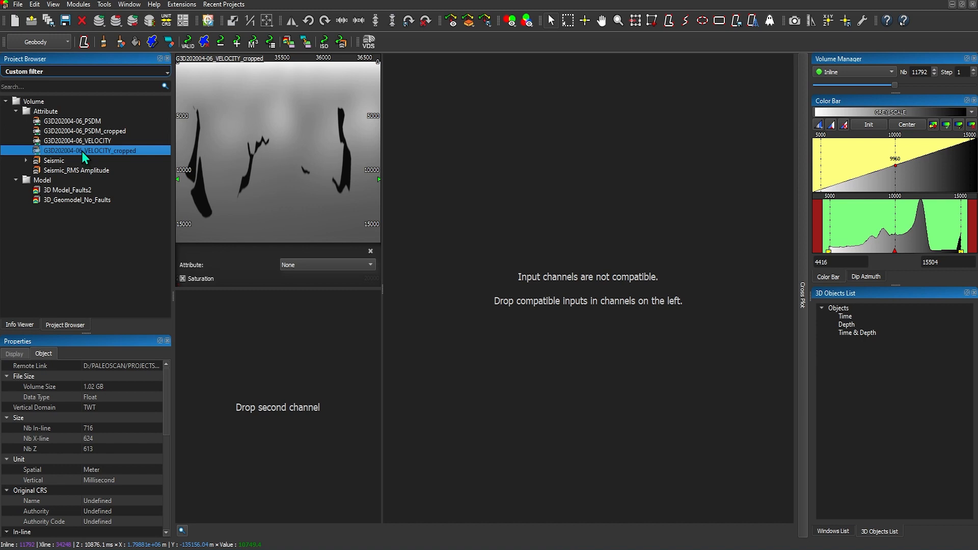
{"action": "left_click_drag", "start_coordinate": [83, 156], "coordinate": [231, 348]}
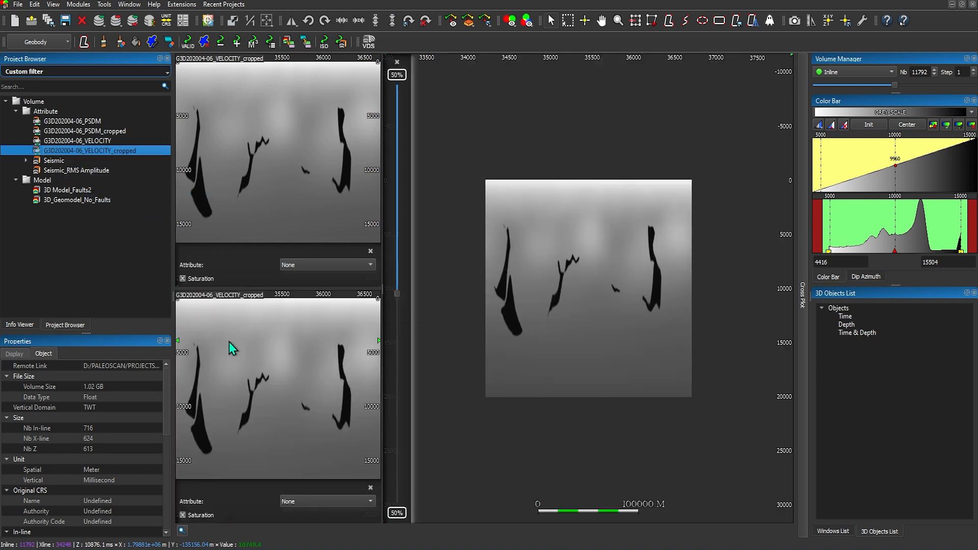
- Apply the VELOCITY_1 colour bar to the first blending channel, and make the second channel active
{"action": "left_click", "coordinate": [299, 199]}
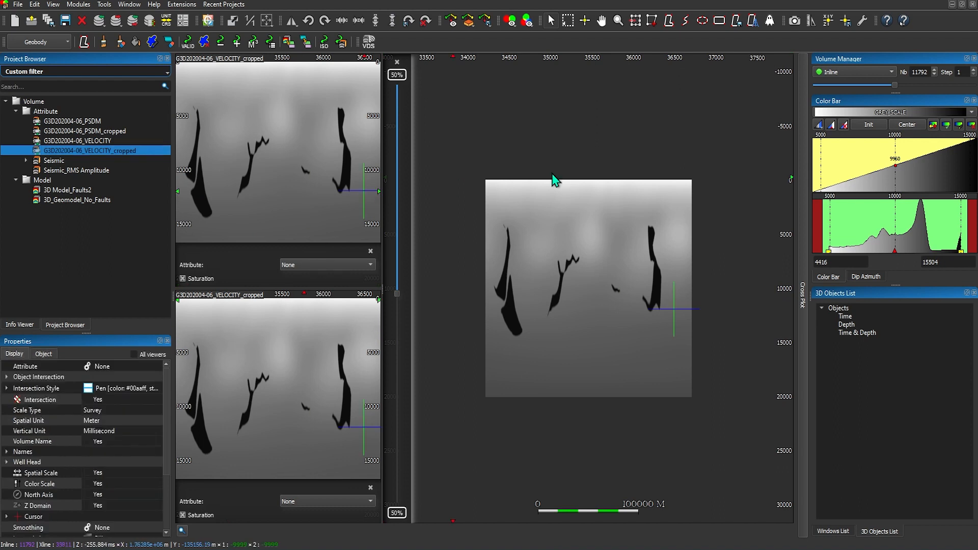
{"action": "left_click", "coordinate": [838, 113]}
{"action": "scroll", "coordinate": [848, 229], "scroll_direction": "down", "scroll_amount": 12}
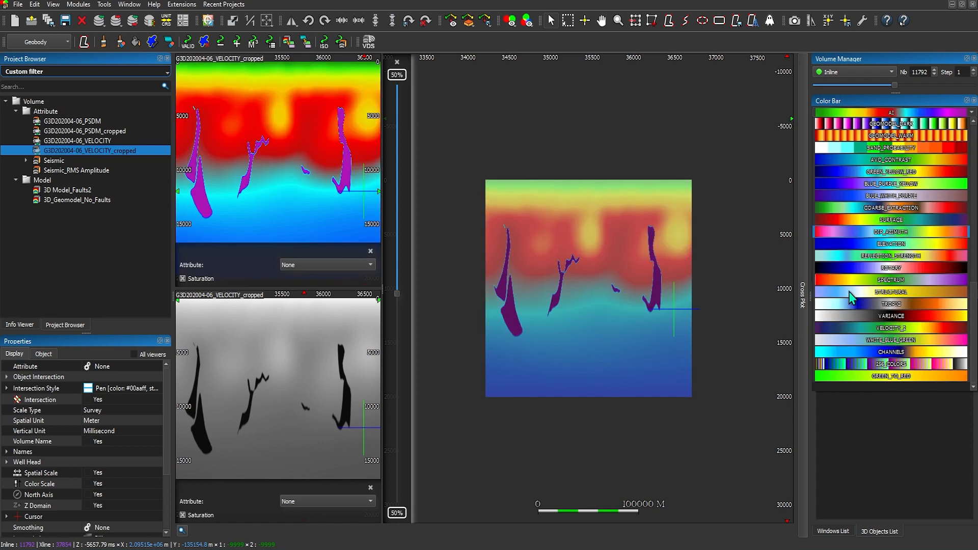
{"action": "left_click", "coordinate": [860, 328]}
{"action": "left_click", "coordinate": [288, 349]}
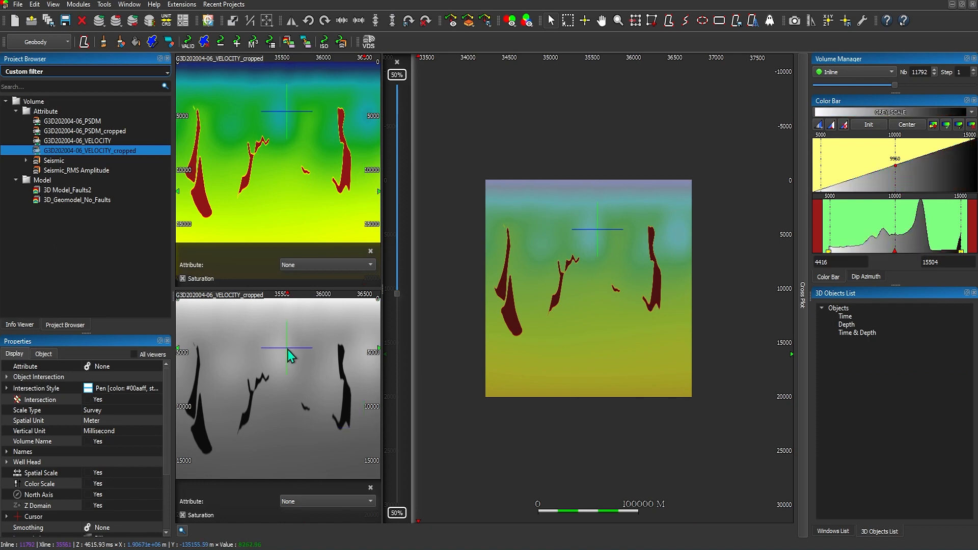
- Apply the VELOCITY_1 colour bar to the second blending channel
{"action": "left_click", "coordinate": [887, 113]}
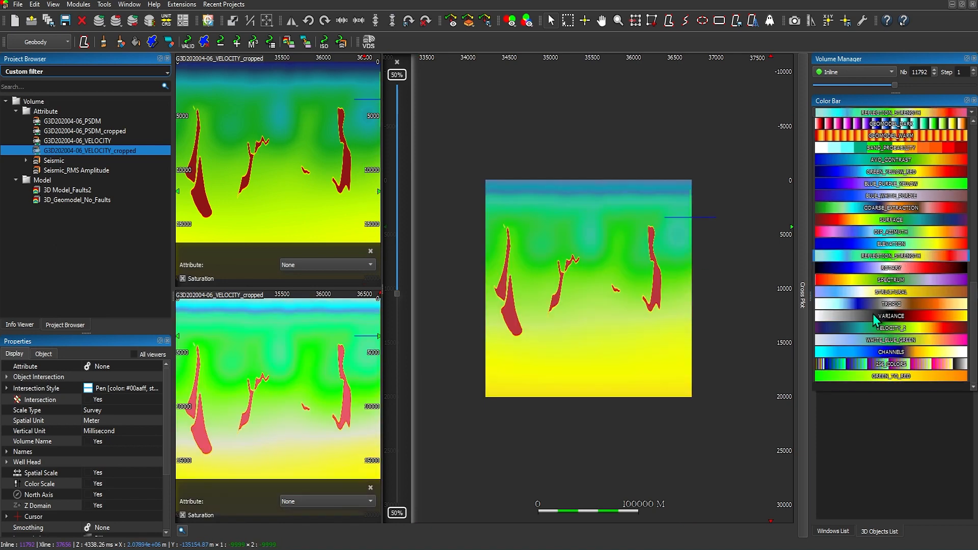
{"action": "left_click", "coordinate": [891, 330]}
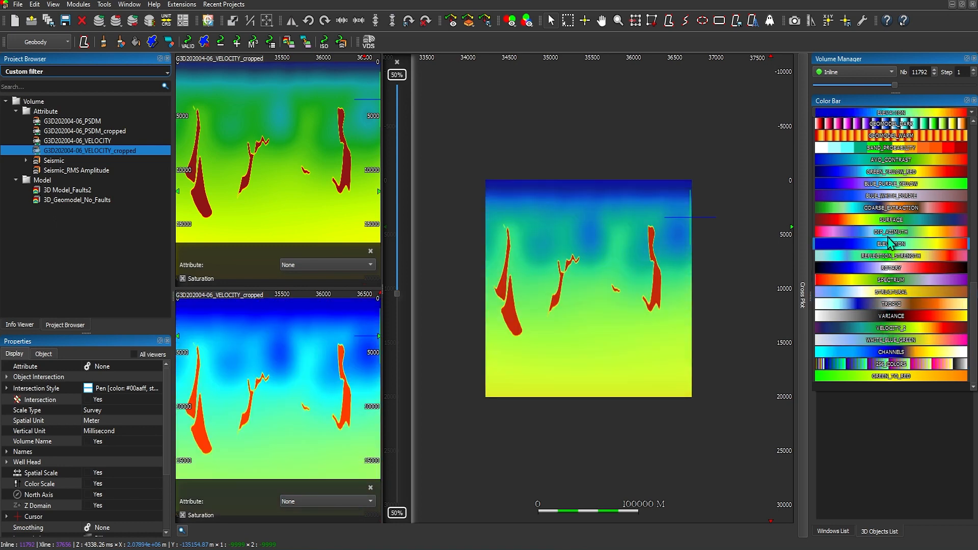
{"action": "left_click", "coordinate": [891, 336]}
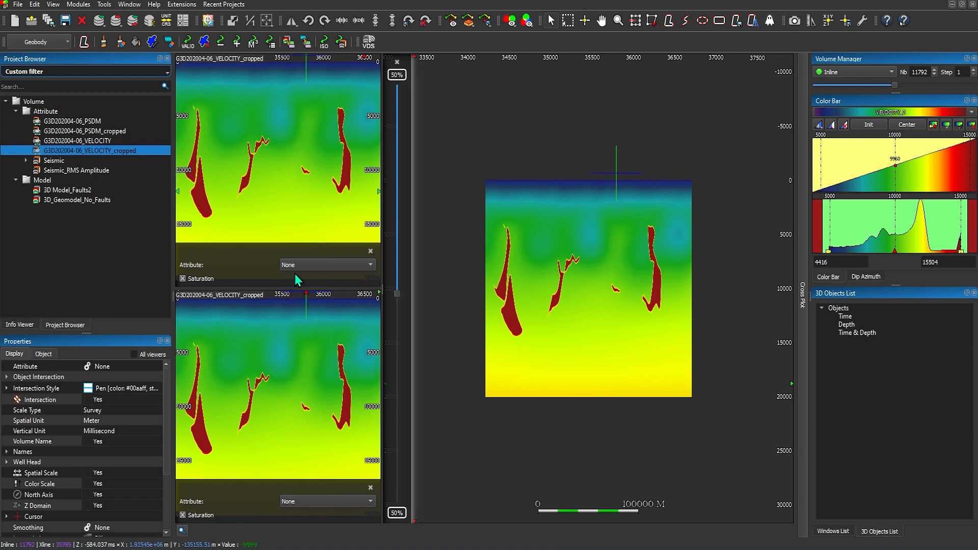
- Set the first blending channel's attribute to None and reapply the VELOCITY_1 colour bar to that channel
{"action": "left_click", "coordinate": [315, 266]}
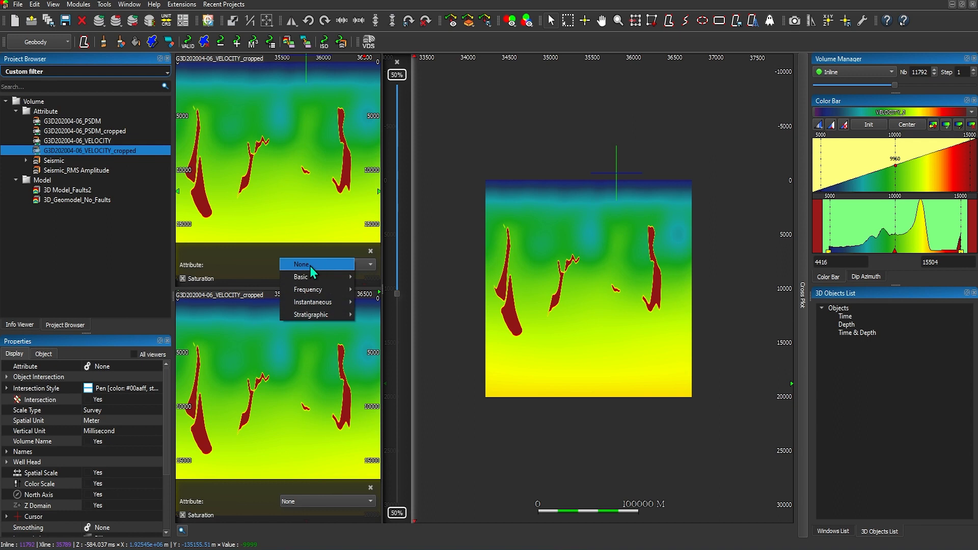
{"action": "left_click", "coordinate": [304, 265]}
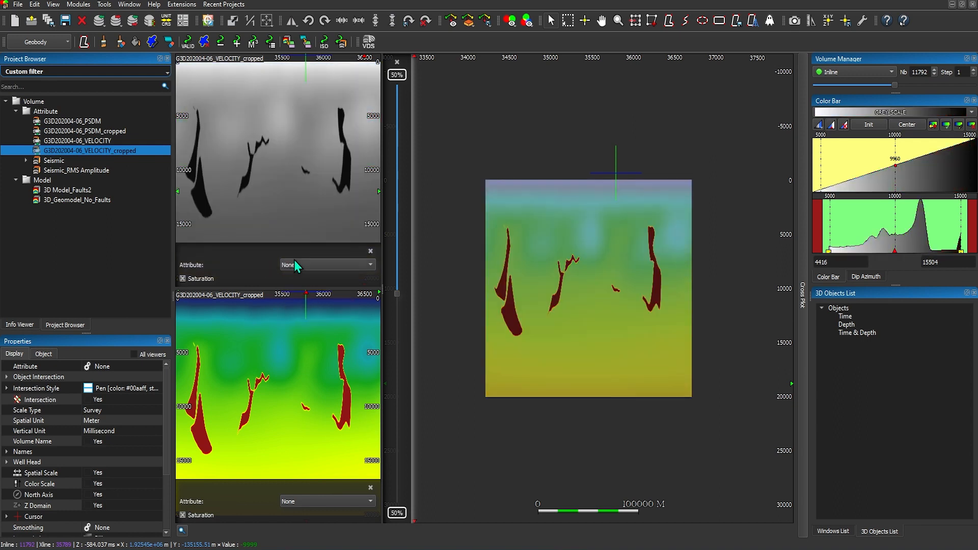
{"action": "left_click", "coordinate": [295, 263]}
{"action": "left_click", "coordinate": [295, 264]}
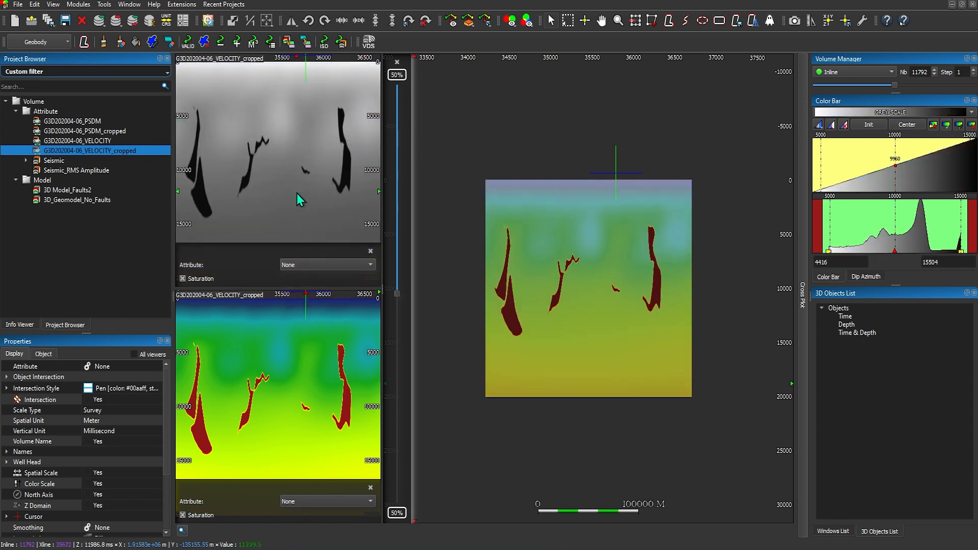
{"action": "left_click", "coordinate": [877, 112]}
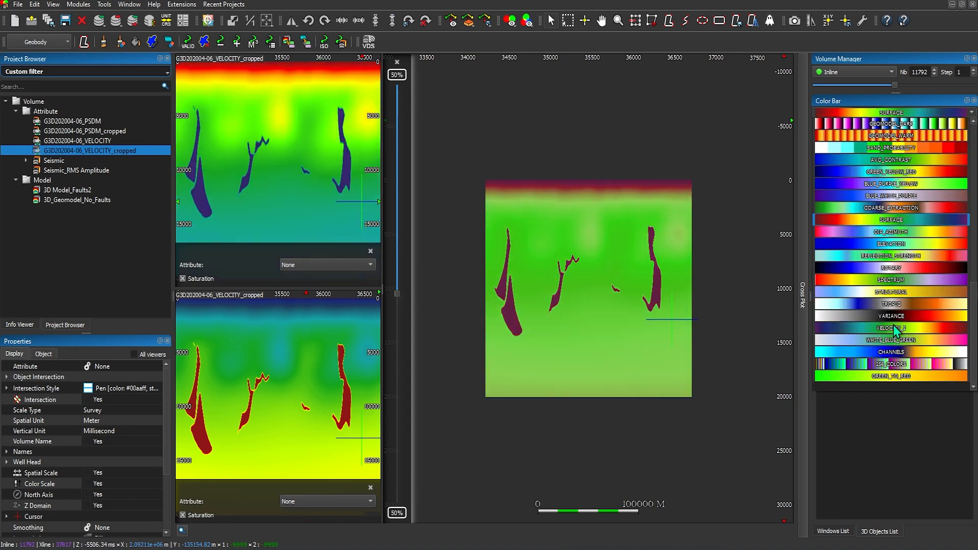
{"action": "left_click", "coordinate": [893, 328]}
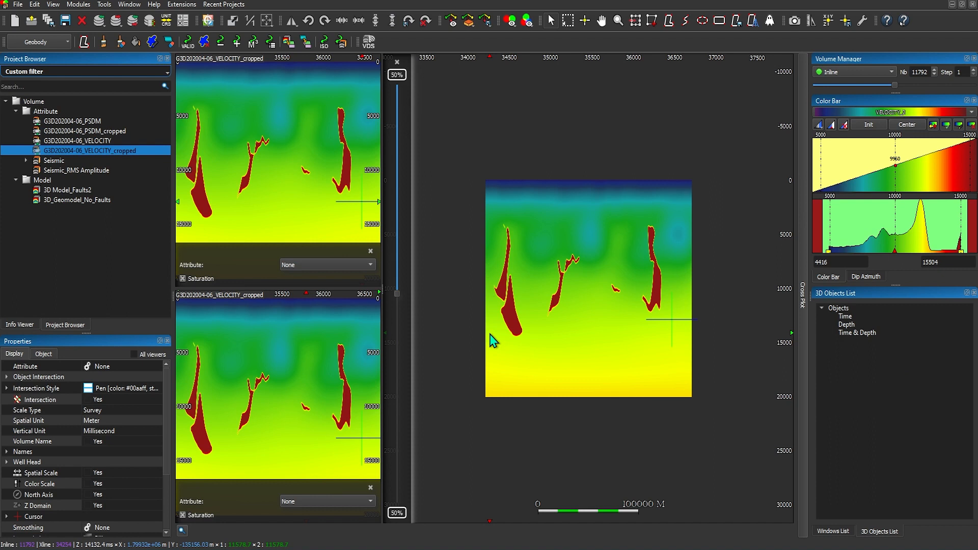
- Collapse the channel previews, then open the cross plot and compute it in 3D for the two velocity channels
{"action": "left_click_drag", "start_coordinate": [381, 288], "coordinate": [189, 290]}
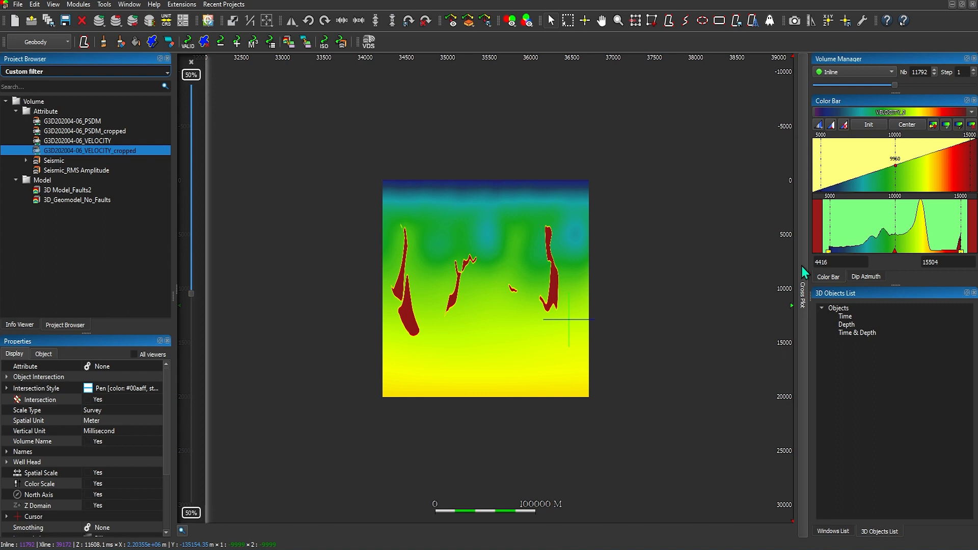
{"action": "left_click", "coordinate": [802, 345]}
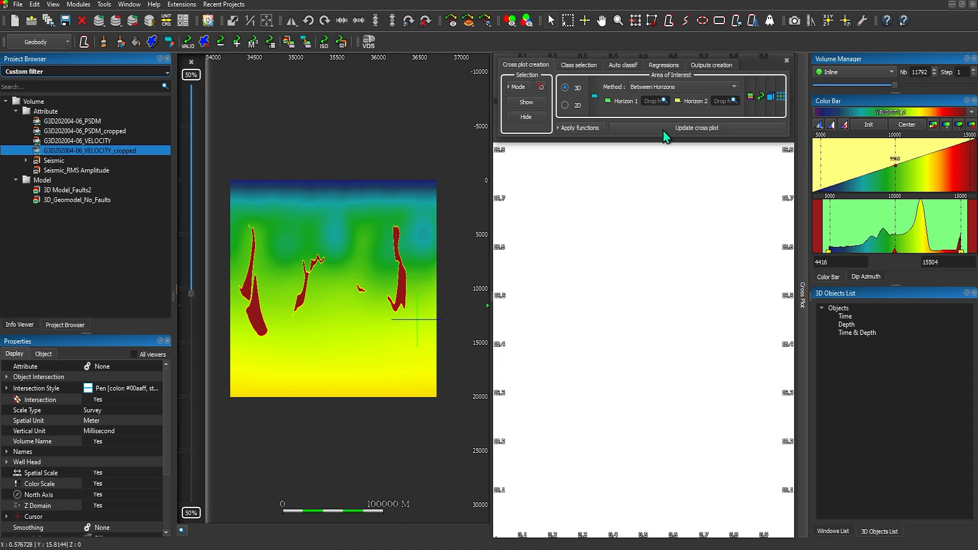
{"action": "left_click", "coordinate": [663, 132]}
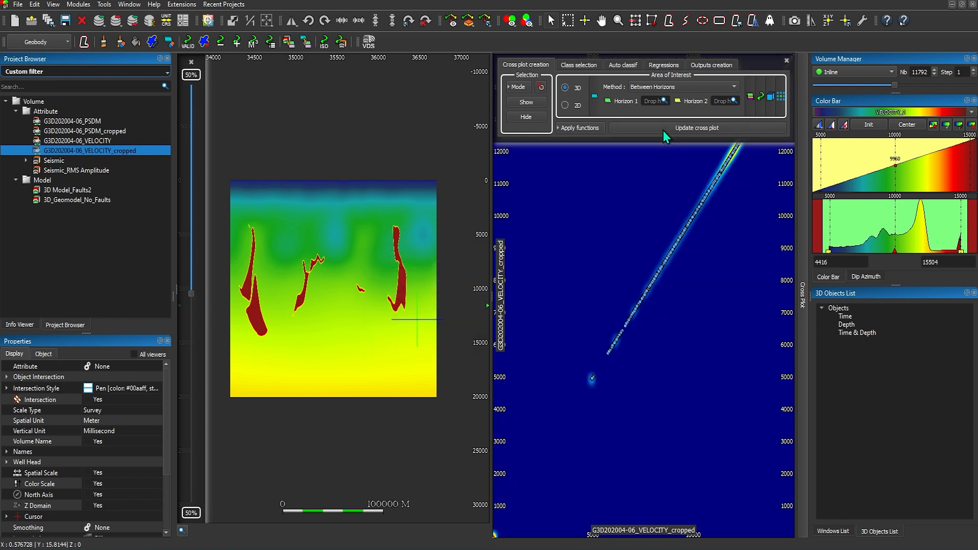
{"action": "middle_click_drag", "start_coordinate": [663, 230], "coordinate": [638, 294]}
{"action": "scroll", "coordinate": [651, 296], "scroll_direction": "down", "scroll_amount": 5}
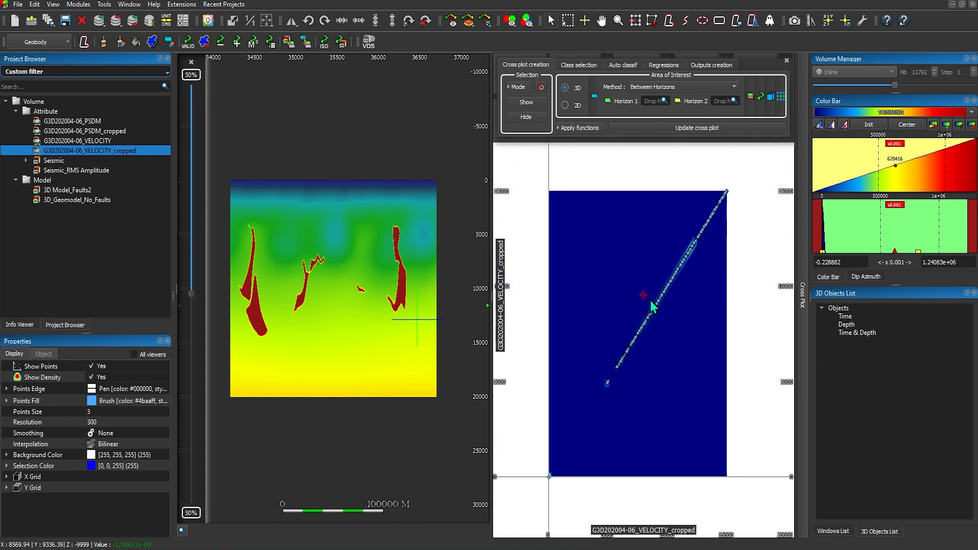
{"action": "scroll", "coordinate": [647, 297], "scroll_direction": "up", "scroll_amount": 2}
{"action": "middle_click_drag", "start_coordinate": [645, 295], "coordinate": [620, 334]}
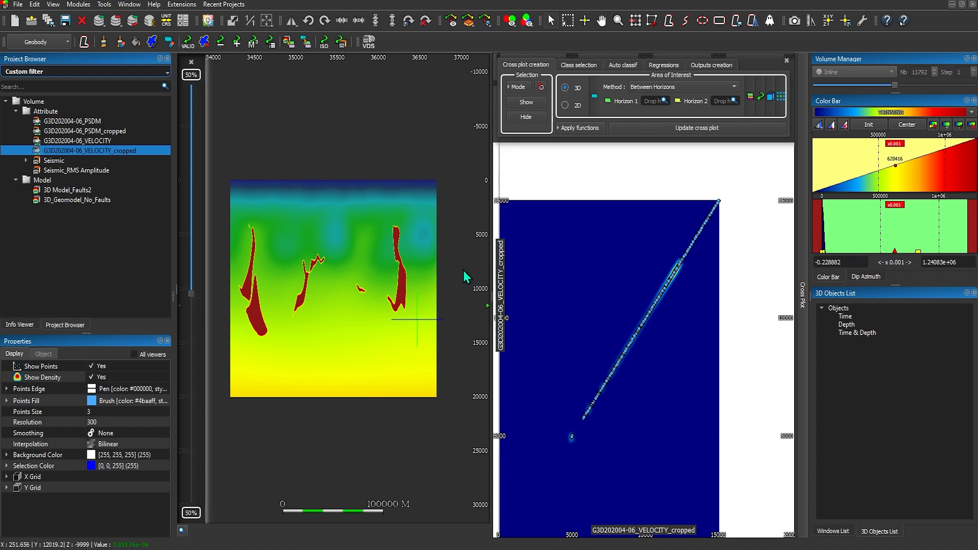
- Brush a short selection strip from inside the rightmost high-velocity body to its edge and show its samples on the cross plot
{"action": "left_click_drag", "start_coordinate": [396, 283], "coordinate": [331, 288]}
{"action": "scroll", "coordinate": [332, 290], "scroll_direction": "up", "scroll_amount": 10}
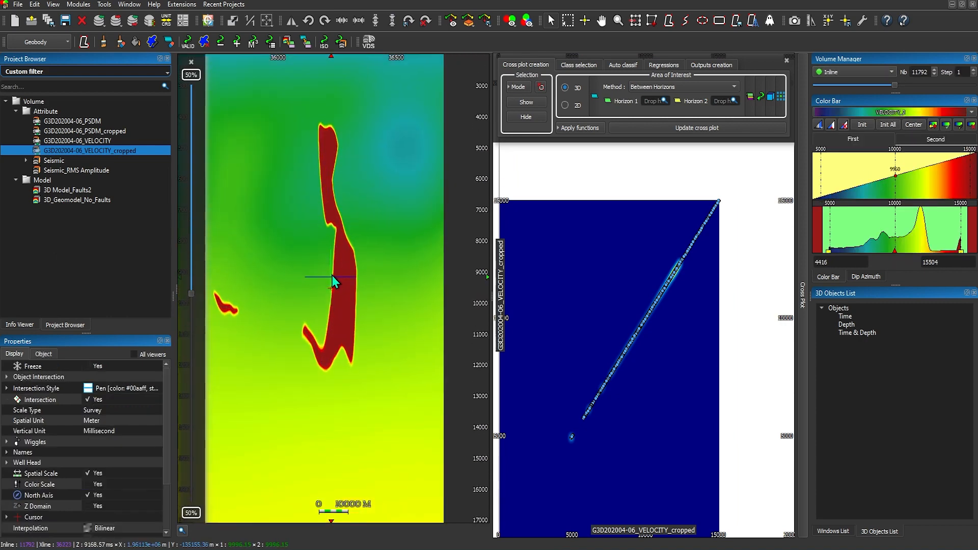
{"action": "scroll", "coordinate": [334, 263], "scroll_direction": "up", "scroll_amount": 8}
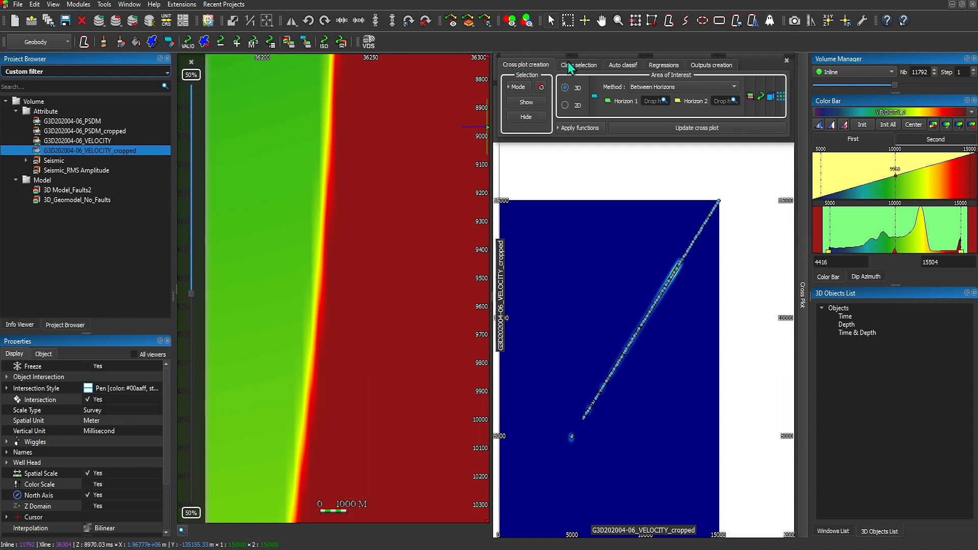
{"action": "left_click", "coordinate": [514, 90]}
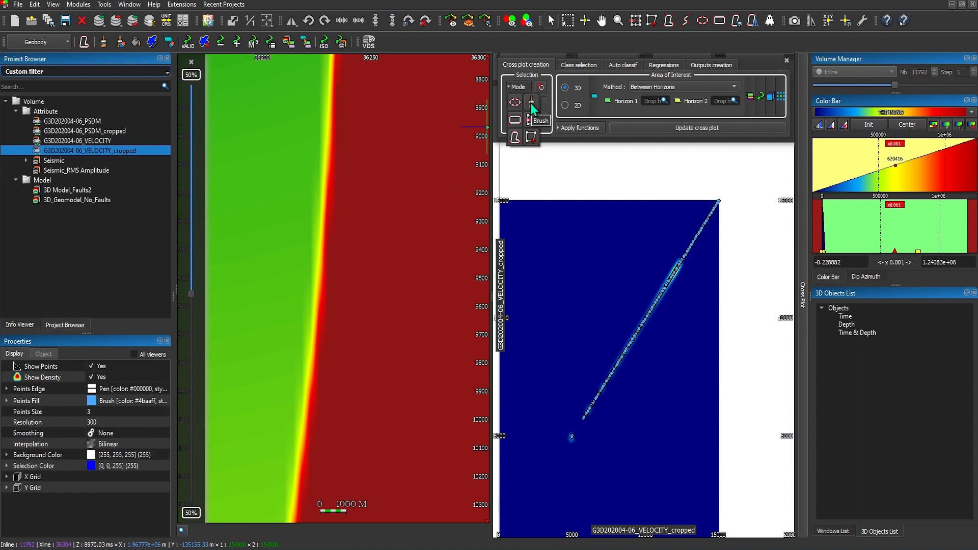
{"action": "left_click", "coordinate": [531, 102]}
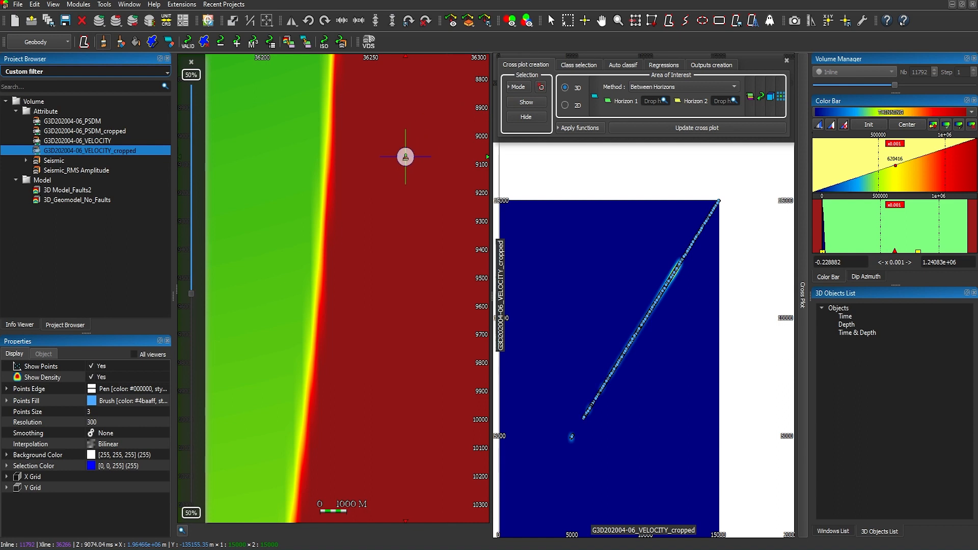
{"action": "left_click_drag", "start_coordinate": [363, 201], "coordinate": [318, 304]}
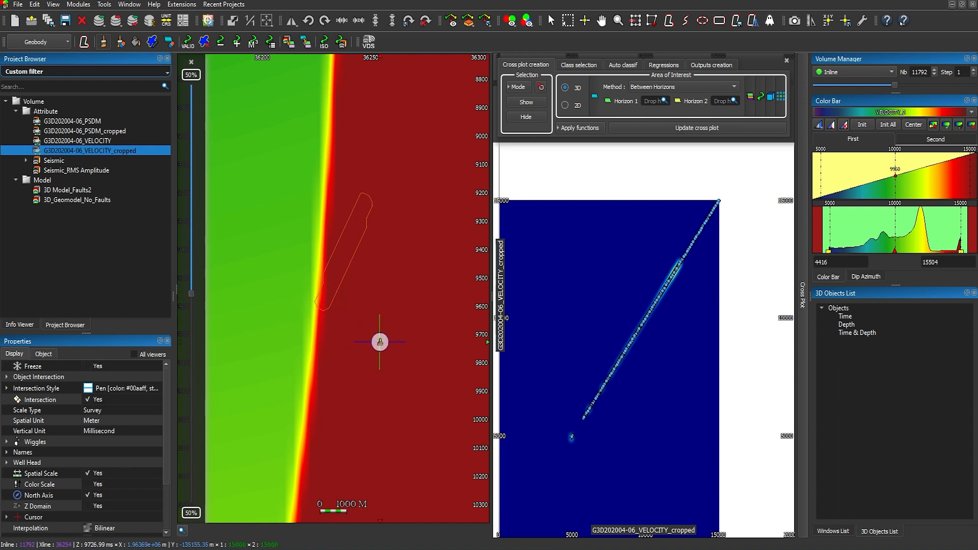
{"action": "scroll", "coordinate": [387, 316], "scroll_direction": "down", "scroll_amount": 2}
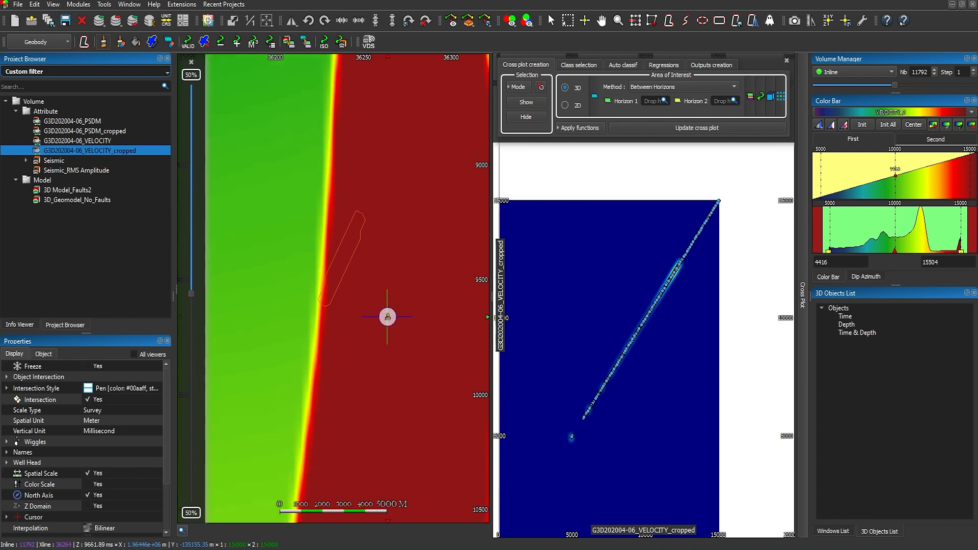
{"action": "left_click", "coordinate": [527, 103]}
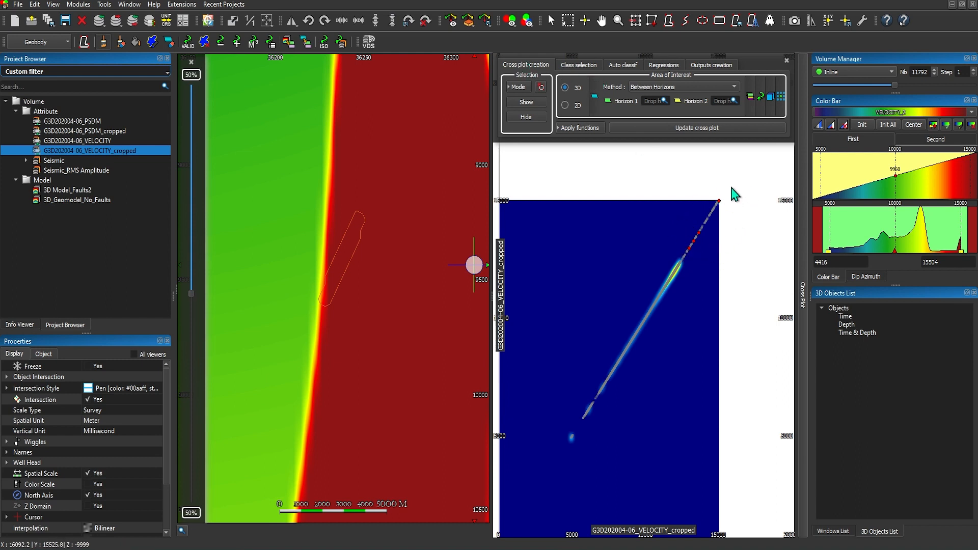
- Create a cross plot class by drawing an ellipse around the highlighted high-velocity points at the upper end of the trend
{"action": "left_click", "coordinate": [573, 65]}
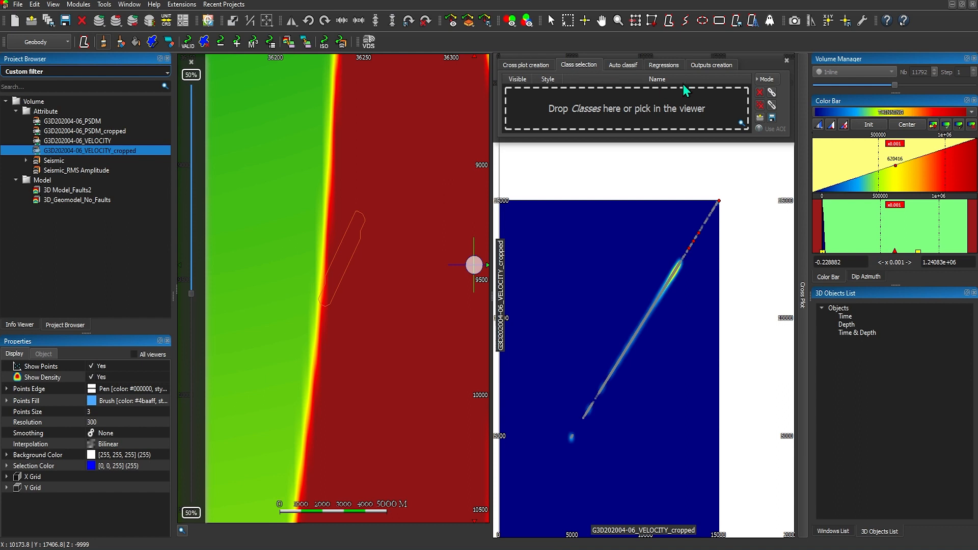
{"action": "left_click", "coordinate": [763, 80]}
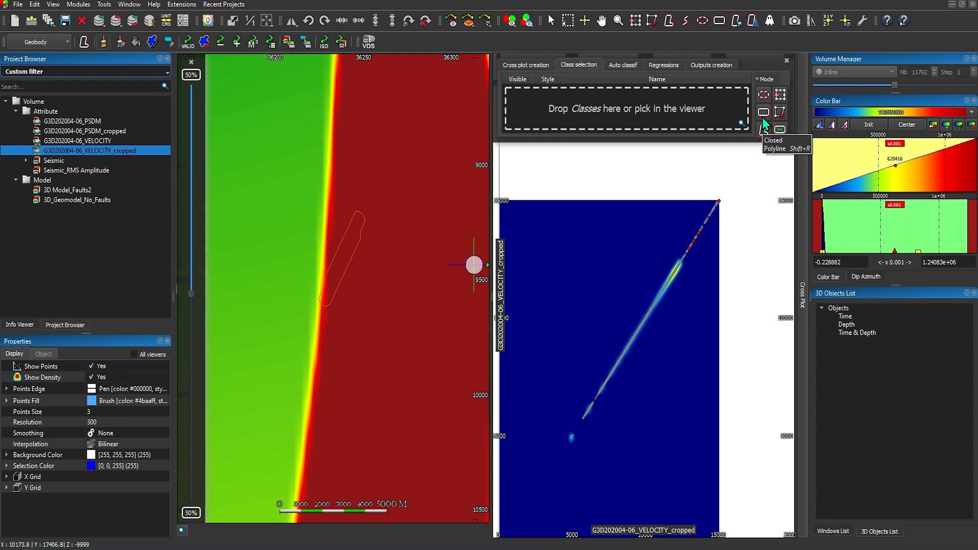
{"action": "left_click", "coordinate": [763, 95]}
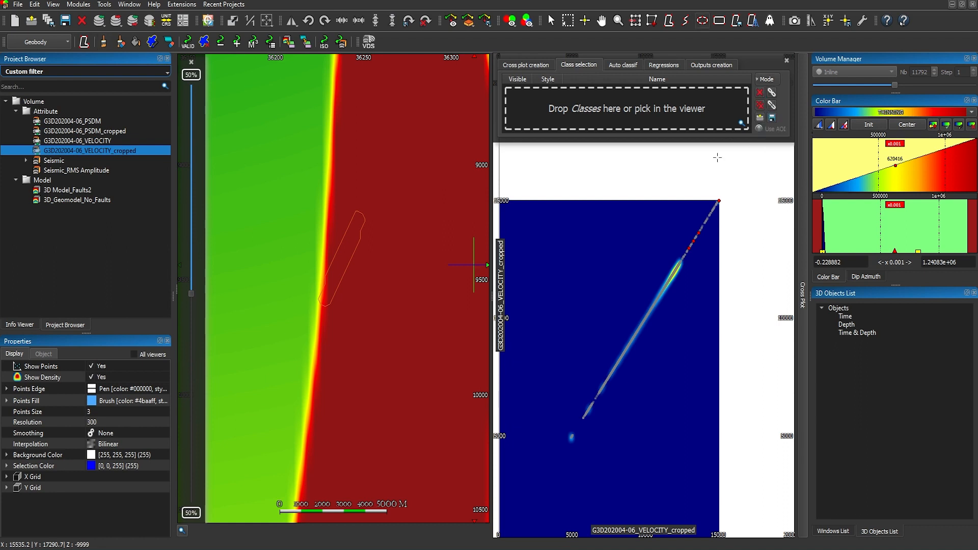
{"action": "left_click_drag", "start_coordinate": [681, 258], "coordinate": [725, 193]}
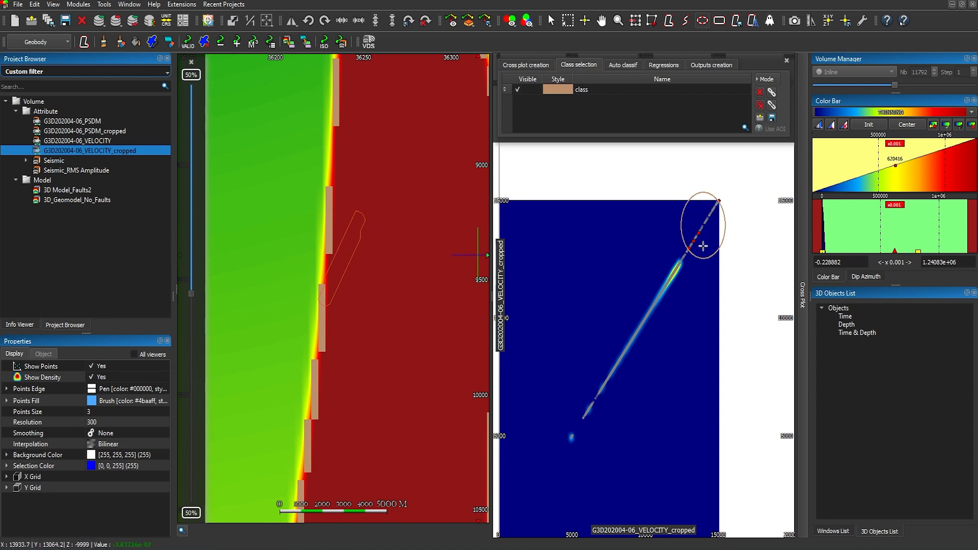
- Select the class ellipse and tilt it along the trend line so that it encloses the highest velocity values
{"action": "left_click", "coordinate": [765, 80]}
{"action": "left_click", "coordinate": [764, 79]}
{"action": "left_click", "coordinate": [765, 80]}
{"action": "left_click", "coordinate": [765, 80]}
{"action": "left_click", "coordinate": [703, 192]}
{"action": "left_click_drag", "start_coordinate": [703, 179], "coordinate": [728, 185]}
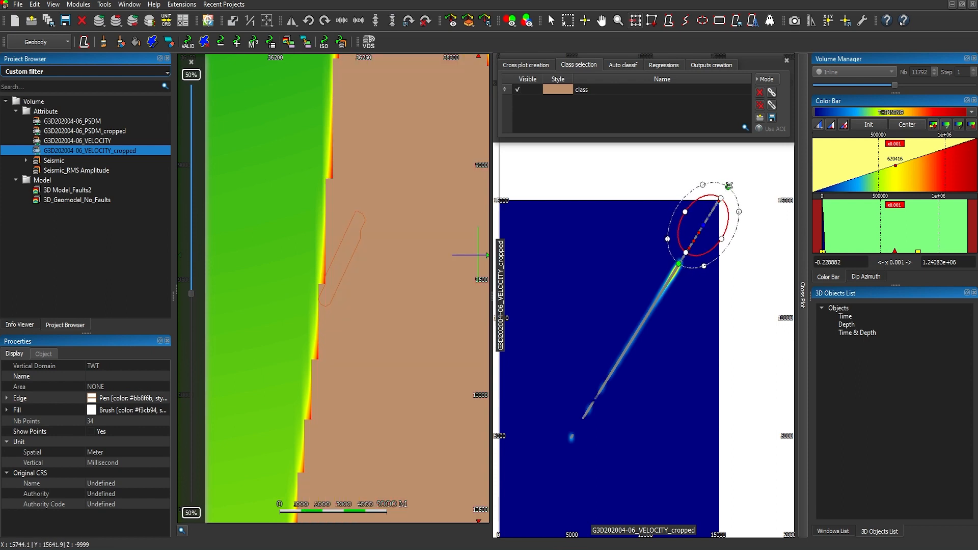
{"action": "scroll", "coordinate": [386, 168], "scroll_direction": "down", "scroll_amount": 2}
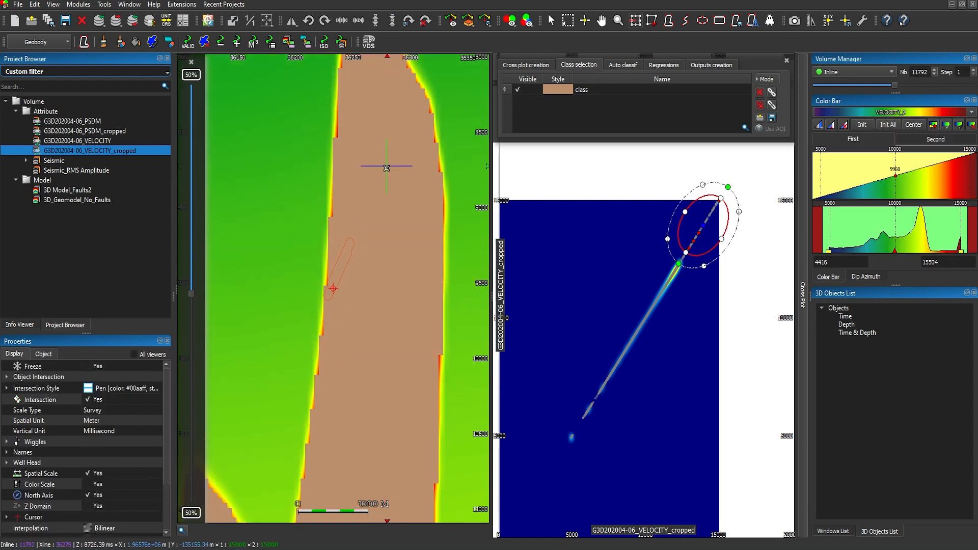
{"action": "scroll", "coordinate": [387, 168], "scroll_direction": "down", "scroll_amount": 2}
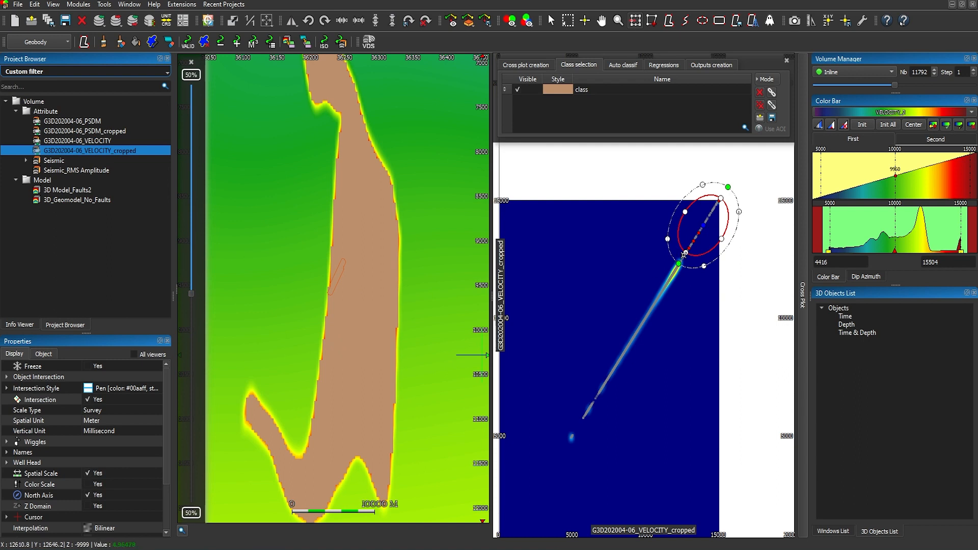
- Stretch the class ellipse's lower end slightly down the trend and check the classified area against the body's edges
{"action": "left_click_drag", "start_coordinate": [685, 253], "coordinate": [681, 260]}
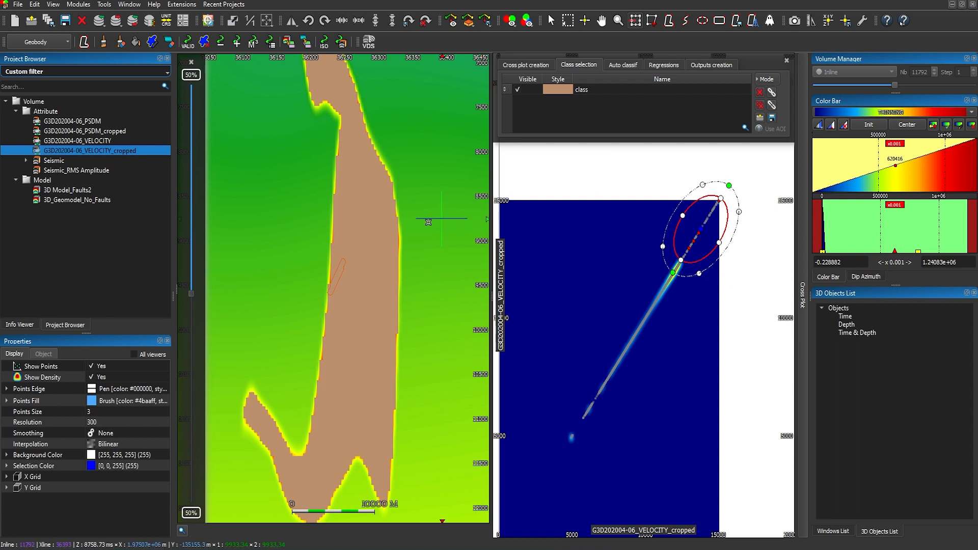
{"action": "left_click", "coordinate": [397, 229]}
{"action": "scroll", "coordinate": [387, 230], "scroll_direction": "down", "scroll_amount": 3}
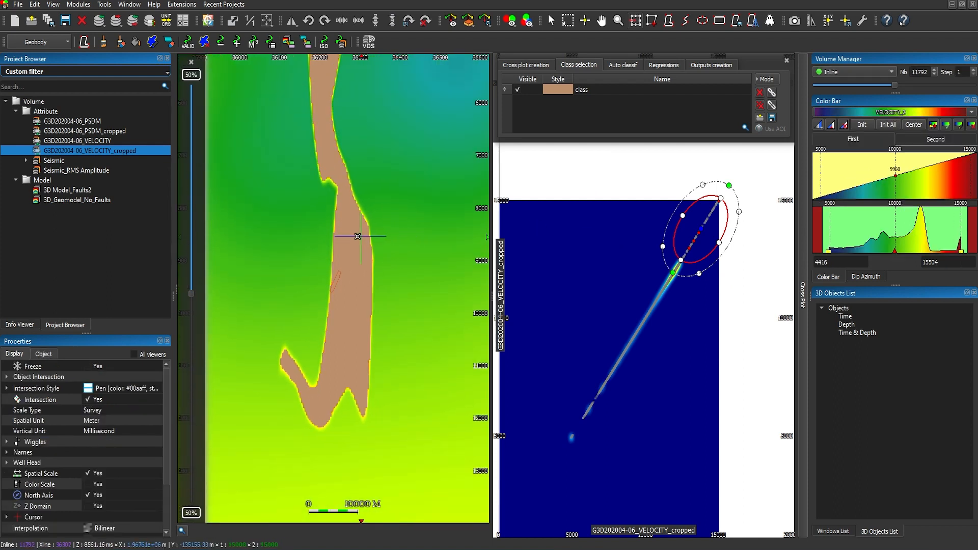
{"action": "middle_click_drag", "start_coordinate": [360, 247], "coordinate": [376, 276]}
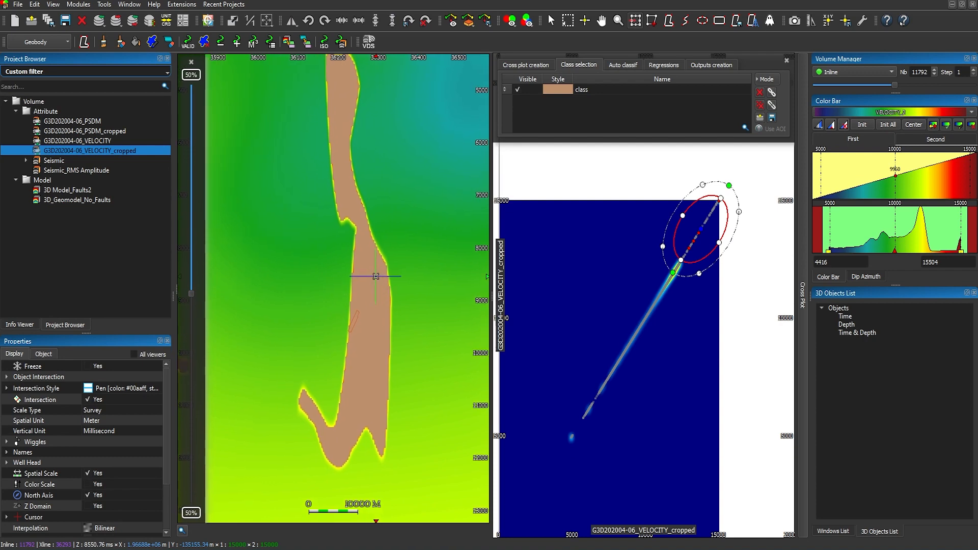
{"action": "scroll", "coordinate": [374, 262], "scroll_direction": "down", "scroll_amount": 5}
{"action": "scroll", "coordinate": [374, 262], "scroll_direction": "up", "scroll_amount": 5}
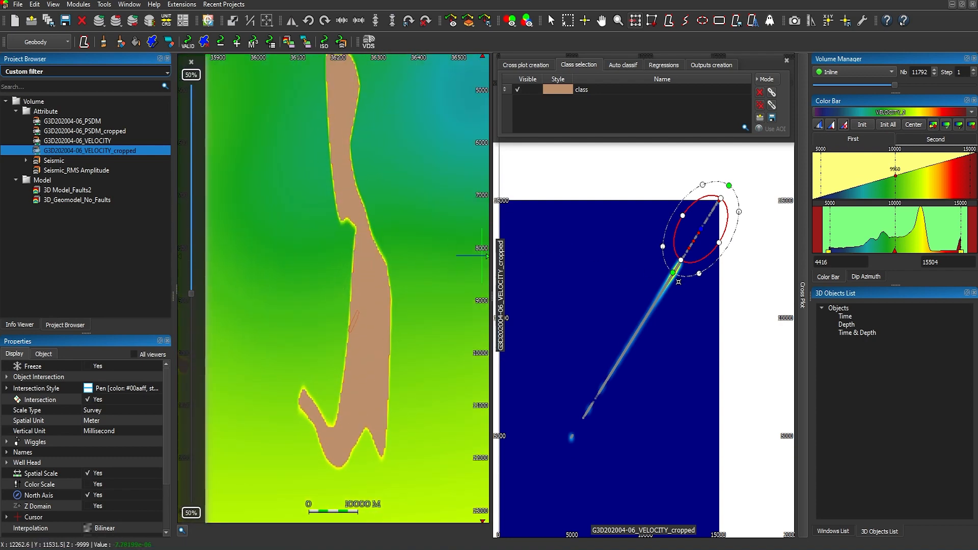
- Extend the class ellipse further into the dense part of the trend, check the full section, and open the outputs creation settings
{"action": "left_click_drag", "start_coordinate": [680, 260], "coordinate": [676, 266]}
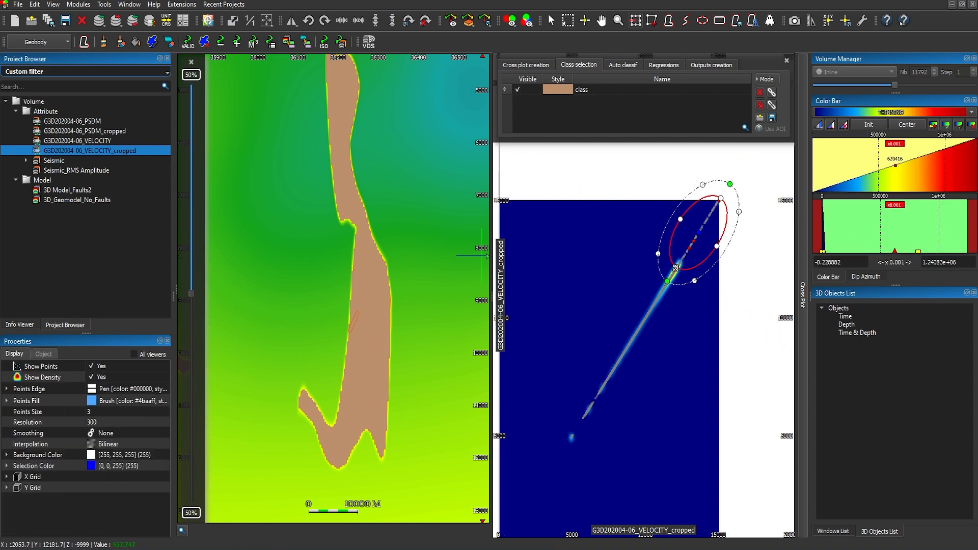
{"action": "left_click", "coordinate": [465, 302]}
{"action": "scroll", "coordinate": [459, 326], "scroll_direction": "down", "scroll_amount": 5}
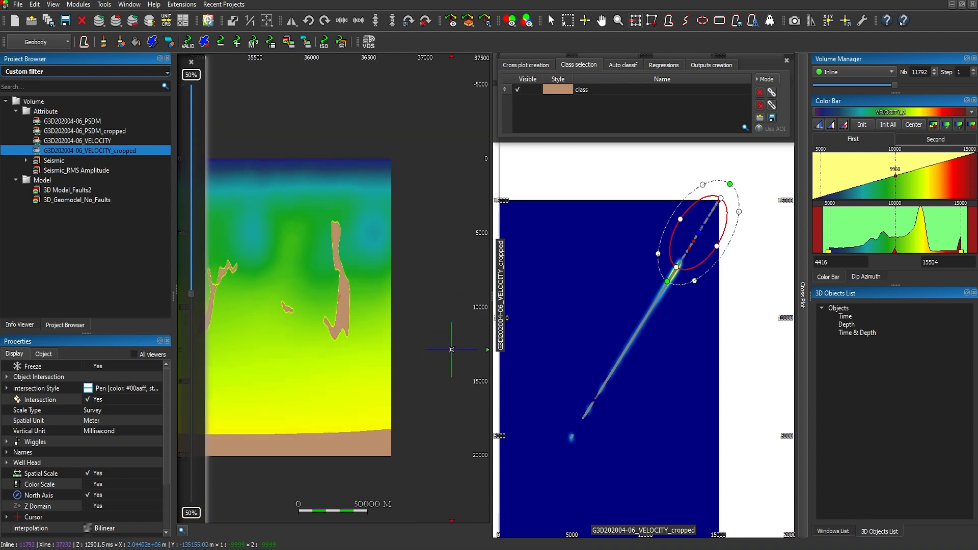
{"action": "middle_click_drag", "start_coordinate": [310, 349], "coordinate": [403, 309]}
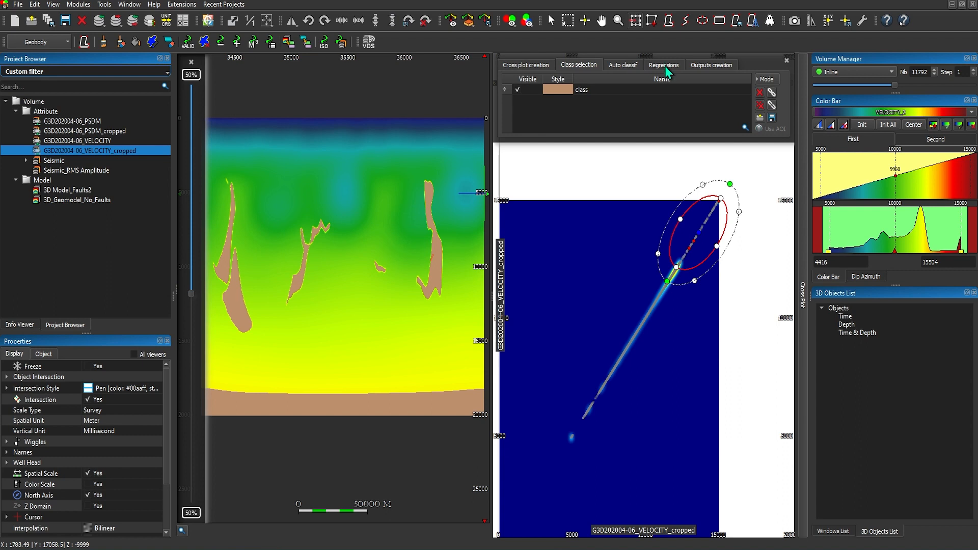
{"action": "left_click", "coordinate": [703, 67]}
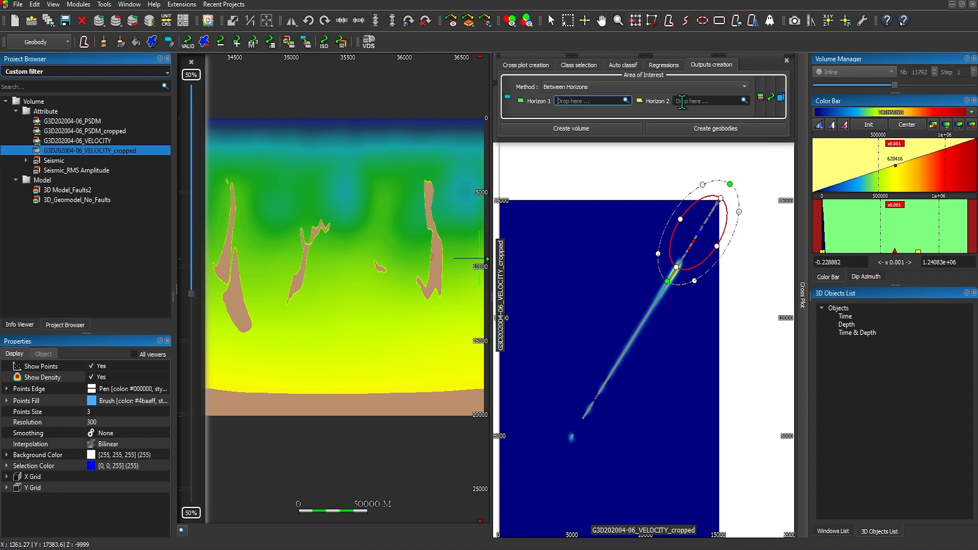
- Go through the horizon stack, geobody and volume limits options for the output's area of interest
{"action": "left_click", "coordinate": [759, 97]}
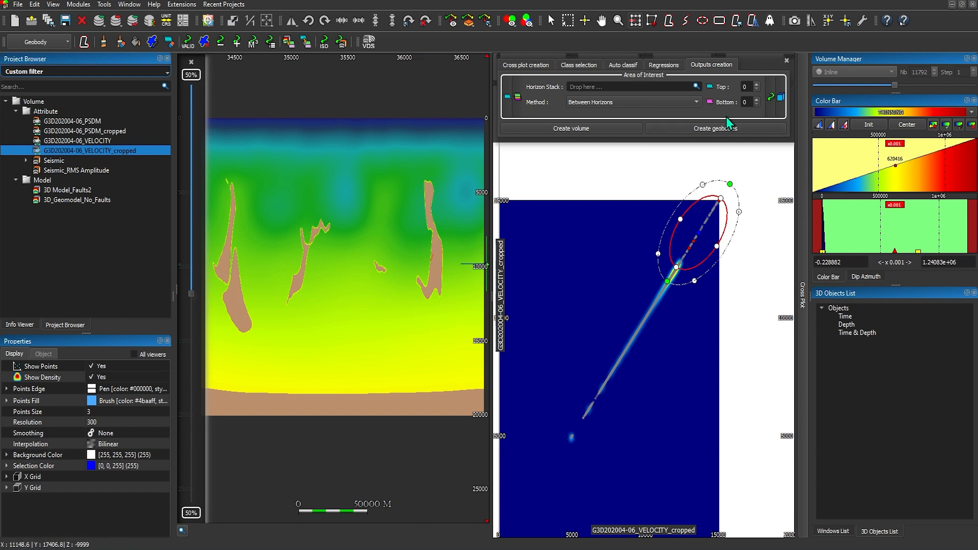
{"action": "left_click", "coordinate": [771, 99]}
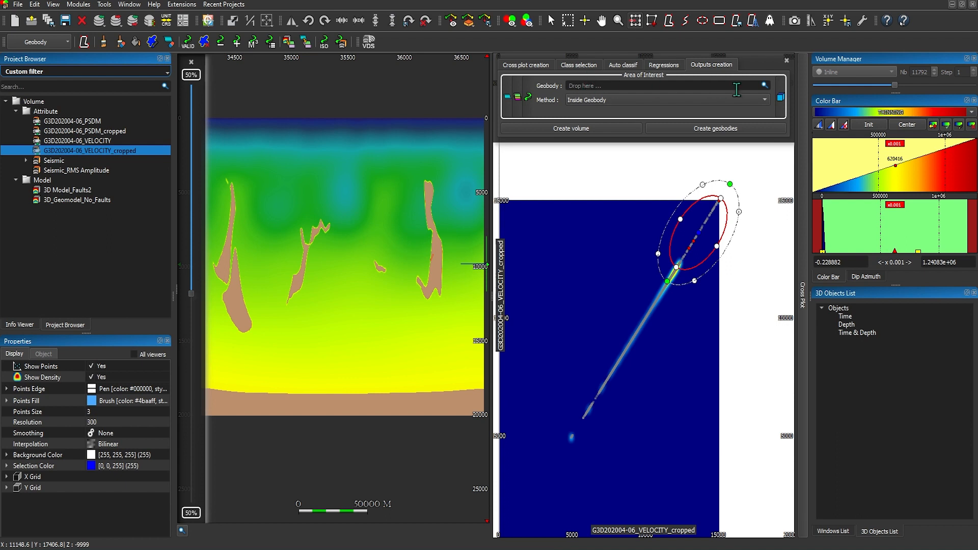
{"action": "left_click", "coordinate": [779, 97]}
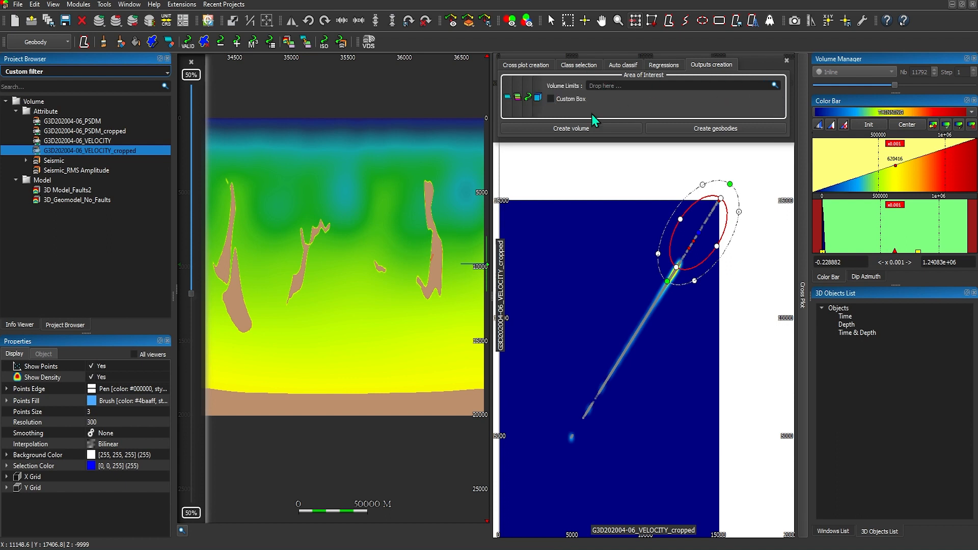
- Try a custom box as the area of interest with its base raised to about 16066 ms, and disable it again
{"action": "left_click", "coordinate": [550, 99]}
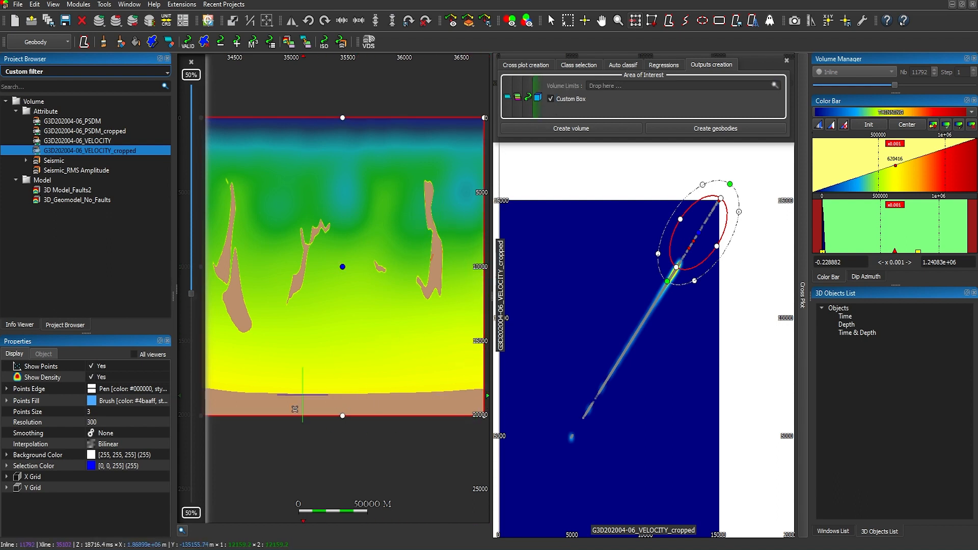
{"action": "middle_click_drag", "start_coordinate": [358, 348], "coordinate": [366, 334]}
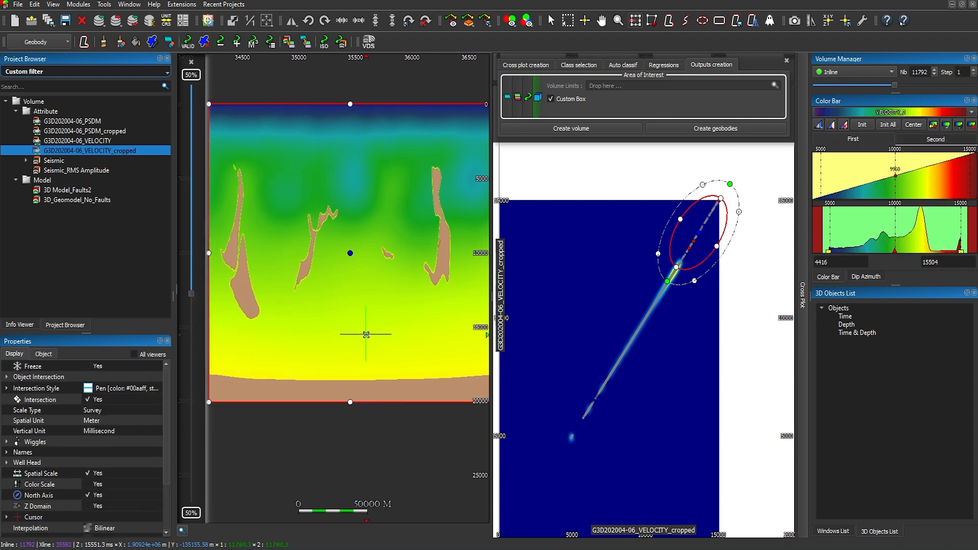
{"action": "left_click_drag", "start_coordinate": [350, 402], "coordinate": [349, 342]}
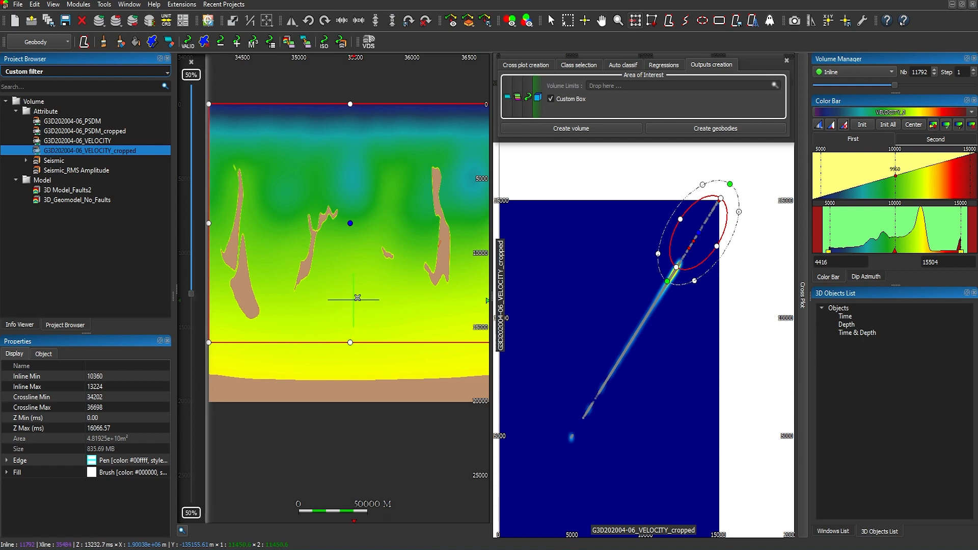
{"action": "left_click", "coordinate": [551, 99]}
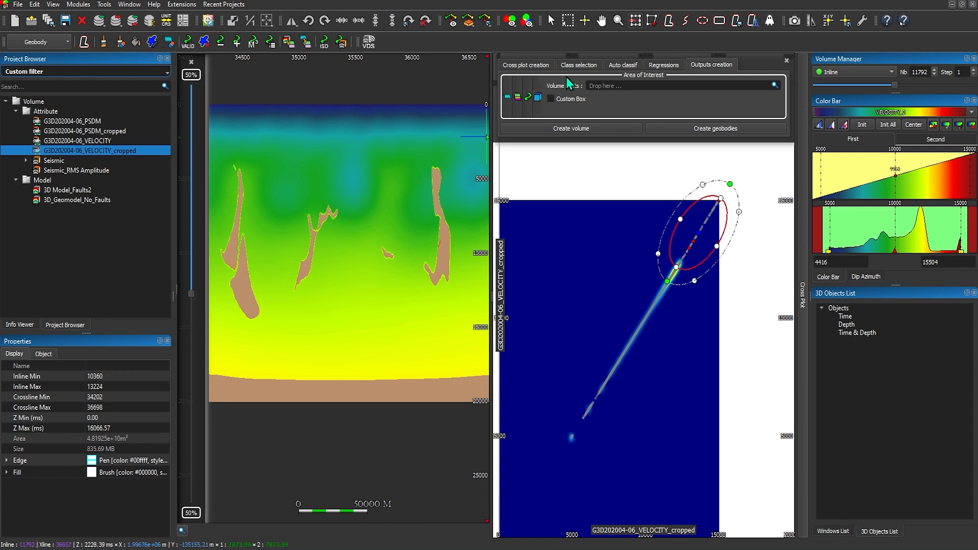
- Set the cross plot class colour to orange #ffaa00, rename it SALT_TEST, and return to the outputs creation settings
{"action": "left_click", "coordinate": [575, 67]}
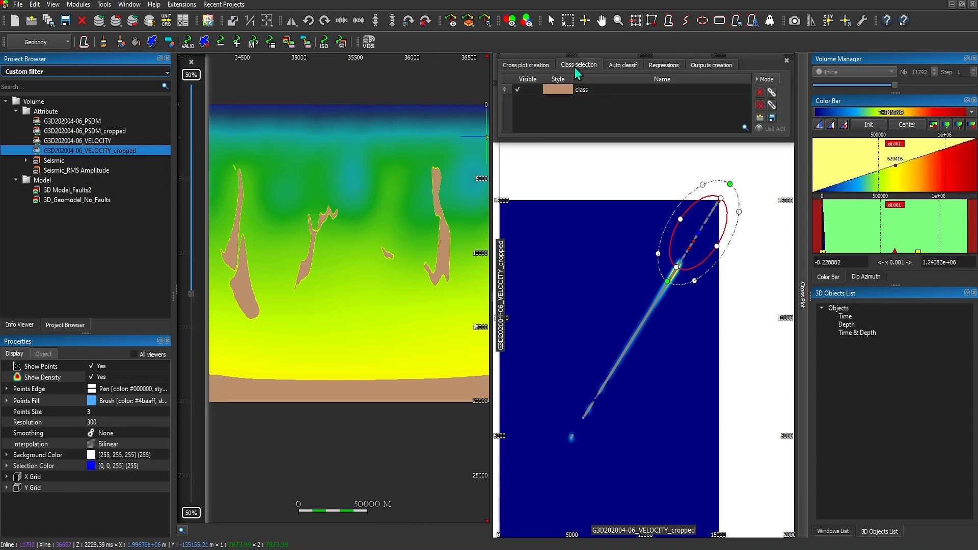
{"action": "double_click", "coordinate": [553, 93]}
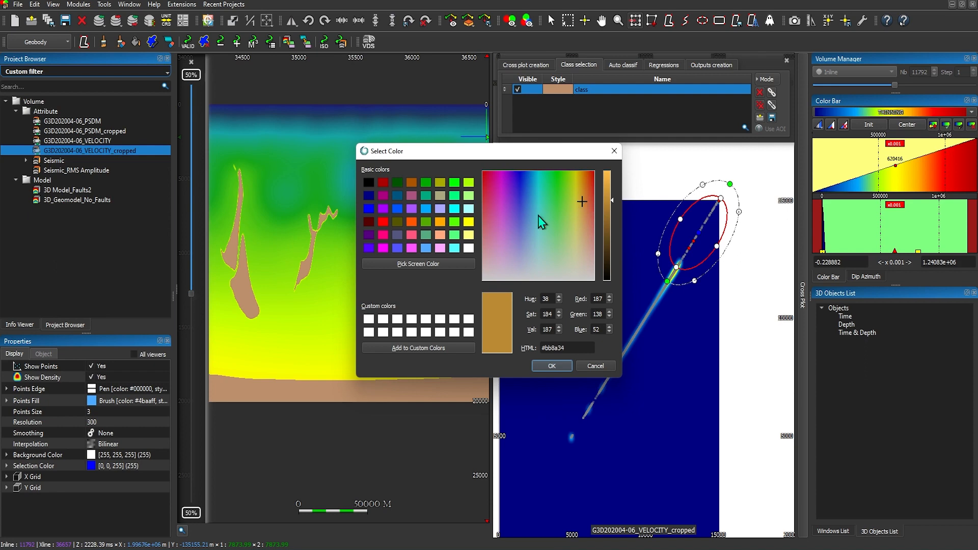
{"action": "left_click", "coordinate": [440, 222]}
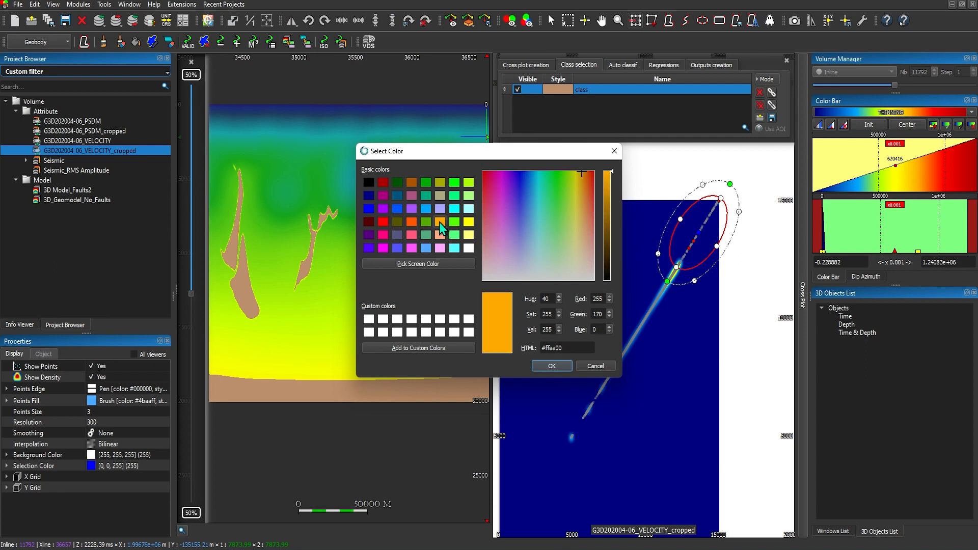
{"action": "left_click", "coordinate": [551, 365]}
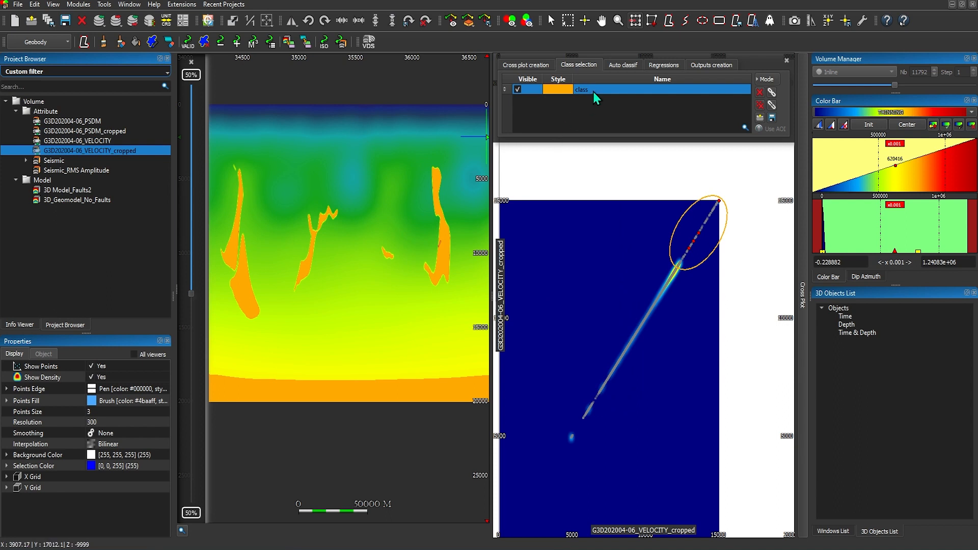
{"action": "double_click", "coordinate": [591, 89]}
{"action": "type", "text": "SALT_TEST"}
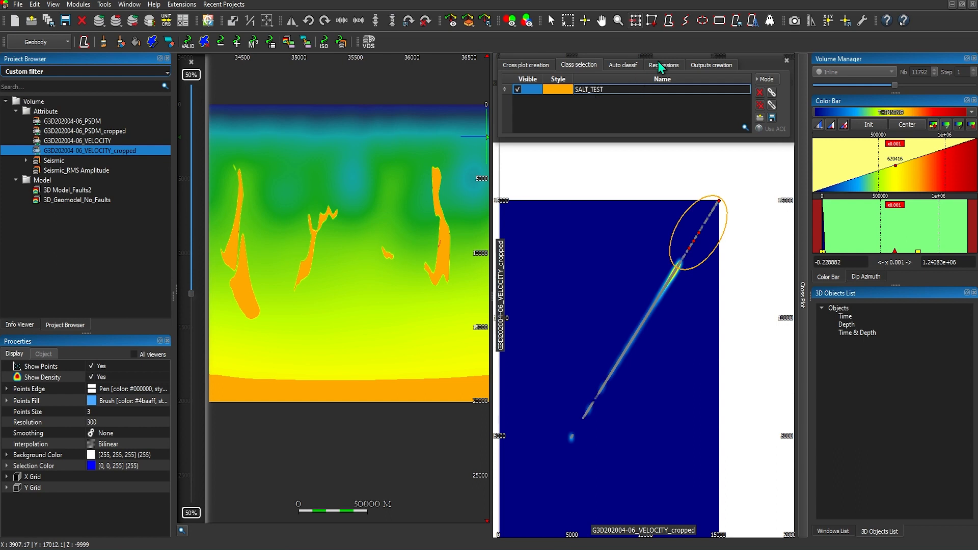
{"action": "left_click", "coordinate": [701, 66]}
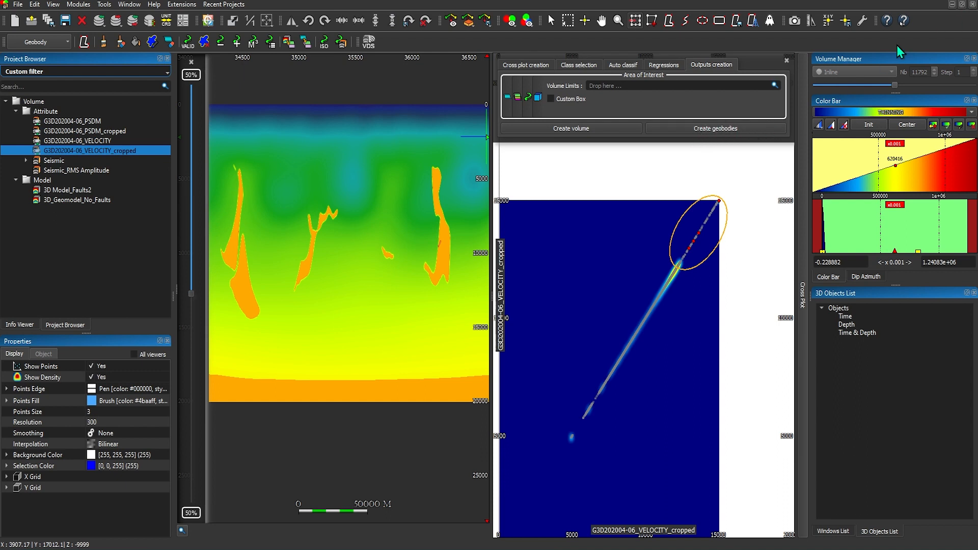
- Close the cross plot view and show the geobody SALT With sediment from the project's bodies in a 3D view
{"action": "left_click", "coordinate": [971, 6]}
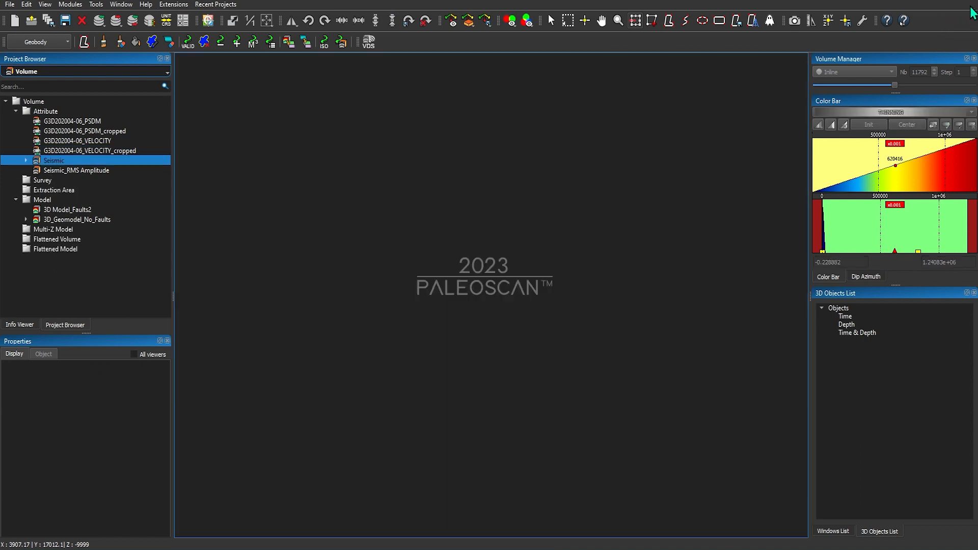
{"action": "left_click", "coordinate": [89, 72]}
{"action": "left_click", "coordinate": [36, 147]}
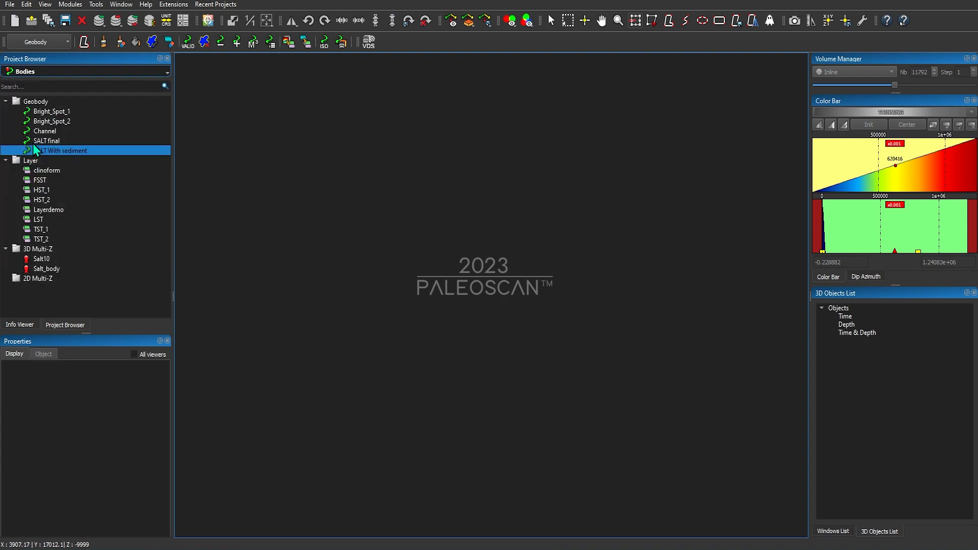
{"action": "double_click", "coordinate": [40, 149]}
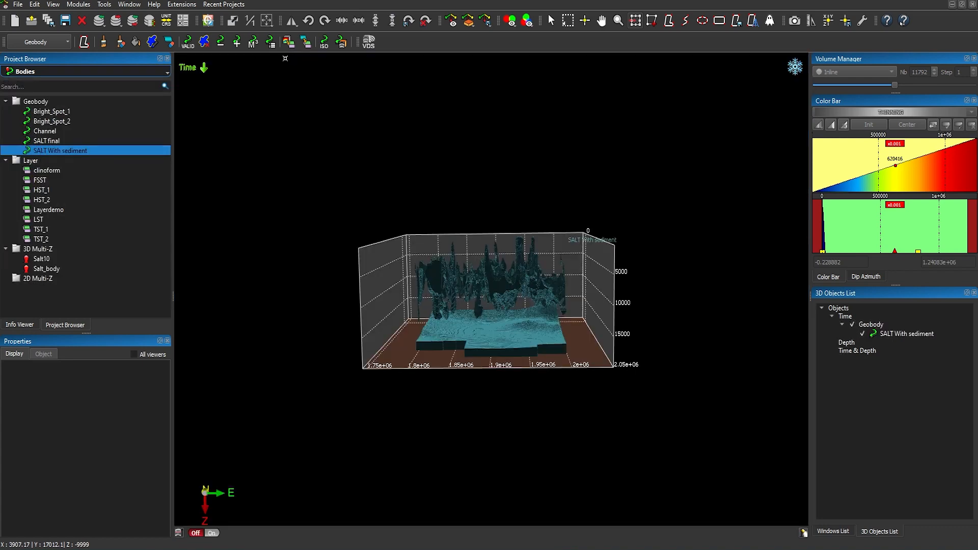
- Examine the salt geobody and the flat layer beneath it from several angles up close
{"action": "scroll", "coordinate": [443, 261], "scroll_direction": "up", "scroll_amount": 5}
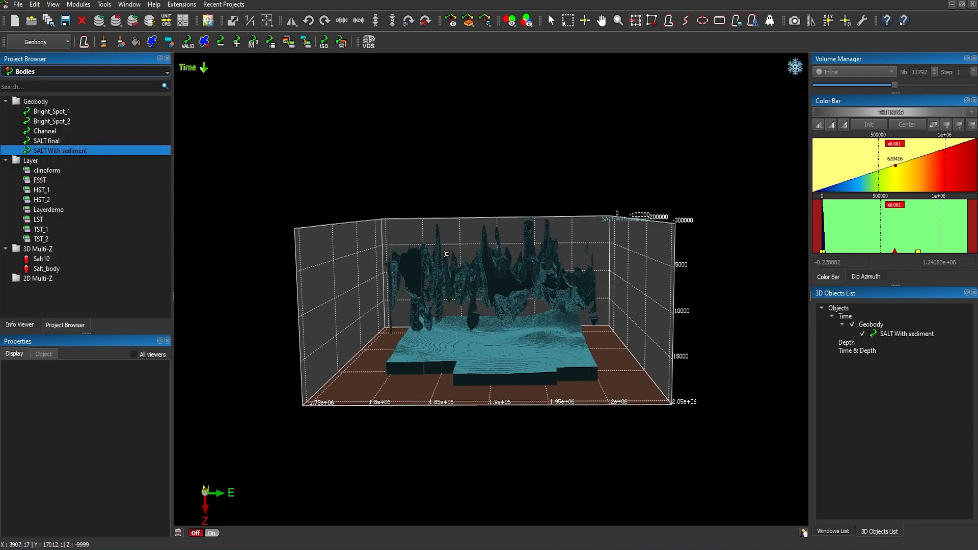
{"action": "scroll", "coordinate": [478, 258], "scroll_direction": "up", "scroll_amount": 3}
{"action": "left_click_drag", "start_coordinate": [478, 259], "coordinate": [434, 246]}
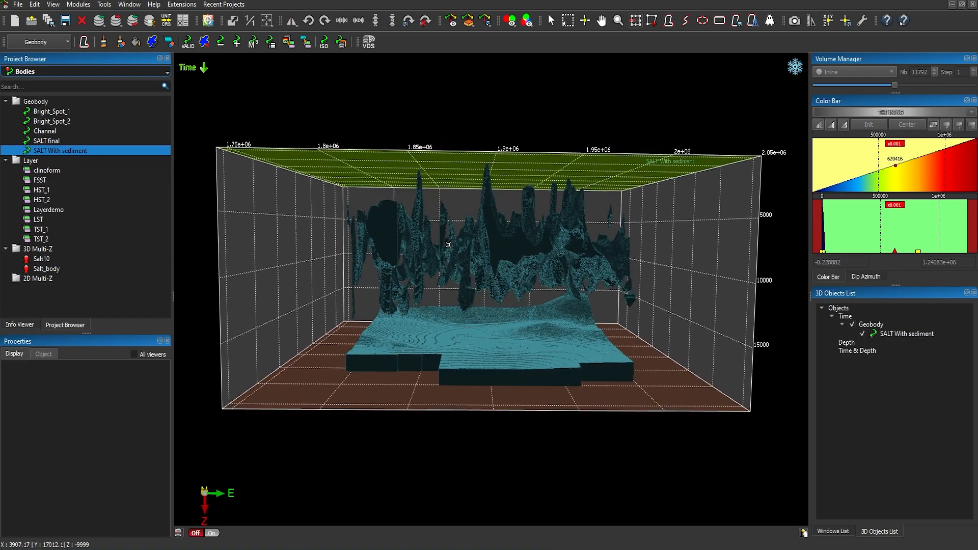
{"action": "scroll", "coordinate": [490, 304], "scroll_direction": "down", "scroll_amount": 5}
{"action": "scroll", "coordinate": [490, 305], "scroll_direction": "up", "scroll_amount": 5}
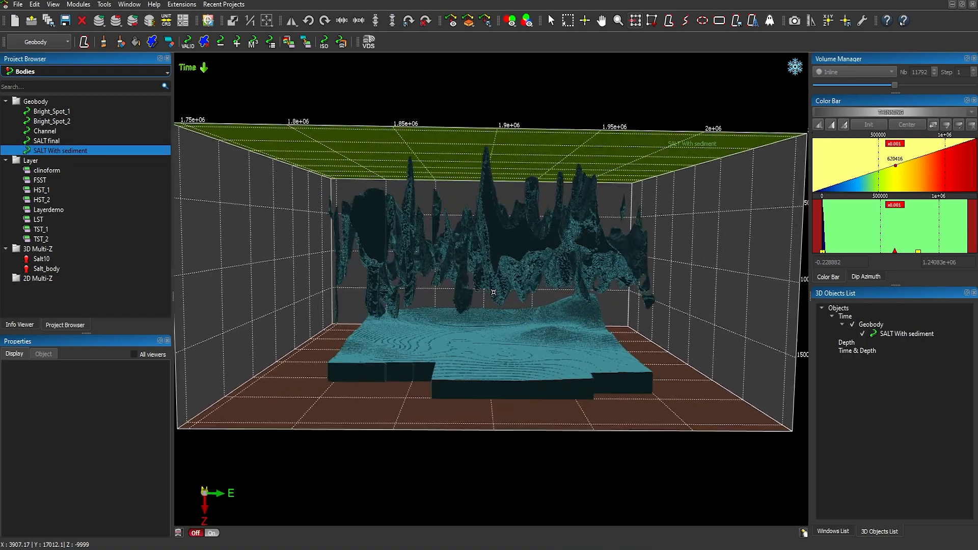
{"action": "scroll", "coordinate": [417, 275], "scroll_direction": "up", "scroll_amount": 3}
{"action": "mouse_move", "coordinate": [417, 275]}
{"action": "left_mouse_down"}
{"action": "mouse_move", "coordinate": [529, 379]}
{"action": "mouse_move", "coordinate": [432, 274]}
{"action": "left_mouse_up"}
{"action": "left_click_drag", "start_coordinate": [489, 327], "coordinate": [478, 292]}
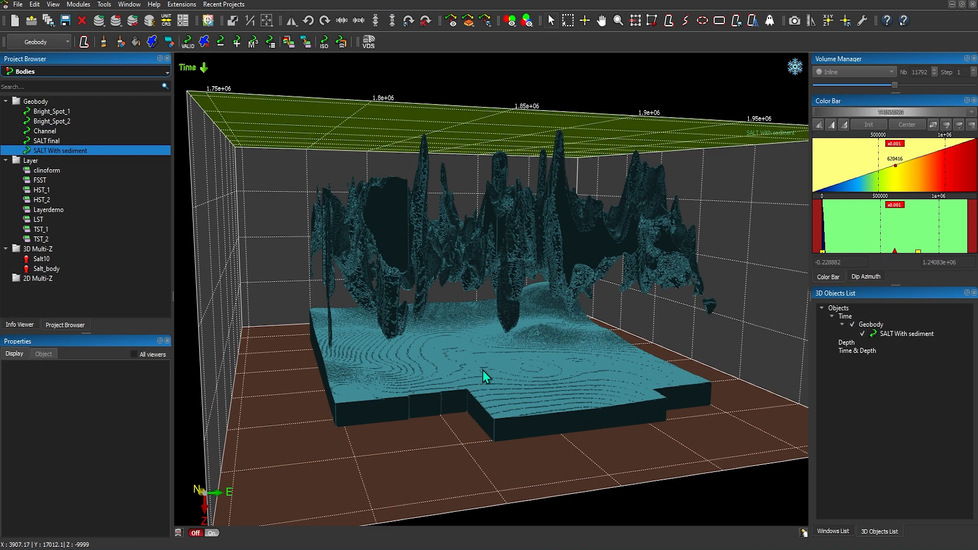
- Split the SALT With sediment geobody into separate bodies, lowering the maximum filter size to 528928 to exclude the large basal layer
{"action": "left_click", "coordinate": [447, 358]}
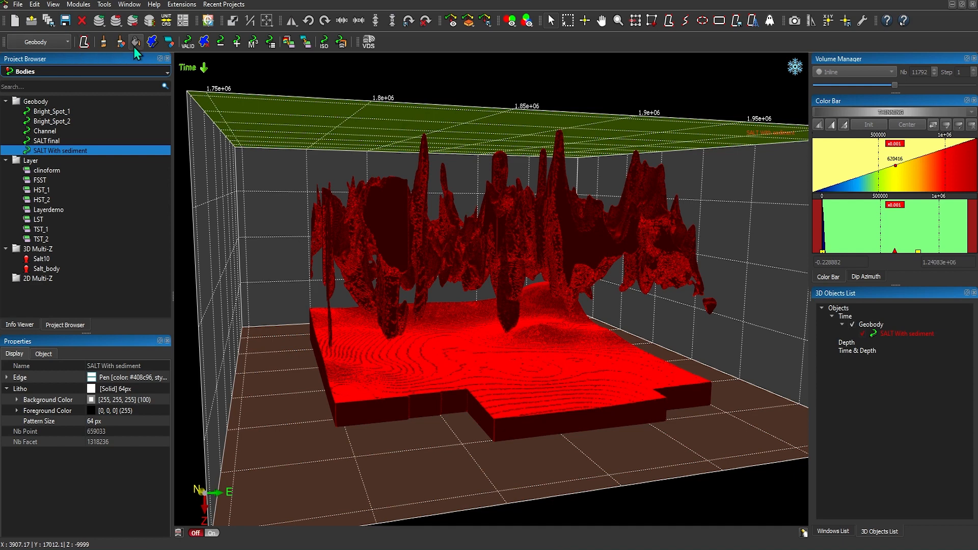
{"action": "left_click", "coordinate": [221, 42]}
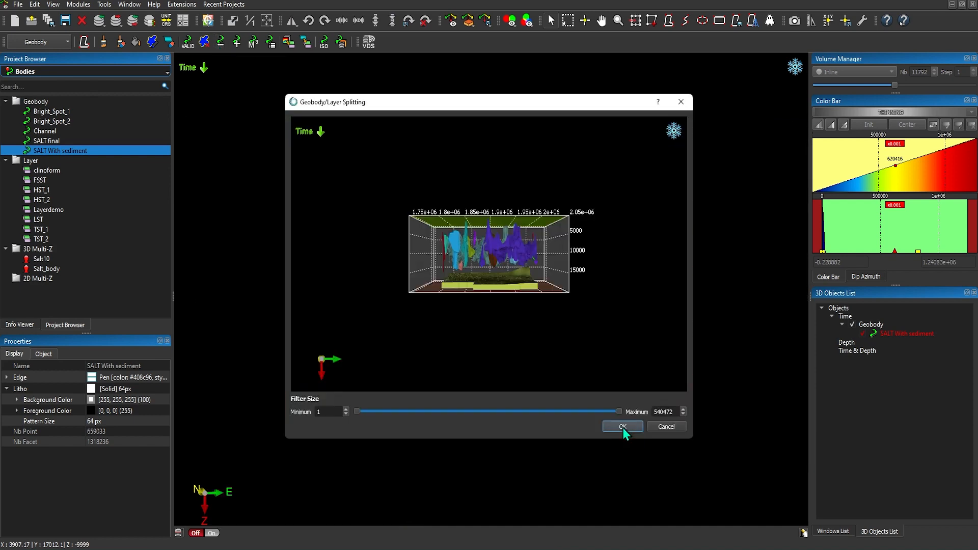
{"action": "mouse_move", "coordinate": [490, 288]}
{"action": "left_mouse_down"}
{"action": "mouse_move", "coordinate": [537, 334]}
{"action": "mouse_move", "coordinate": [483, 263]}
{"action": "mouse_move", "coordinate": [488, 276]}
{"action": "left_mouse_up"}
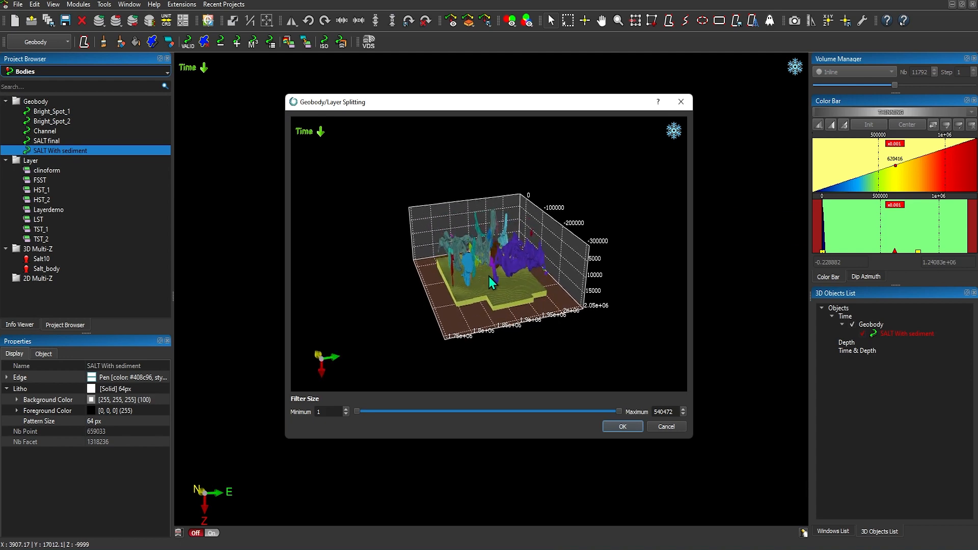
{"action": "scroll", "coordinate": [508, 301], "scroll_direction": "up", "scroll_amount": 5}
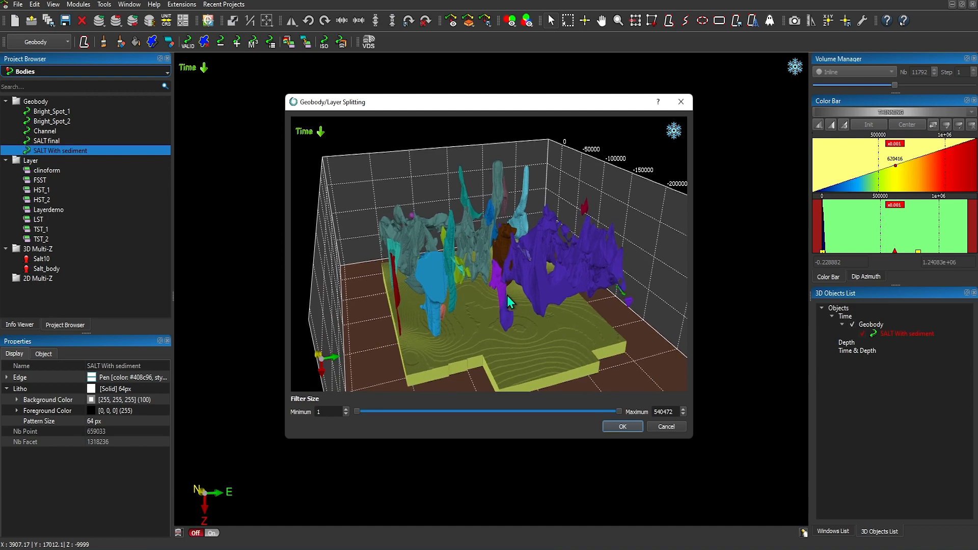
{"action": "left_click_drag", "start_coordinate": [488, 264], "coordinate": [549, 296]}
{"action": "mouse_move", "coordinate": [417, 259]}
{"action": "left_mouse_down"}
{"action": "mouse_move", "coordinate": [460, 262]}
{"action": "mouse_move", "coordinate": [447, 277]}
{"action": "mouse_move", "coordinate": [414, 251]}
{"action": "left_mouse_up"}
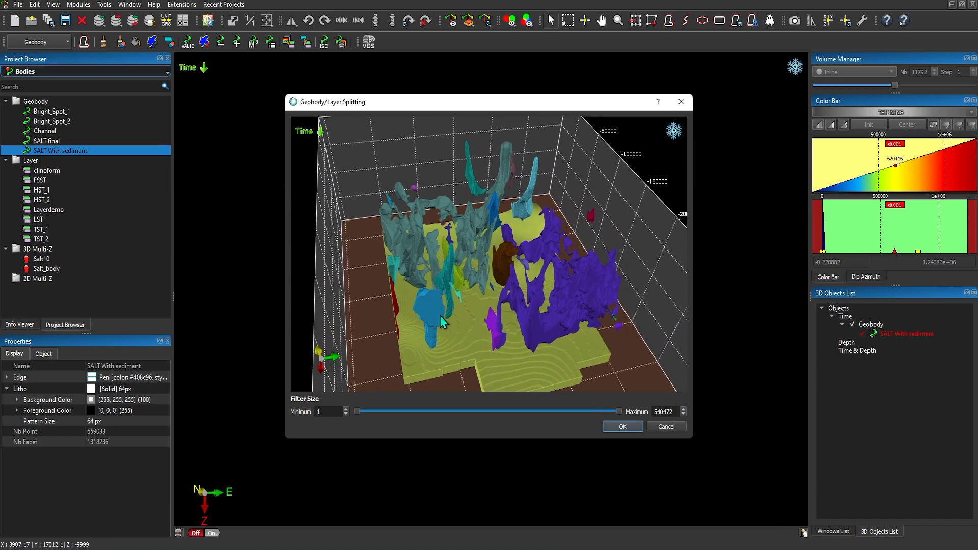
{"action": "left_click_drag", "start_coordinate": [481, 310], "coordinate": [438, 261]}
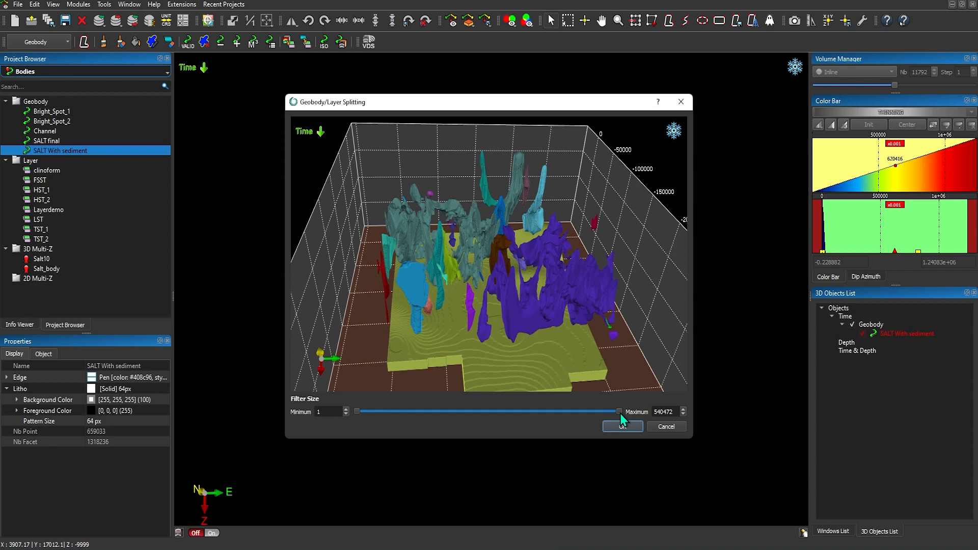
{"action": "left_click_drag", "start_coordinate": [619, 411], "coordinate": [613, 412]}
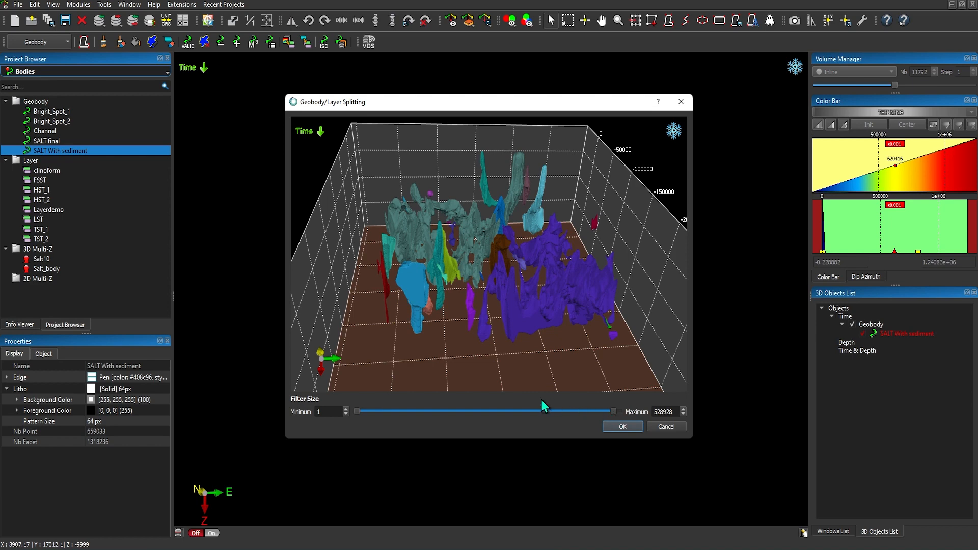
{"action": "left_click", "coordinate": [620, 426]}
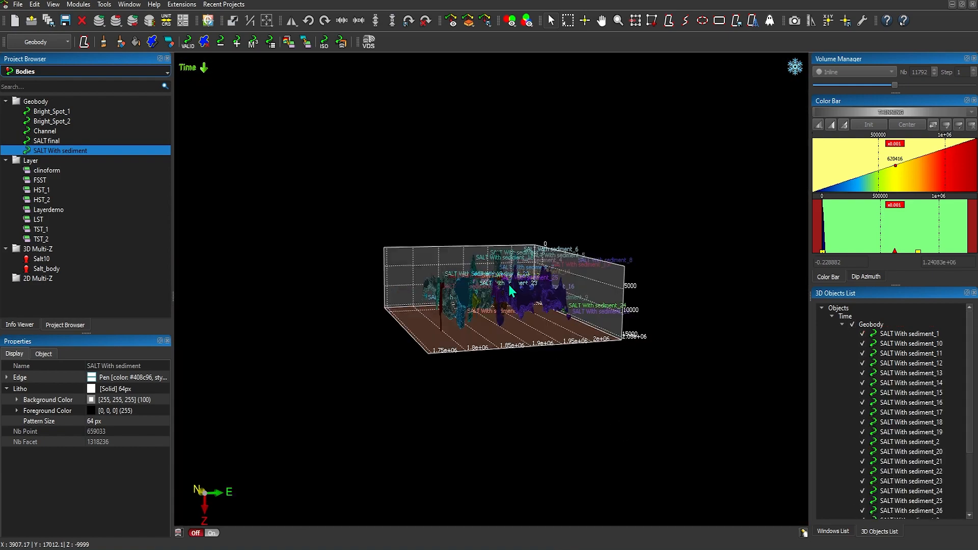
- Examine the split salt bodies in 3D from above, selecting the large purple body and the blue body individually
{"action": "left_click_drag", "start_coordinate": [508, 293], "coordinate": [489, 379]}
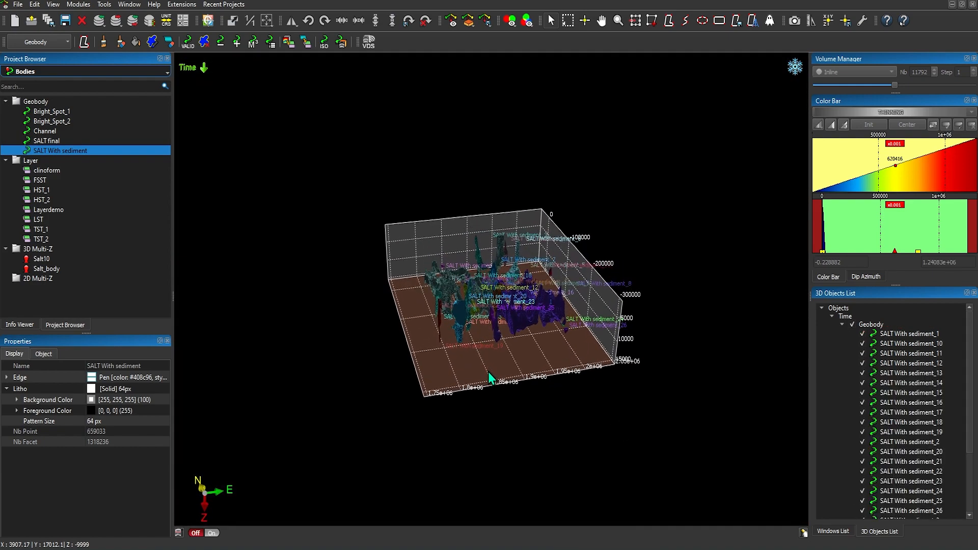
{"action": "scroll", "coordinate": [524, 379], "scroll_direction": "up", "scroll_amount": 5}
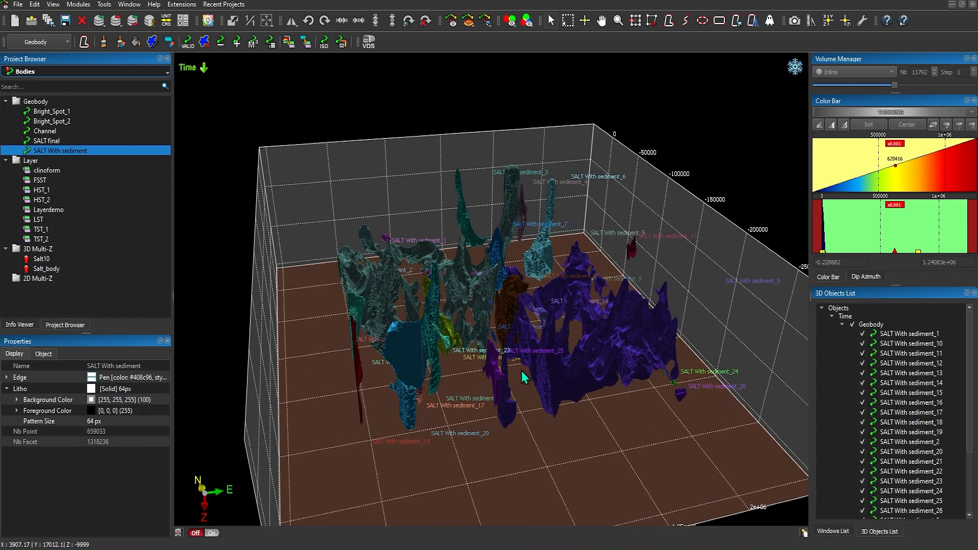
{"action": "left_click_drag", "start_coordinate": [559, 366], "coordinate": [492, 413]}
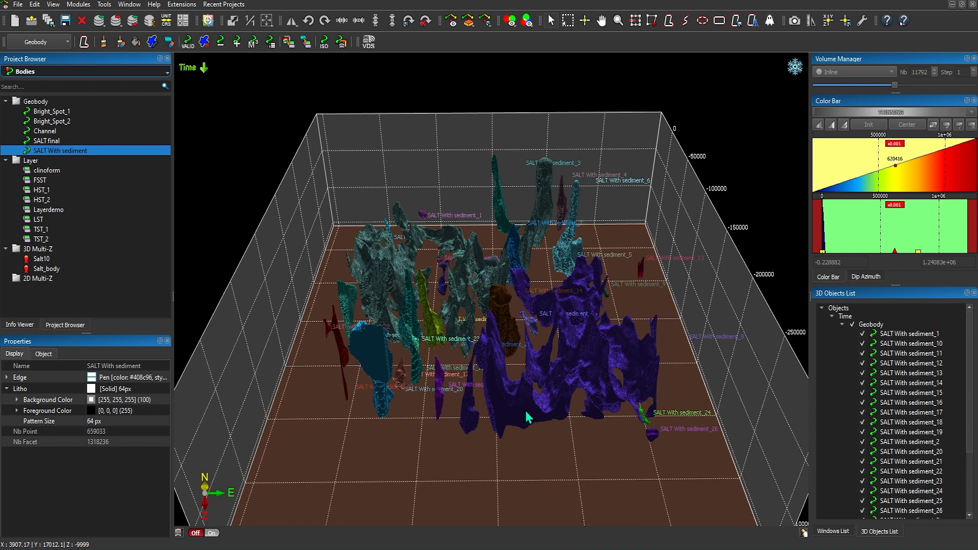
{"action": "mouse_move", "coordinate": [525, 408]}
{"action": "left_mouse_down"}
{"action": "mouse_move", "coordinate": [533, 383]}
{"action": "mouse_move", "coordinate": [509, 415]}
{"action": "left_mouse_up"}
{"action": "left_click", "coordinate": [508, 415]}
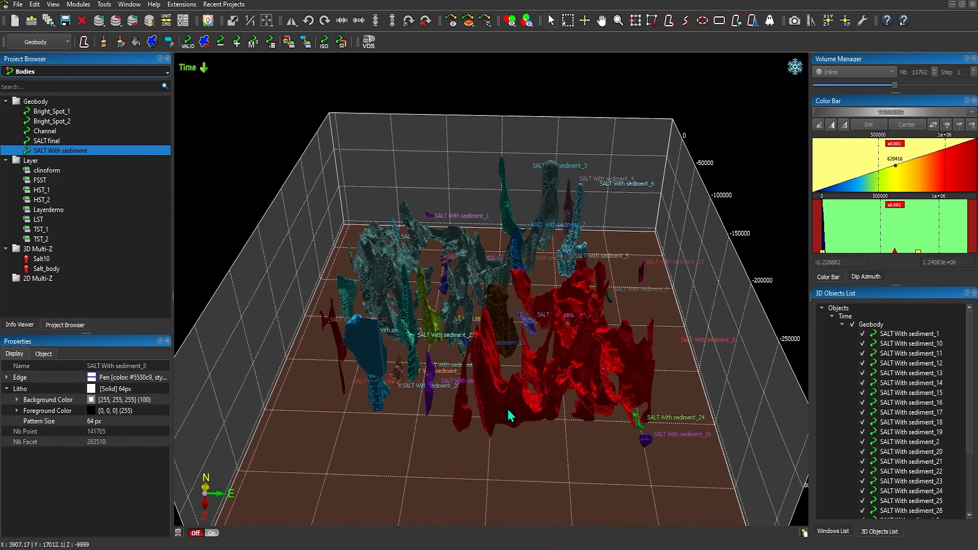
{"action": "left_click_drag", "start_coordinate": [580, 334], "coordinate": [550, 361]}
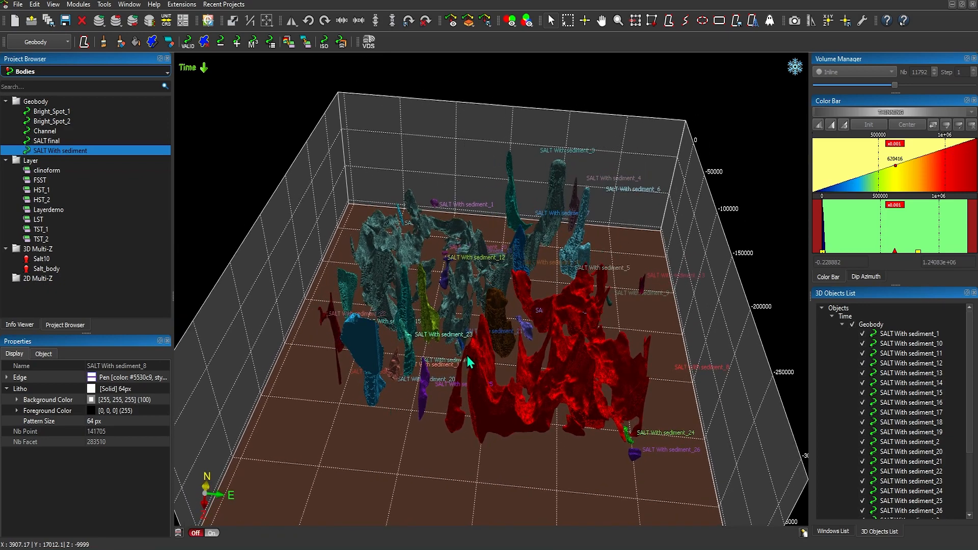
{"action": "left_click_drag", "start_coordinate": [527, 372], "coordinate": [445, 352]}
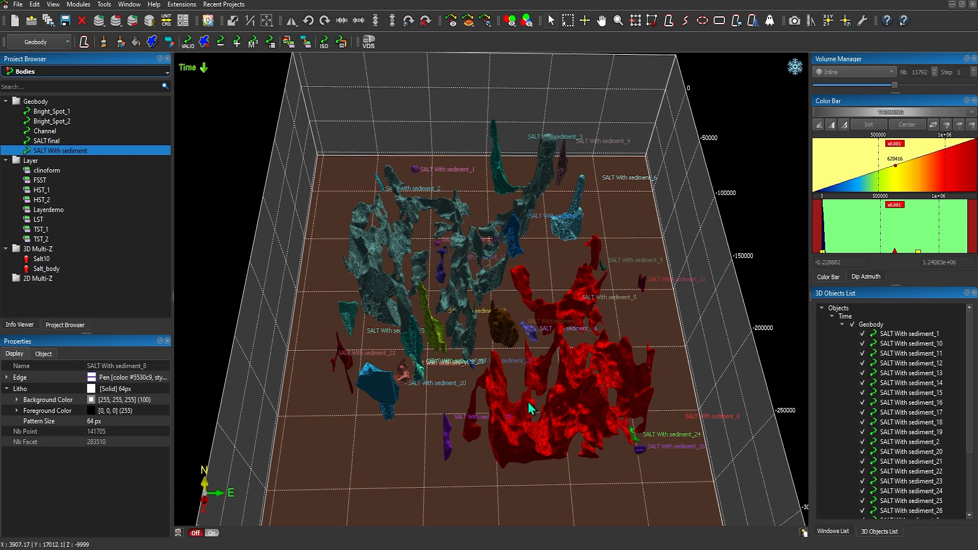
{"action": "left_click", "coordinate": [386, 390]}
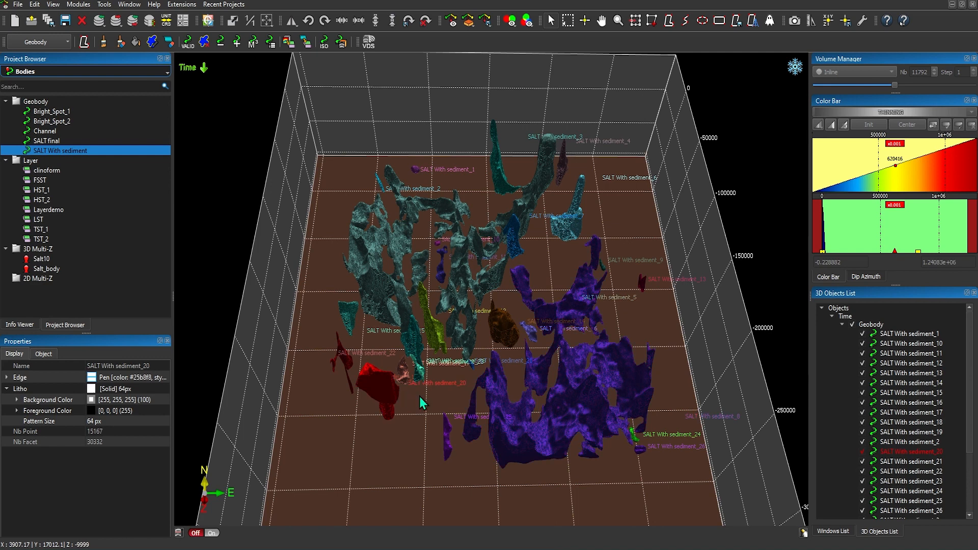
- Select all the split SALT With sediment bodies and merge them into a single geobody, viewed obliquely in 3D
{"action": "key", "text": "ctrl+a"}
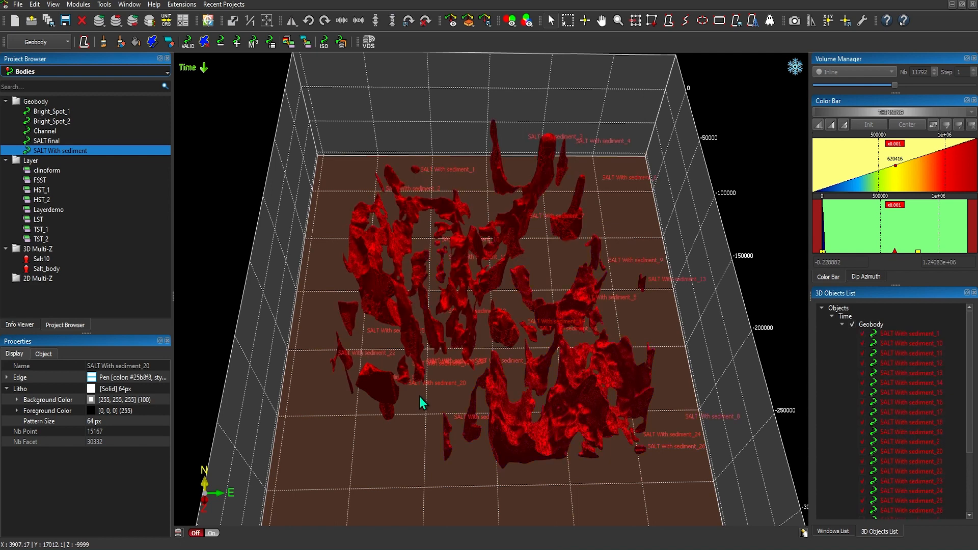
{"action": "left_click", "coordinate": [238, 46]}
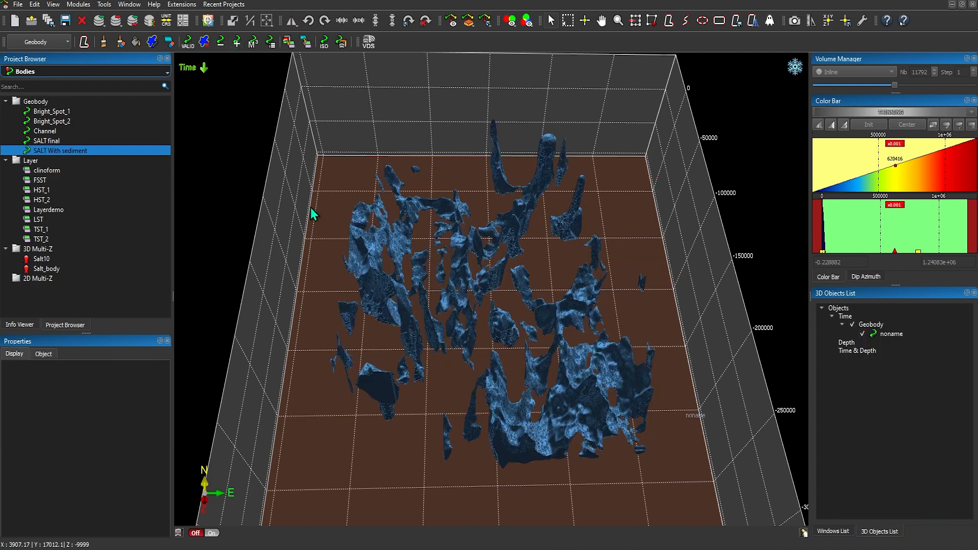
{"action": "left_click_drag", "start_coordinate": [432, 338], "coordinate": [387, 236]}
{"action": "left_click_drag", "start_coordinate": [456, 424], "coordinate": [420, 358]}
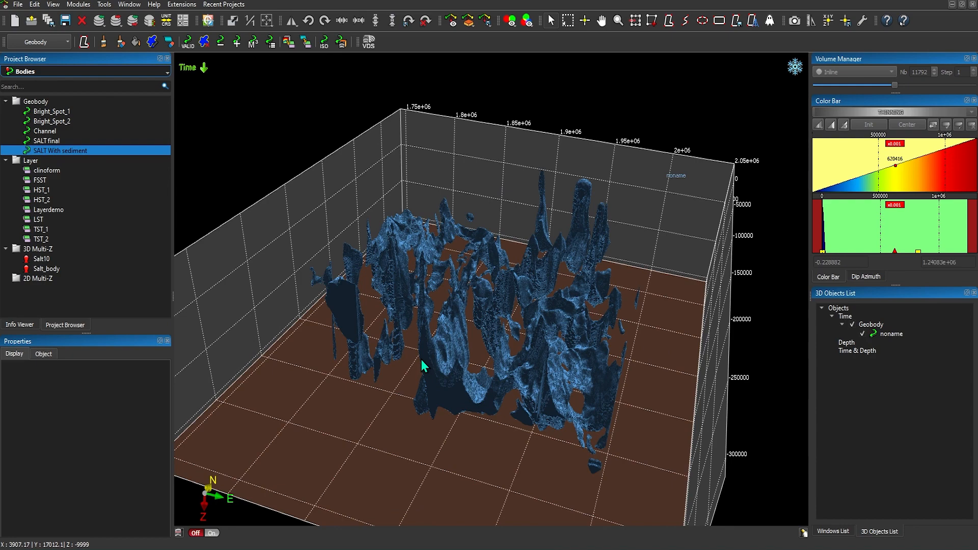
{"action": "mouse_move", "coordinate": [441, 363]}
{"action": "left_mouse_down"}
{"action": "mouse_move", "coordinate": [442, 346]}
{"action": "mouse_move", "coordinate": [456, 371]}
{"action": "left_mouse_up"}
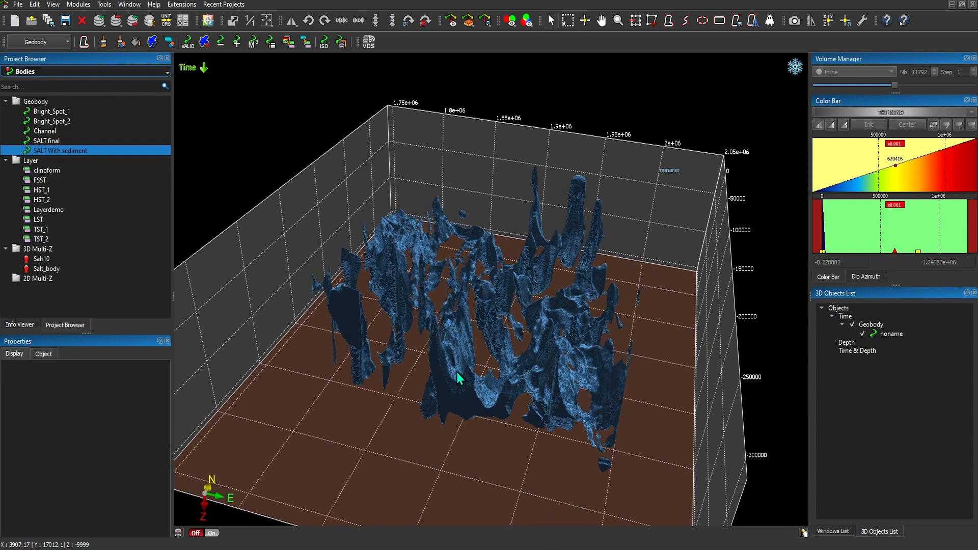
{"action": "left_click", "coordinate": [456, 372]}
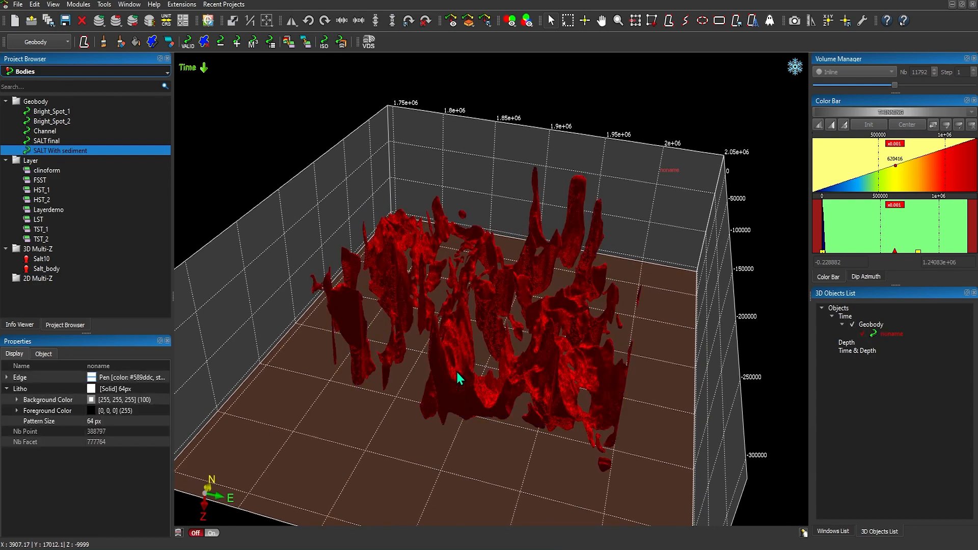
{"action": "left_click", "coordinate": [65, 21]}
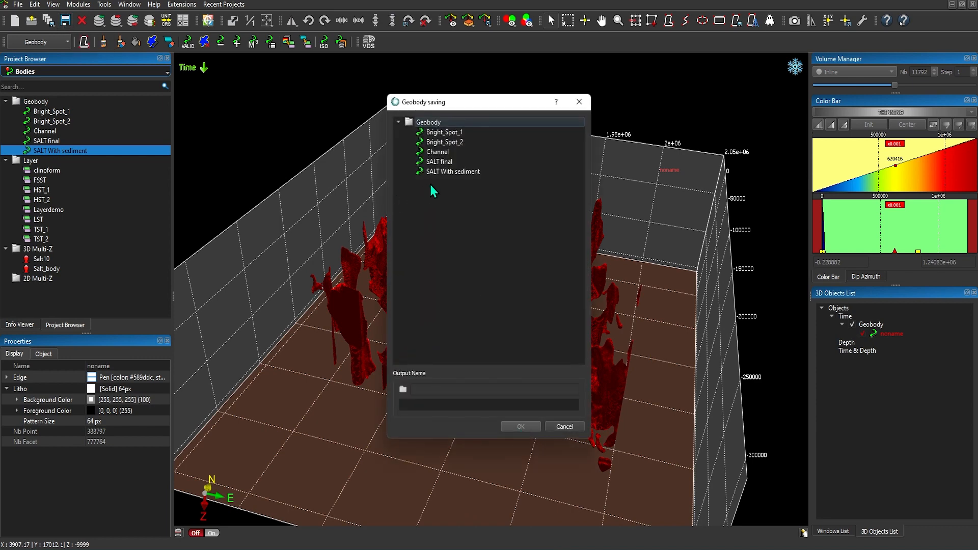
{"action": "left_click", "coordinate": [431, 173]}
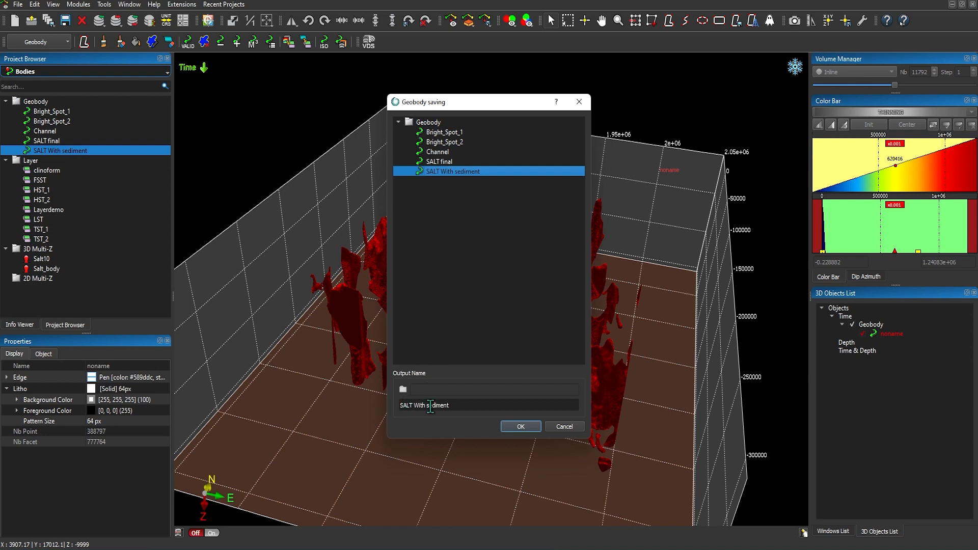
{"action": "left_click", "coordinate": [435, 164]}
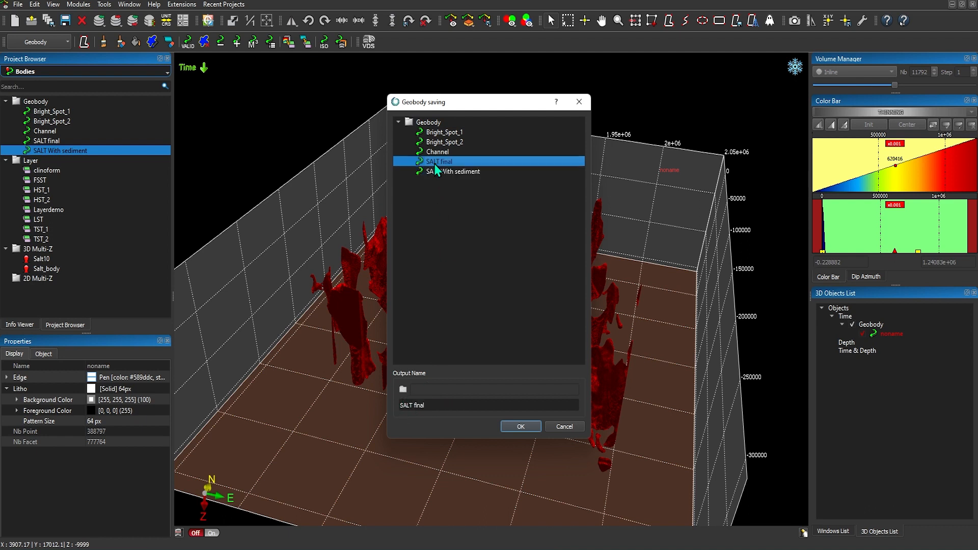
{"action": "left_click", "coordinate": [564, 427]}
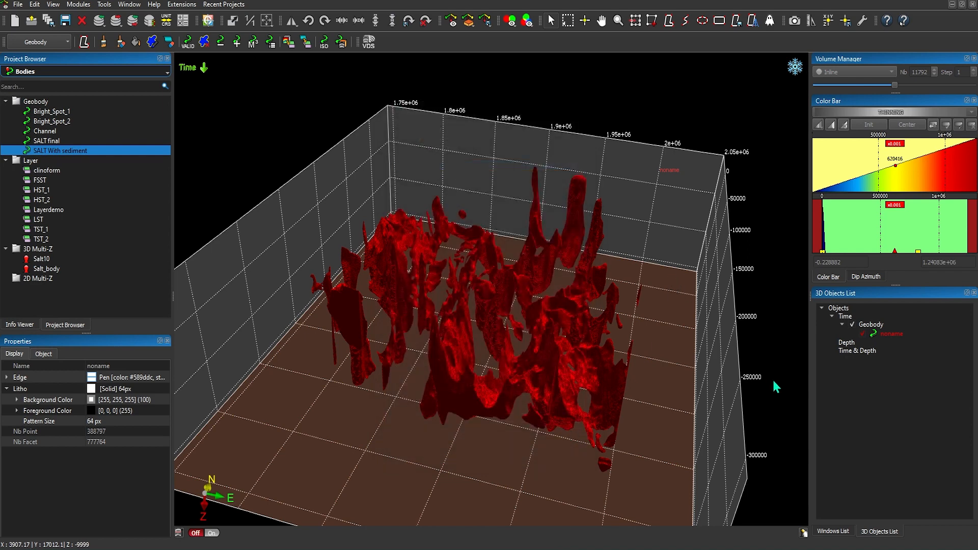
- Remove the merged geobody from the 3D view and display the saved SALT final geobody instead, viewed up close
{"action": "right_click", "coordinate": [864, 327]}
{"action": "left_click", "coordinate": [867, 404]}
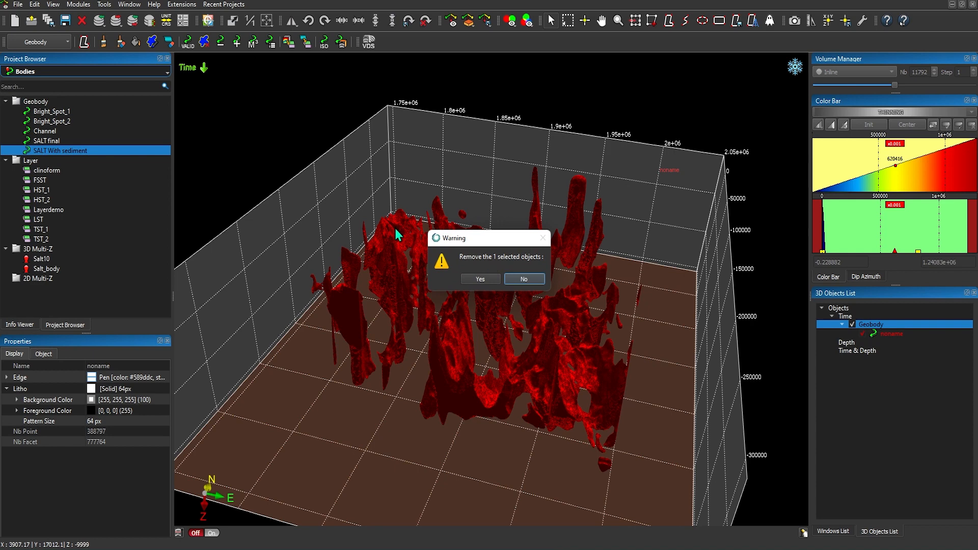
{"action": "left_click", "coordinate": [472, 282]}
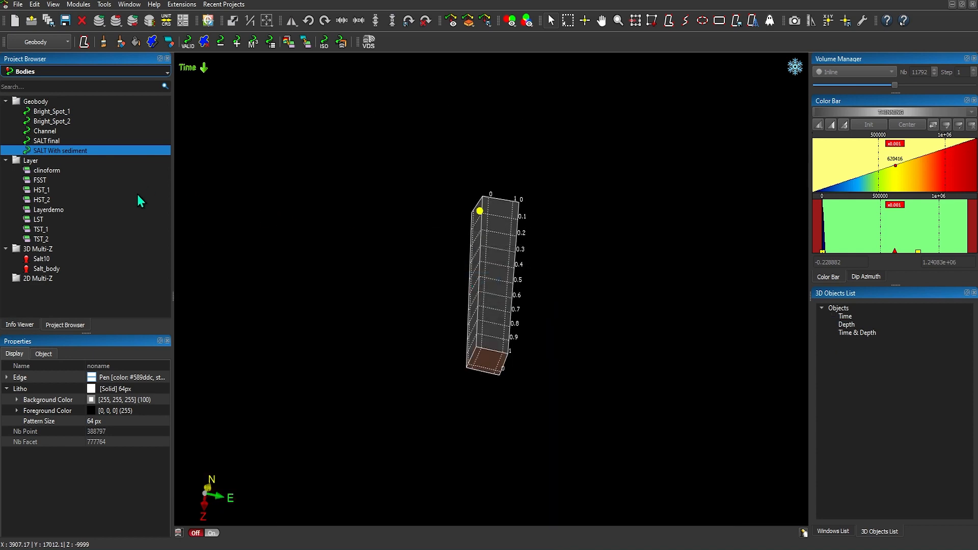
{"action": "left_click_drag", "start_coordinate": [38, 142], "coordinate": [421, 253]}
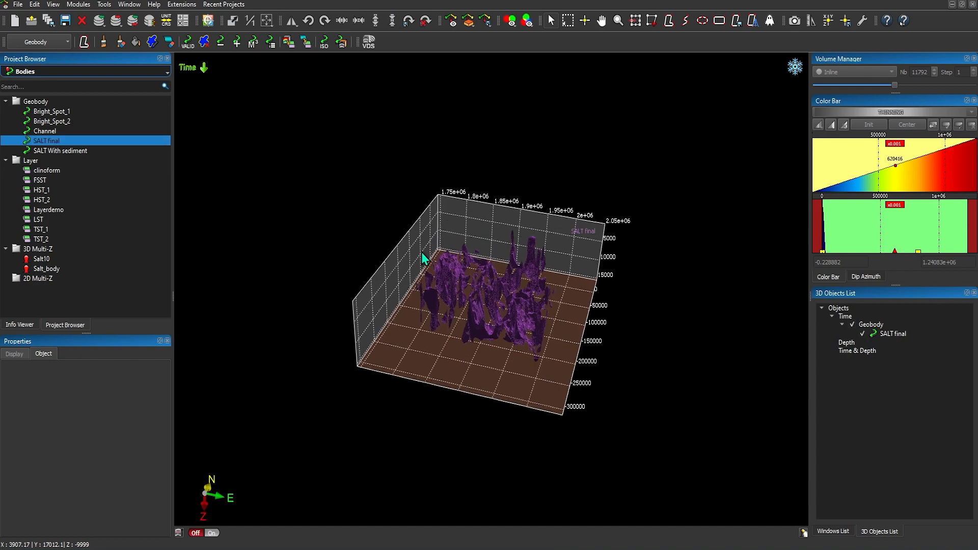
{"action": "scroll", "coordinate": [422, 225], "scroll_direction": "up", "scroll_amount": 5}
{"action": "left_click_drag", "start_coordinate": [454, 302], "coordinate": [401, 240]}
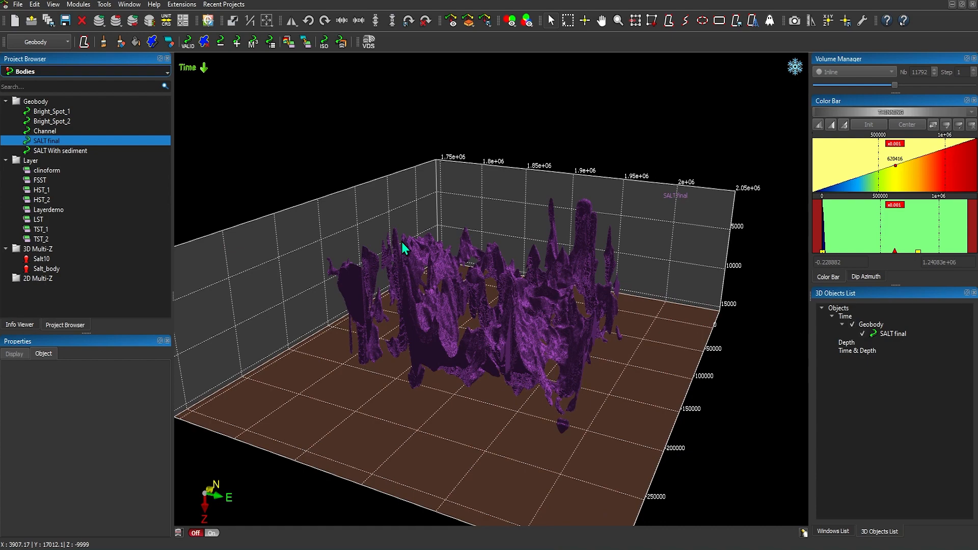
{"action": "left_click_drag", "start_coordinate": [401, 243], "coordinate": [428, 267]}
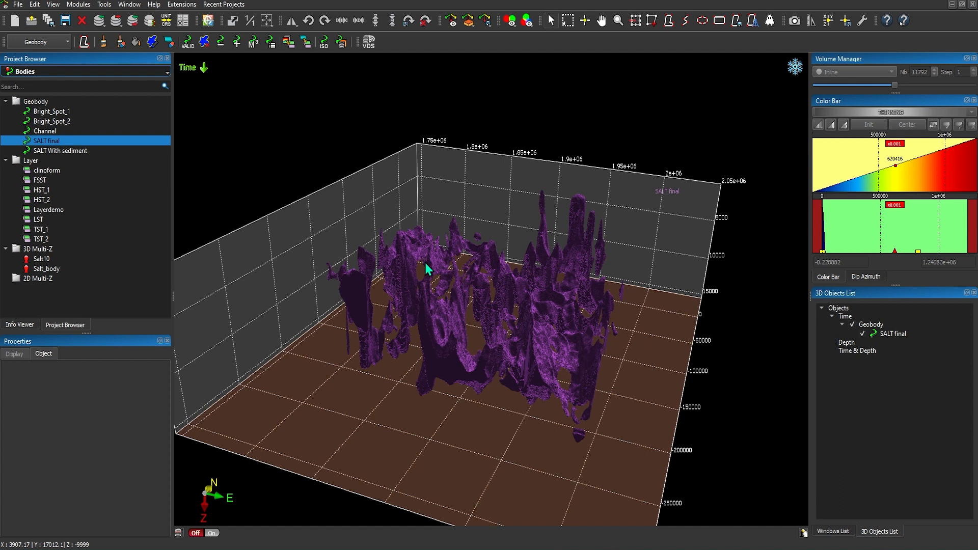
- Clear all objects from the 3D view and display the clinoform layer from the project's bodies
{"action": "right_click", "coordinate": [834, 309]}
{"action": "left_click", "coordinate": [838, 389]}
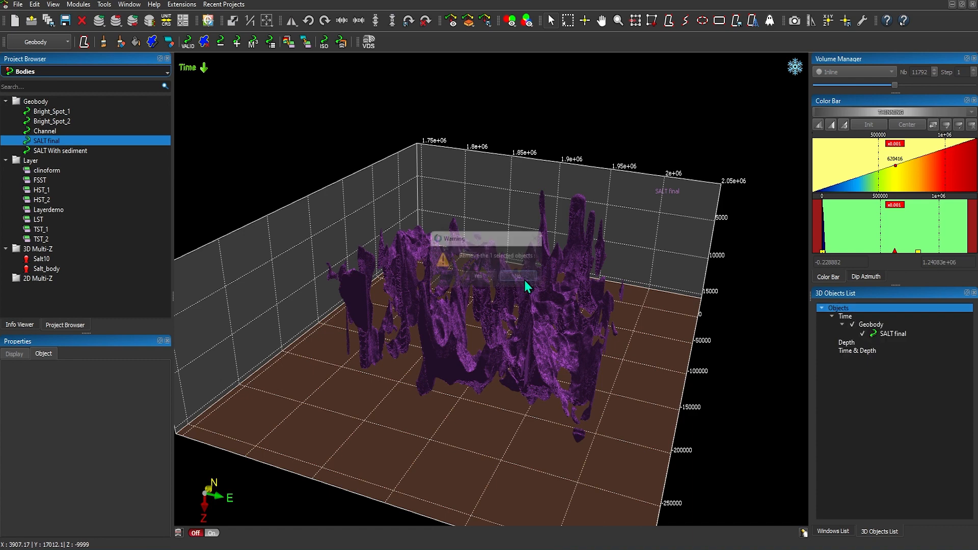
{"action": "left_click", "coordinate": [479, 278]}
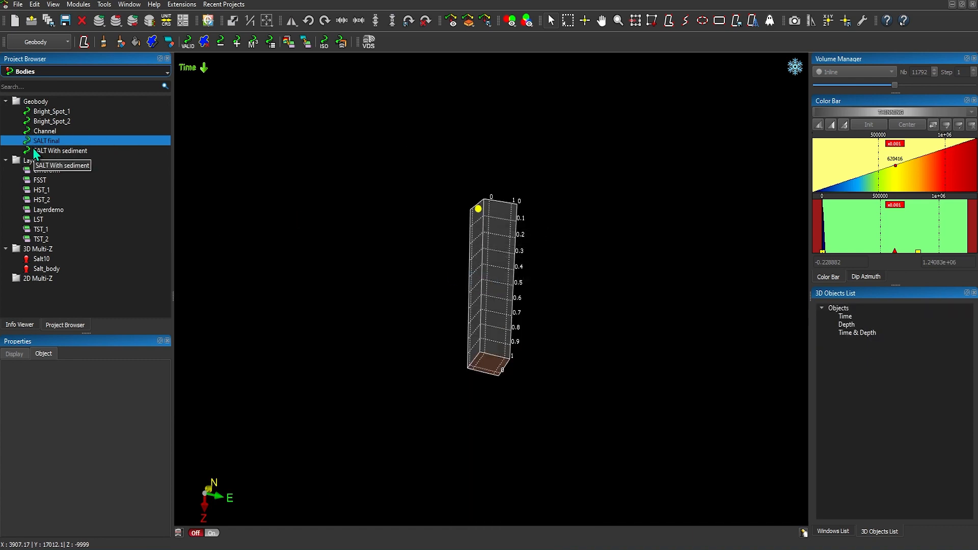
{"action": "left_click_drag", "start_coordinate": [40, 173], "coordinate": [336, 265]}
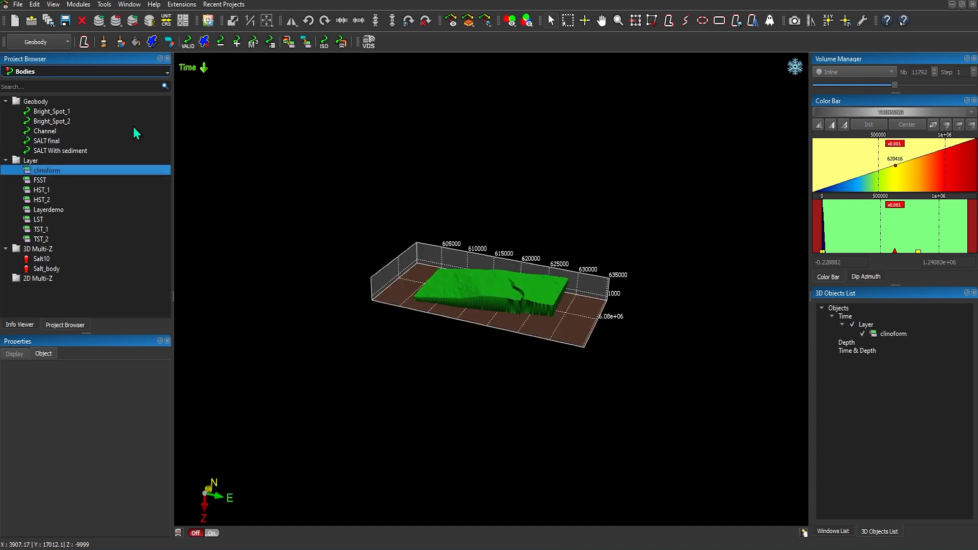
- Add the Seismic volume's inline section to the 3D view and hide the clinoform layer to view the section face-on
{"action": "left_click", "coordinate": [57, 69]}
{"action": "left_click", "coordinate": [60, 83]}
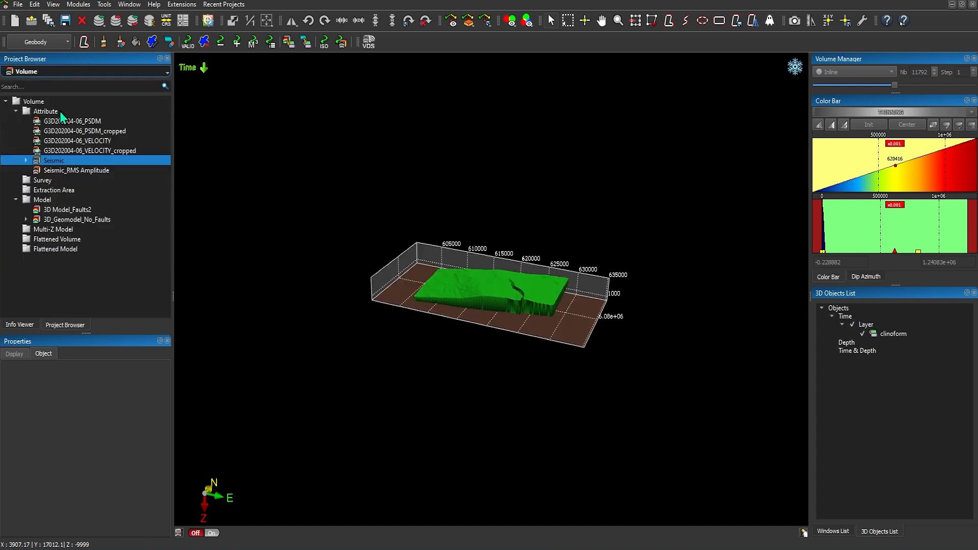
{"action": "left_click_drag", "start_coordinate": [59, 161], "coordinate": [363, 182]}
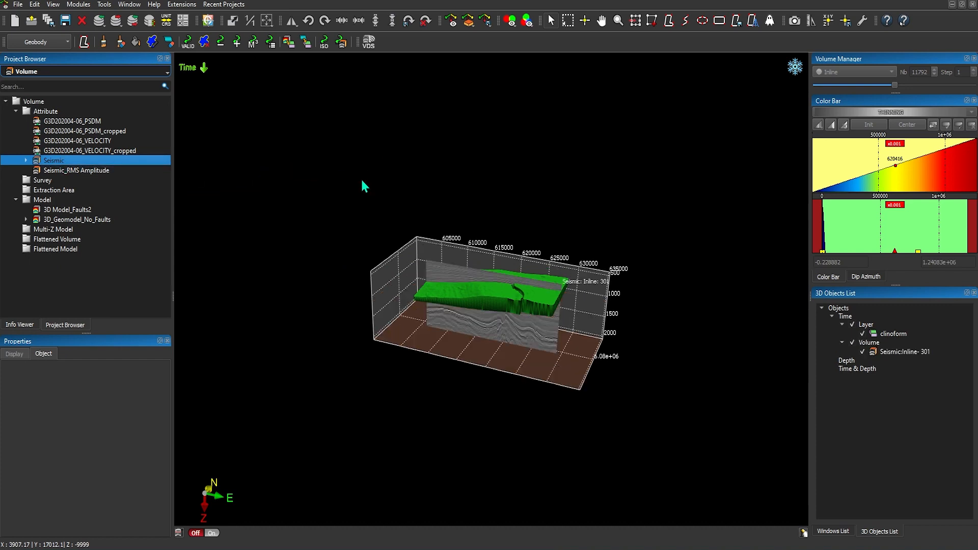
{"action": "left_click", "coordinate": [852, 324]}
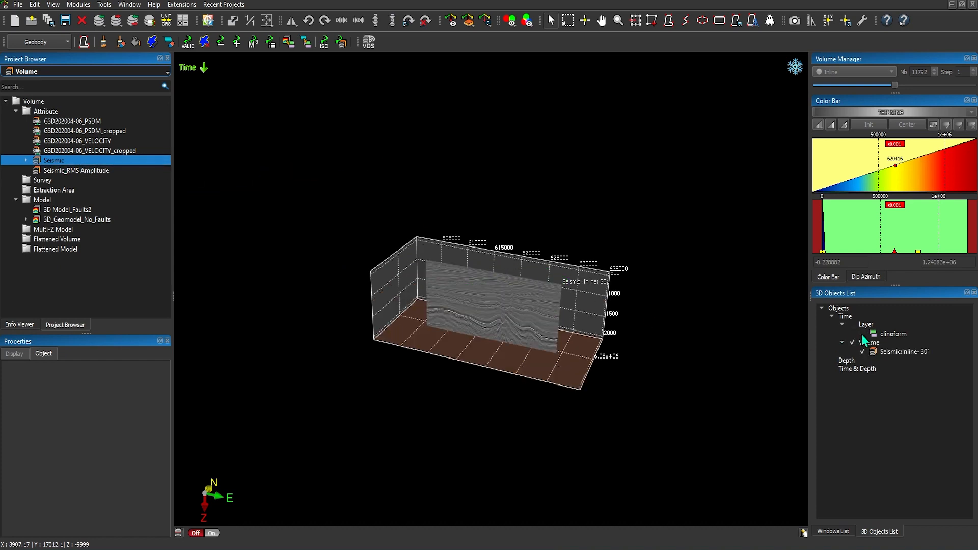
{"action": "scroll", "coordinate": [503, 315], "scroll_direction": "up", "scroll_amount": 5}
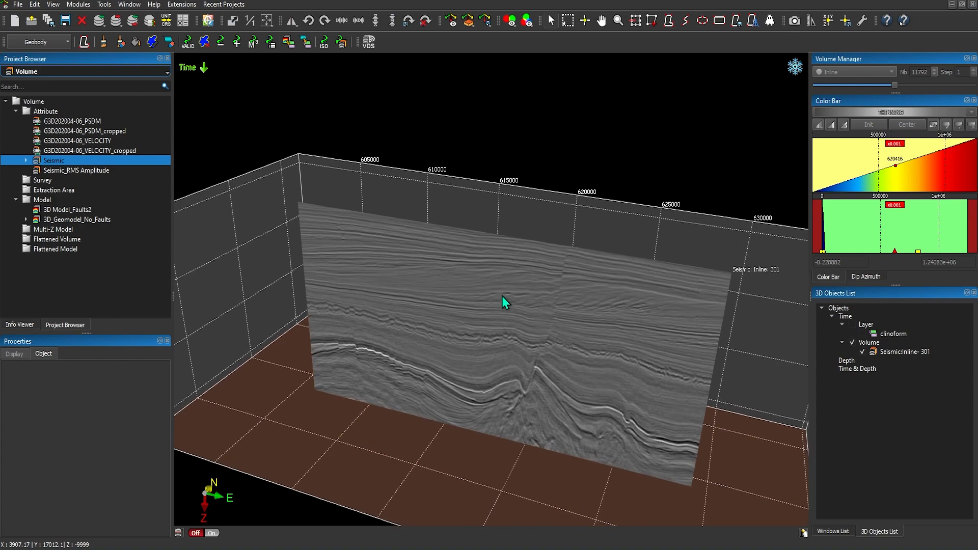
{"action": "left_click_drag", "start_coordinate": [496, 329], "coordinate": [473, 283]}
{"action": "left_click_drag", "start_coordinate": [435, 342], "coordinate": [500, 352]}
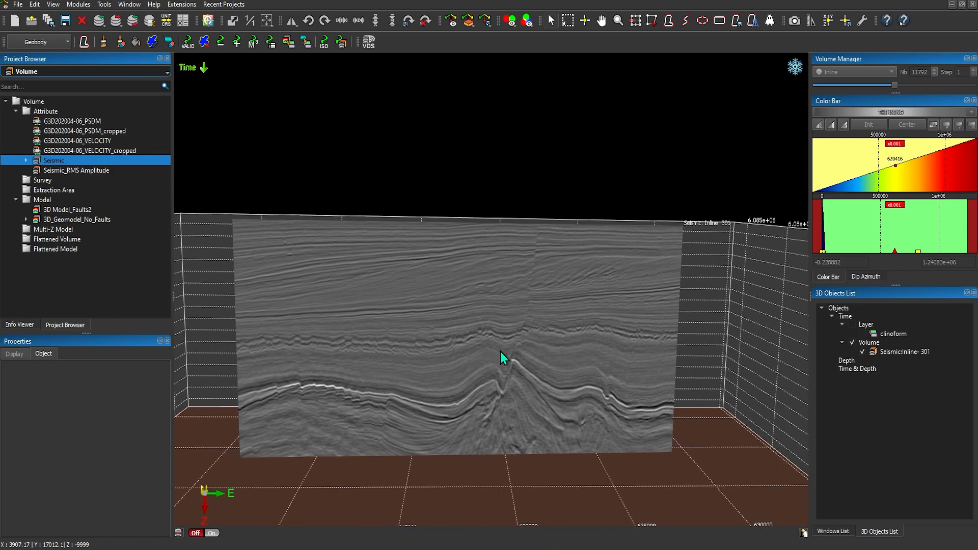
- Show the clinoform layer again together with the seismic inline, viewed obliquely from above
{"action": "left_click", "coordinate": [861, 334]}
{"action": "left_click_drag", "start_coordinate": [483, 286], "coordinate": [526, 348]}
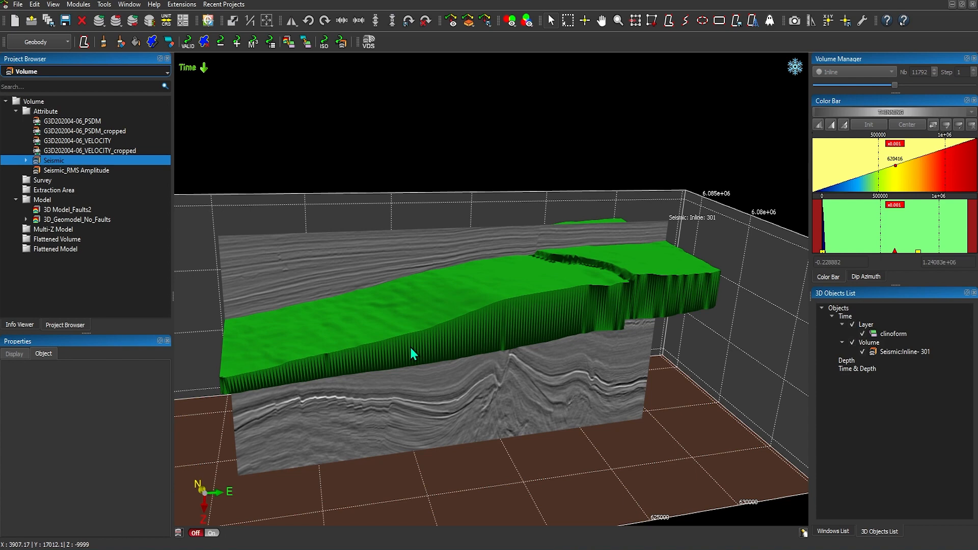
{"action": "left_click_drag", "start_coordinate": [426, 282], "coordinate": [444, 310]}
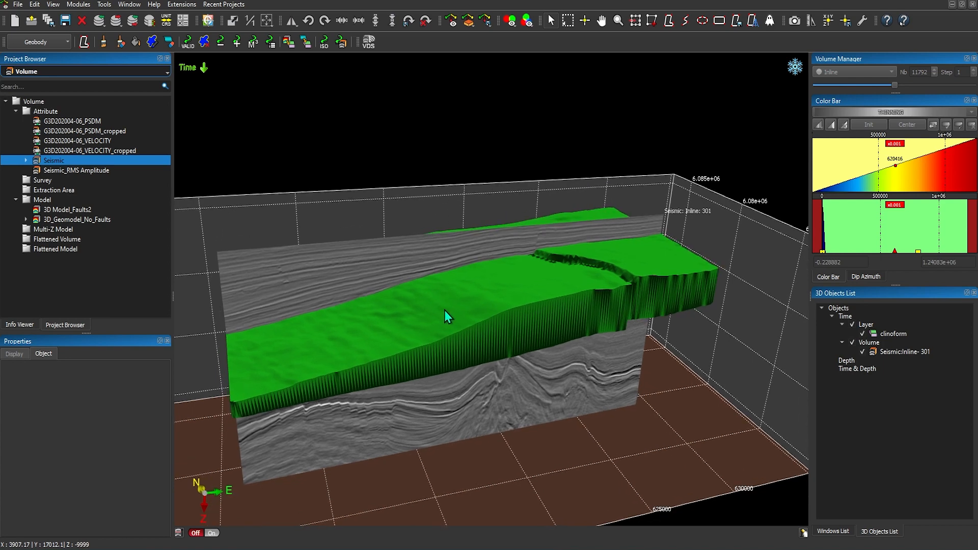
- Compute the isochore of the clinoform layer, snapped on its top with the Seismic survey, and display it in 3D without saving
{"action": "left_click", "coordinate": [324, 46]}
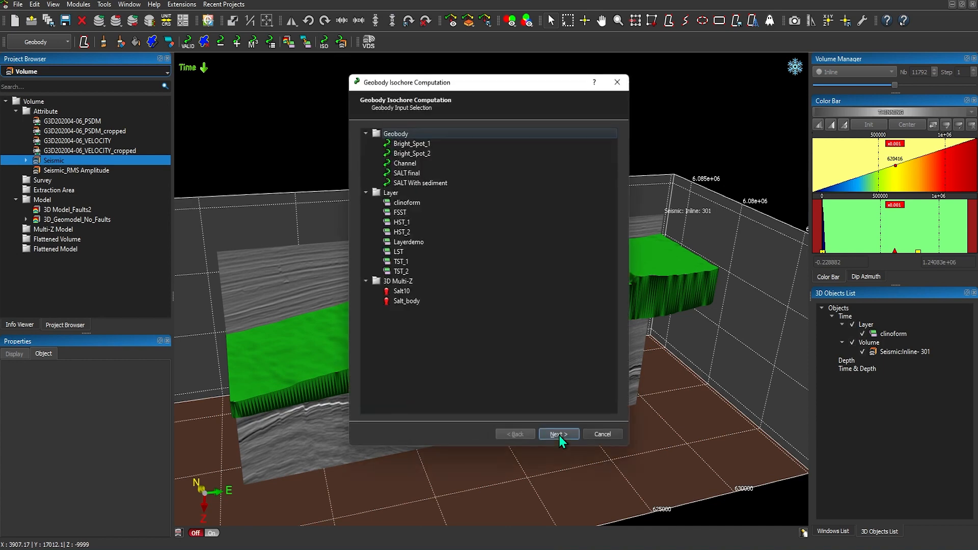
{"action": "left_click", "coordinate": [392, 203]}
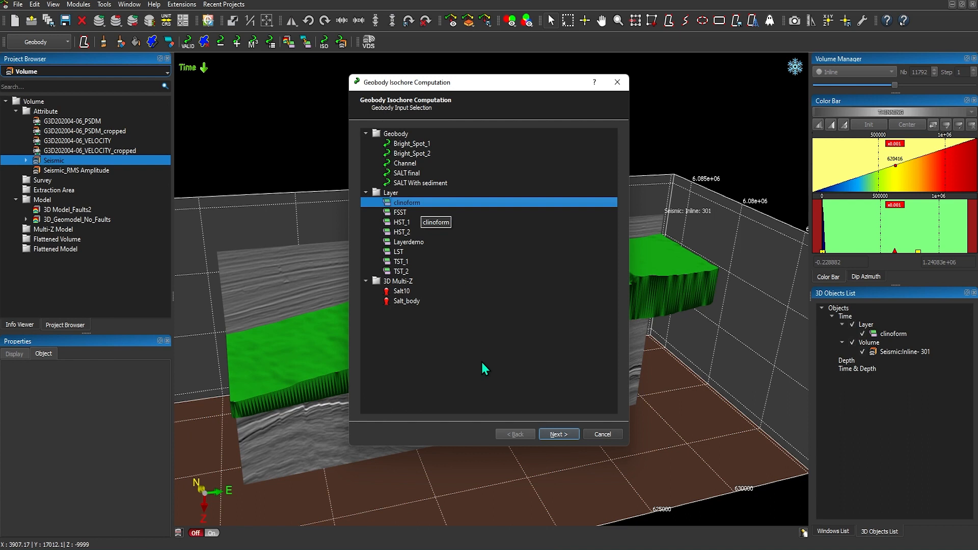
{"action": "left_click", "coordinate": [557, 433]}
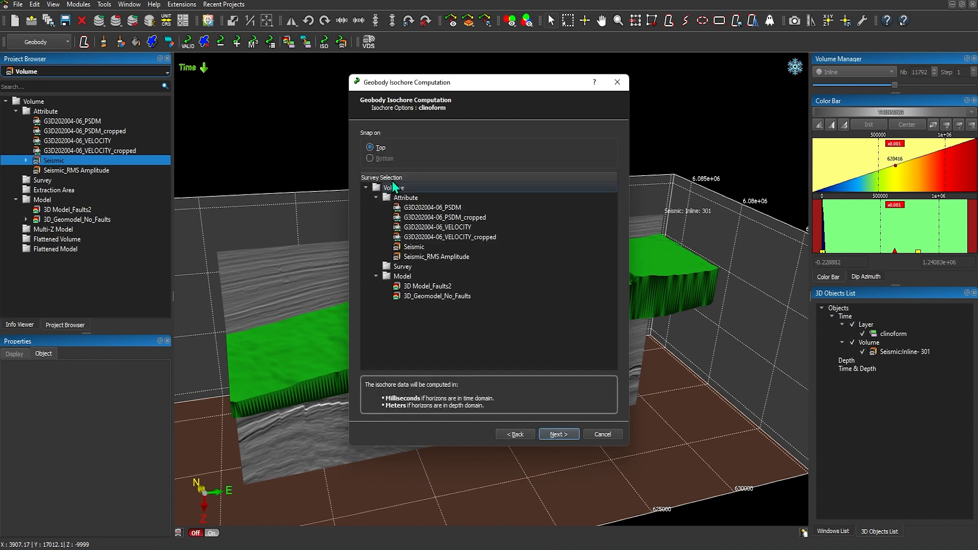
{"action": "left_click", "coordinate": [371, 148]}
{"action": "left_click", "coordinate": [414, 248]}
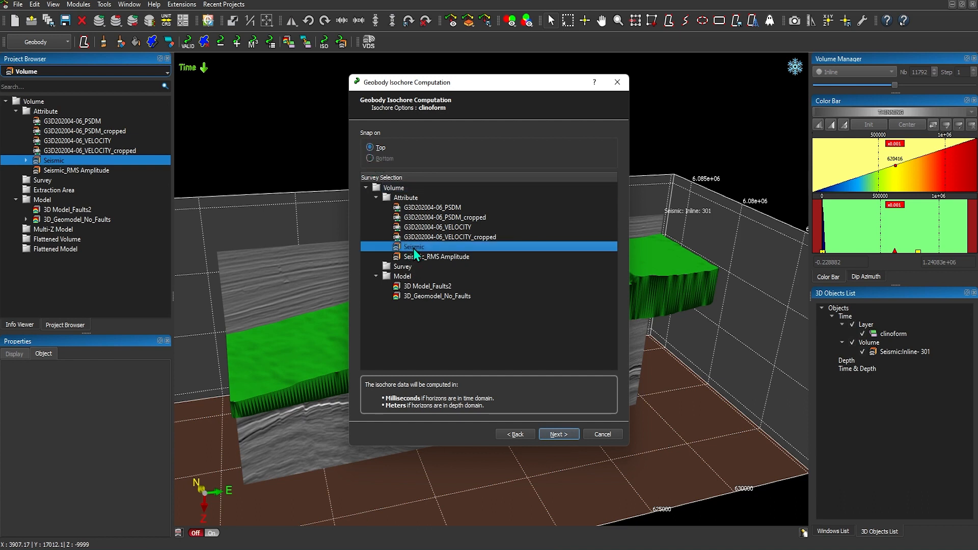
{"action": "left_click", "coordinate": [558, 435]}
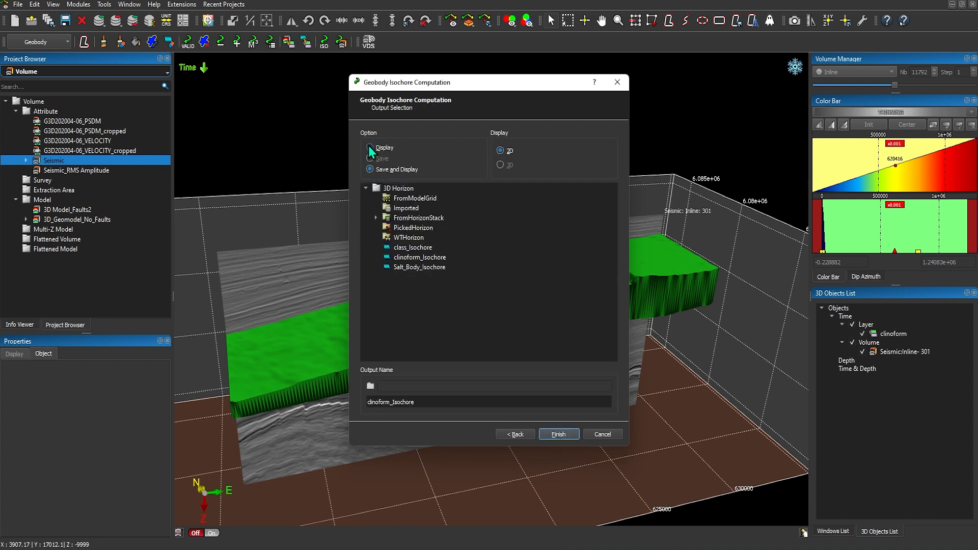
{"action": "left_click", "coordinate": [369, 147]}
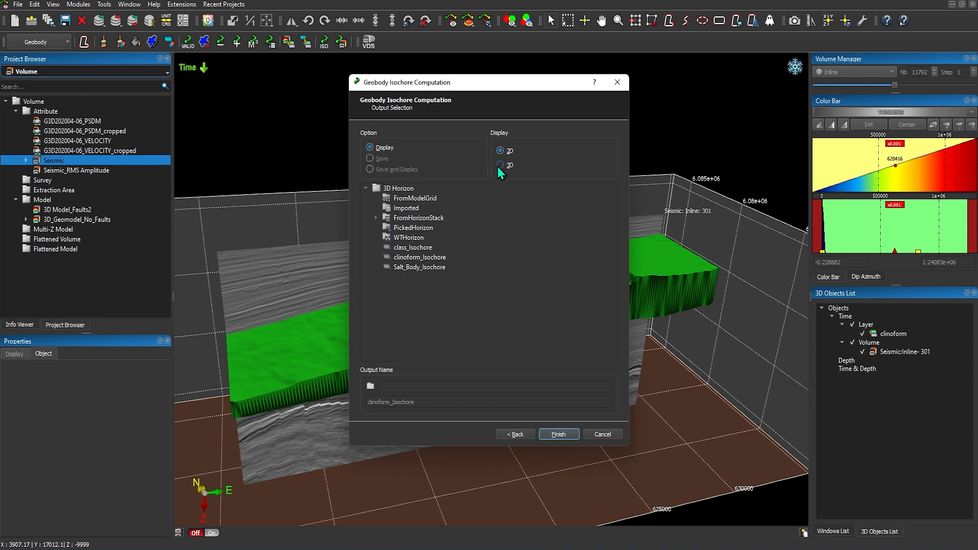
{"action": "left_click", "coordinate": [552, 434]}
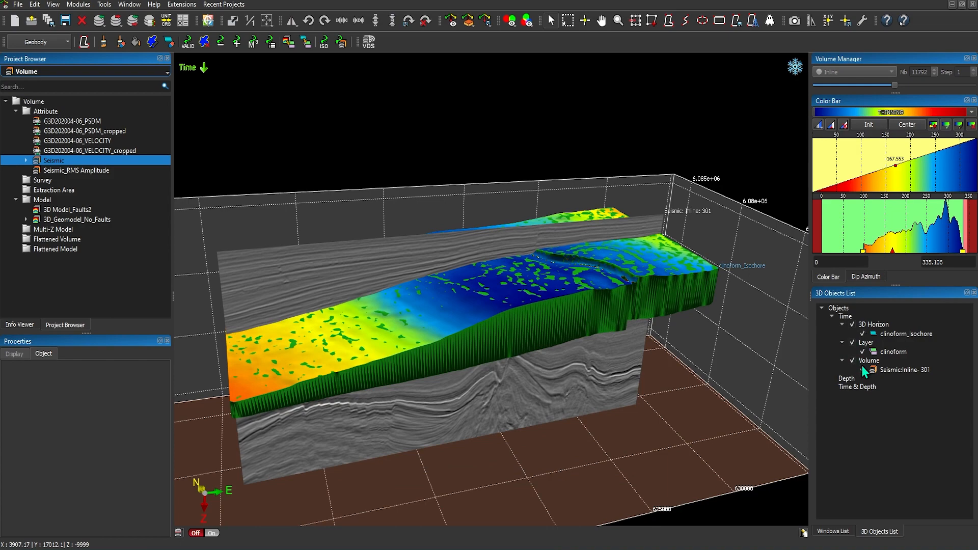
- Hide the clinoform layer and examine the clinoform_Isochore map with the seismic inline from several angles
{"action": "left_click", "coordinate": [861, 352]}
{"action": "left_click_drag", "start_coordinate": [447, 306], "coordinate": [435, 373]}
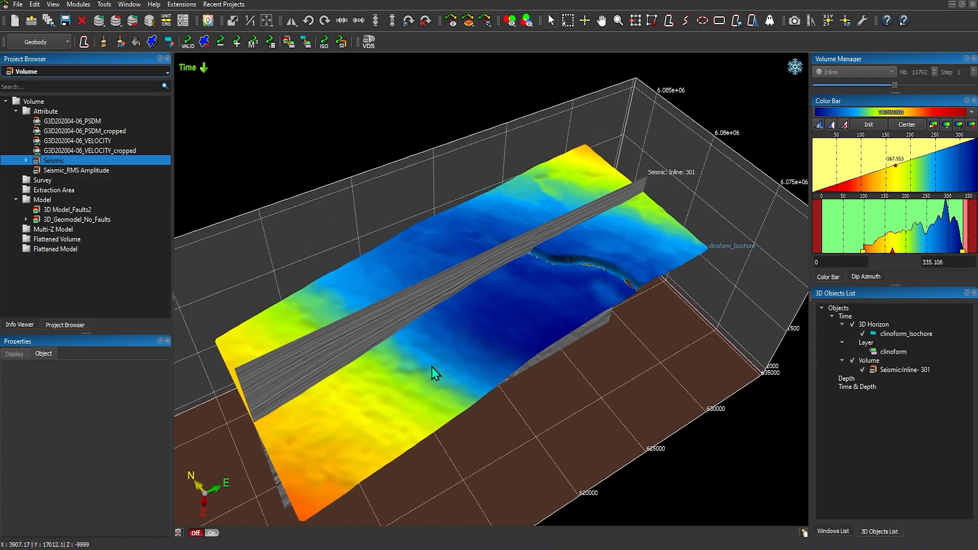
{"action": "left_click_drag", "start_coordinate": [485, 351], "coordinate": [486, 337]}
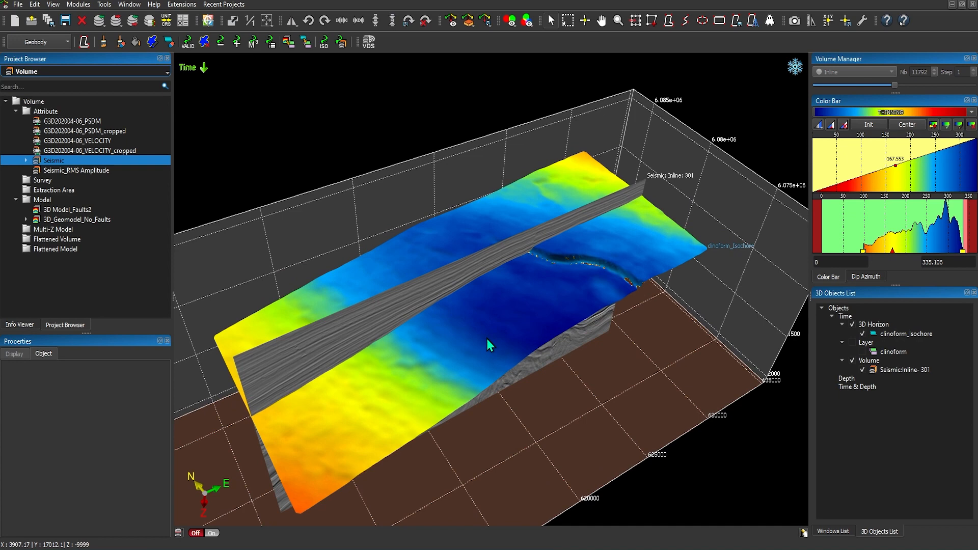
{"action": "left_click_drag", "start_coordinate": [486, 337], "coordinate": [472, 296]}
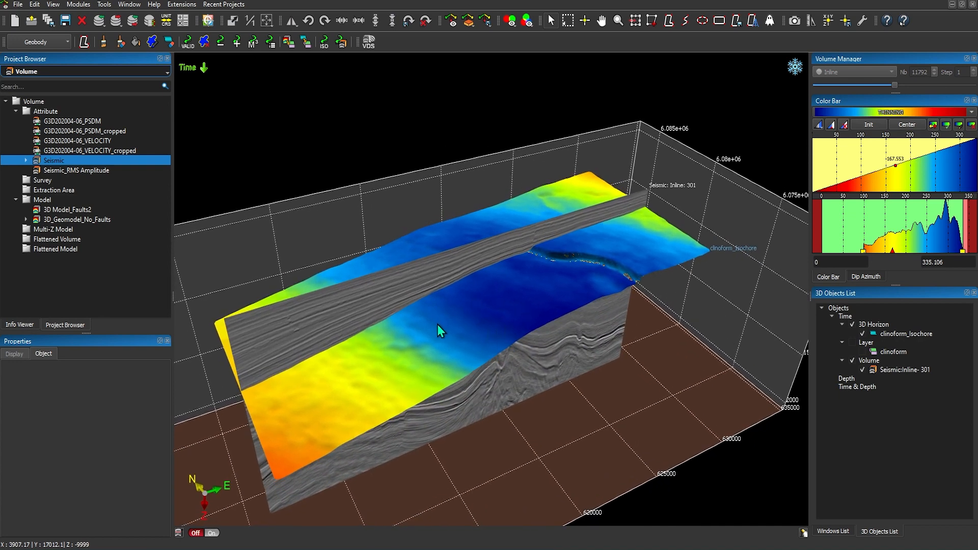
{"action": "left_click_drag", "start_coordinate": [516, 300], "coordinate": [533, 294]}
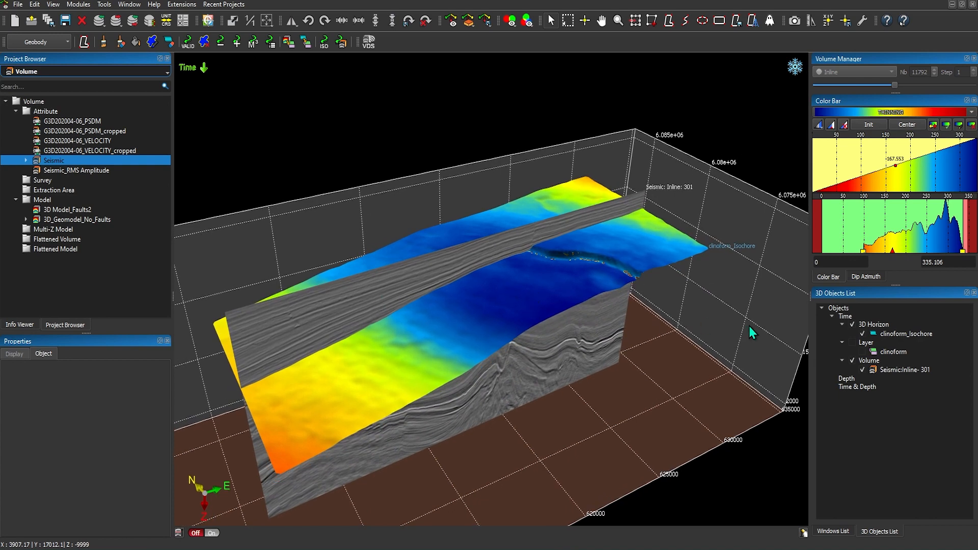
- Hide the clinoform_Isochore map, show the clinoform layer again with the seismic inline, and select the layer in the 3D view
{"action": "left_click", "coordinate": [862, 334]}
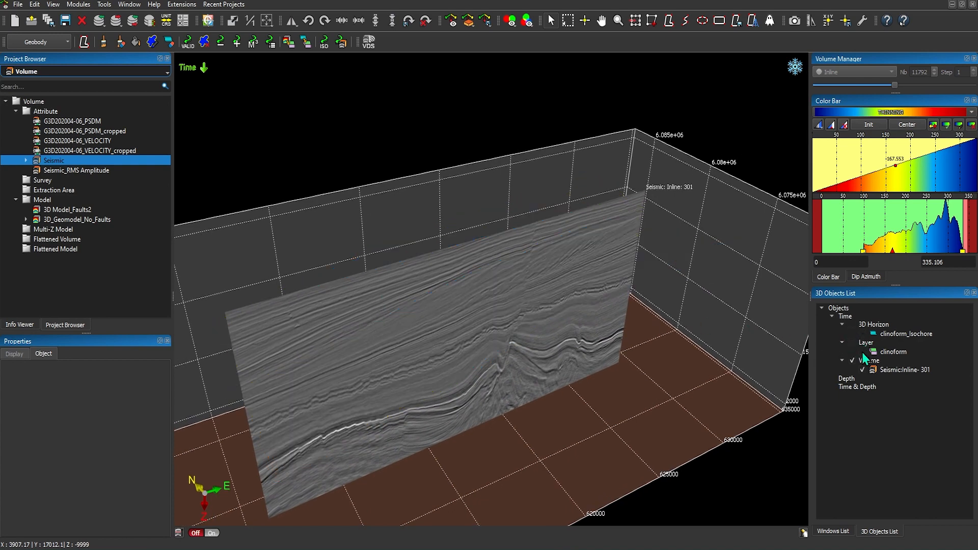
{"action": "left_click", "coordinate": [863, 352]}
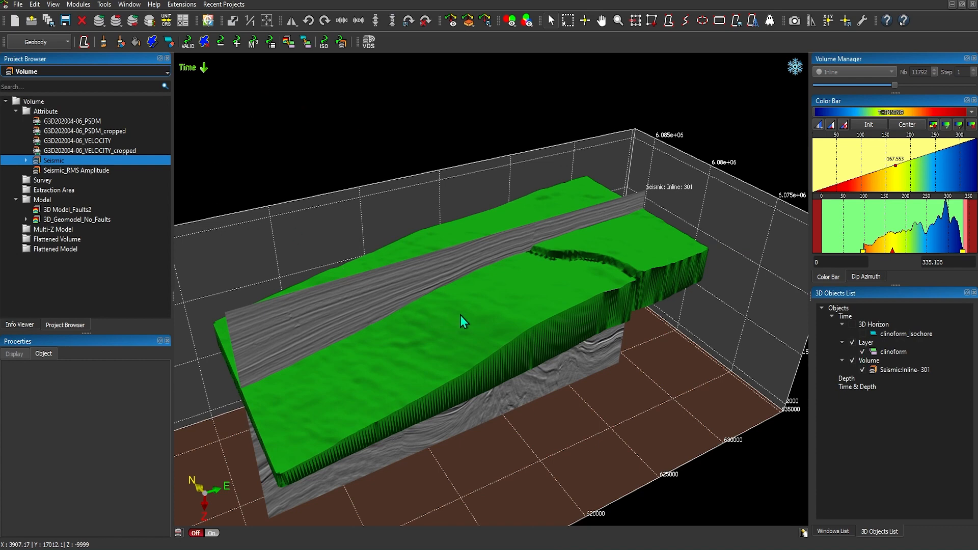
{"action": "left_click_drag", "start_coordinate": [459, 314], "coordinate": [469, 294]}
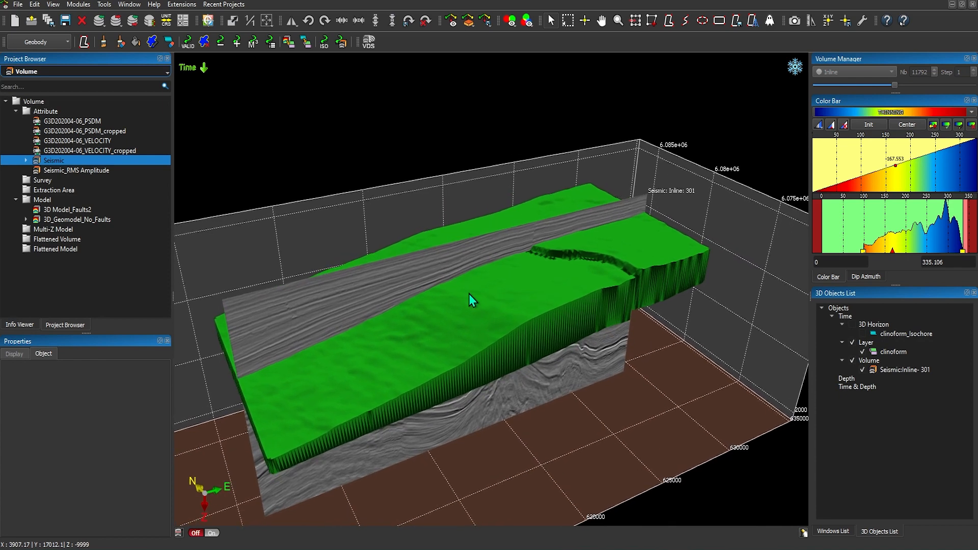
{"action": "left_click", "coordinate": [505, 292]}
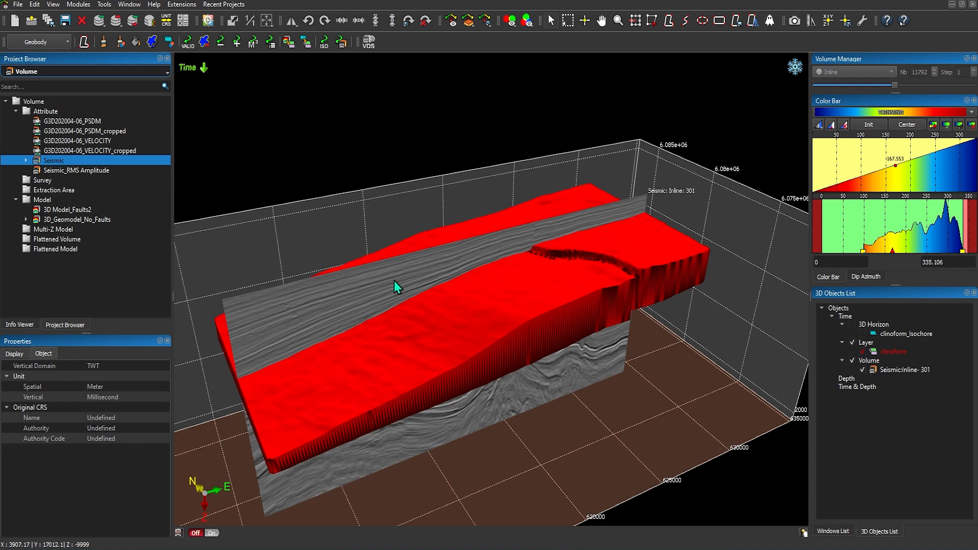
- Compute the clinoform layer's volume in barrels, with 1 ms set to 4.00 meters
{"action": "left_click", "coordinate": [253, 42]}
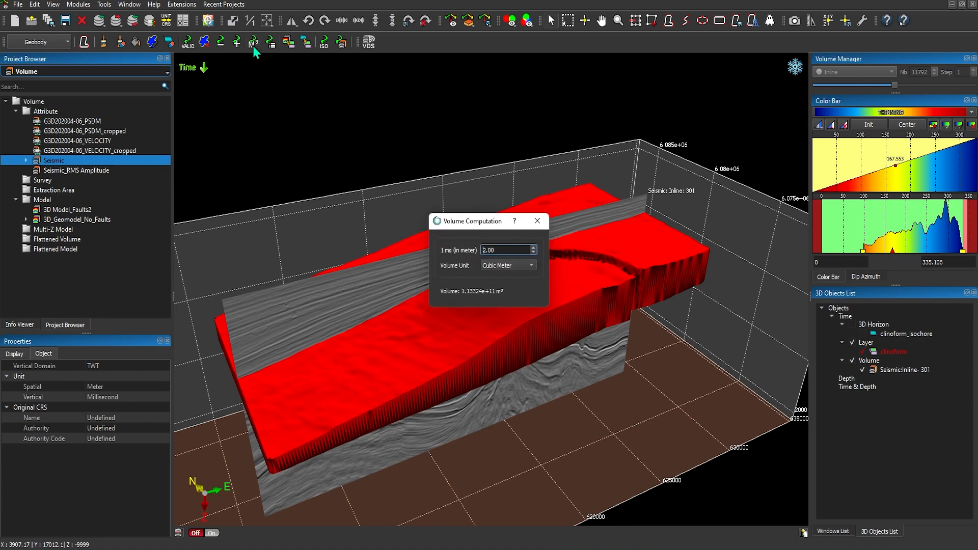
{"action": "left_click_drag", "start_coordinate": [477, 228], "coordinate": [499, 246]}
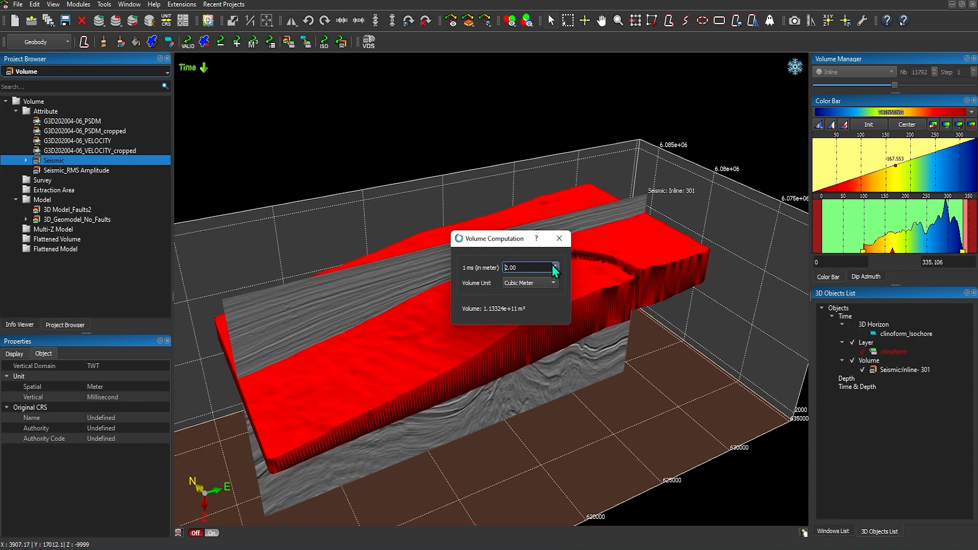
{"action": "scroll", "coordinate": [556, 265], "scroll_direction": "down", "scroll_amount": 1}
{"action": "scroll", "coordinate": [556, 265], "scroll_direction": "up", "scroll_amount": 1}
{"action": "scroll", "coordinate": [556, 267], "scroll_direction": "up", "scroll_amount": 2}
{"action": "left_click", "coordinate": [554, 286]}
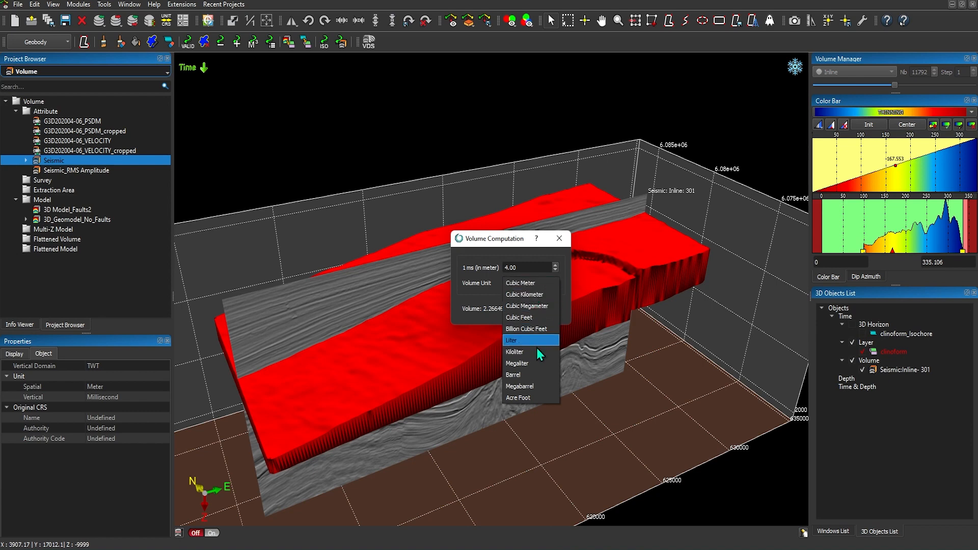
{"action": "left_click", "coordinate": [532, 377]}
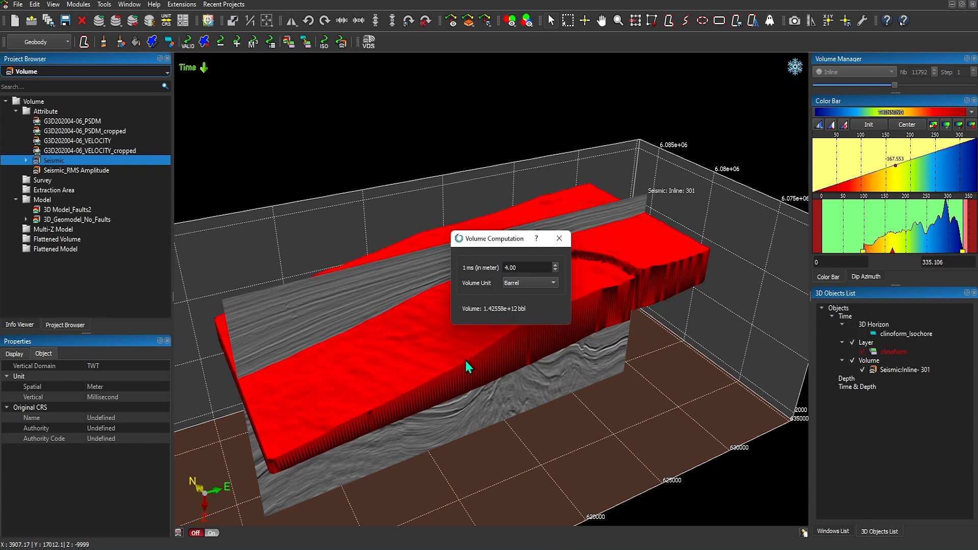
{"action": "left_click", "coordinate": [560, 246]}
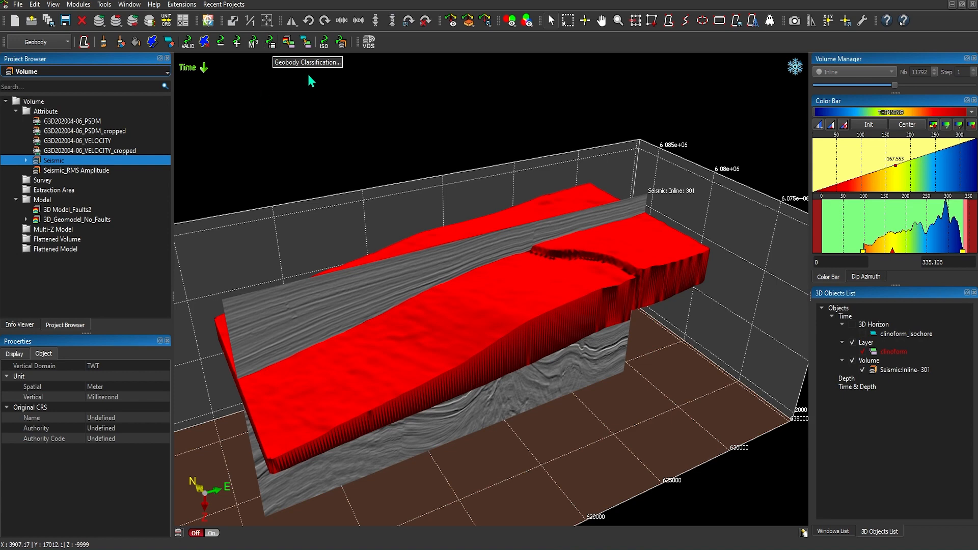
- Add Bright_Spot_1, the clinoform layer and the Salt10 multi-Z to a Geobody Classification table, with the volume unit kept as Cubic Meter
{"action": "left_click", "coordinate": [271, 42]}
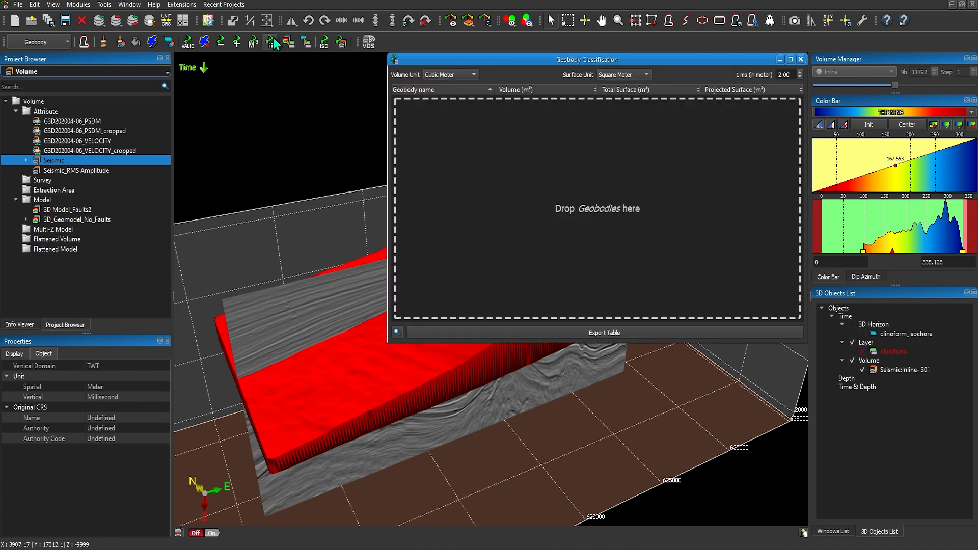
{"action": "left_click_drag", "start_coordinate": [409, 58], "coordinate": [274, 87]}
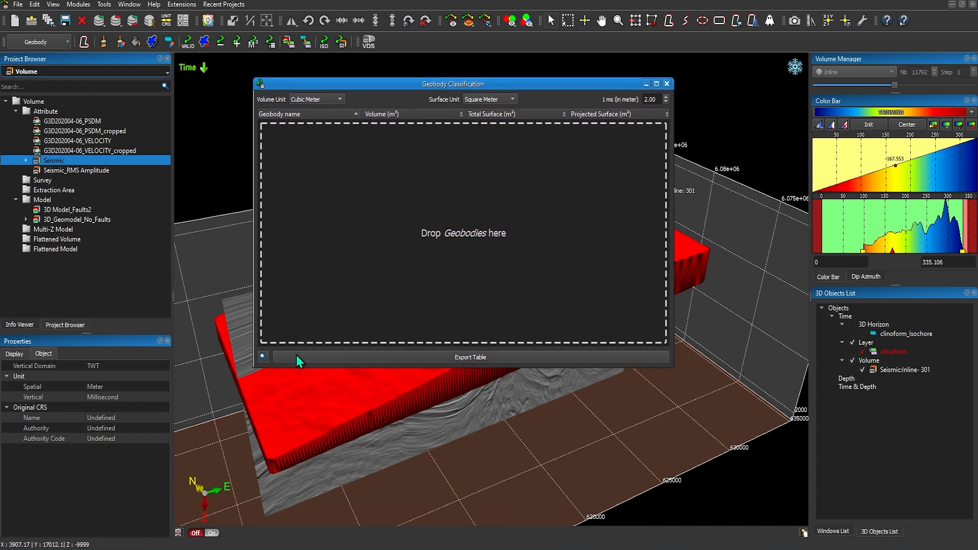
{"action": "left_click", "coordinate": [262, 357]}
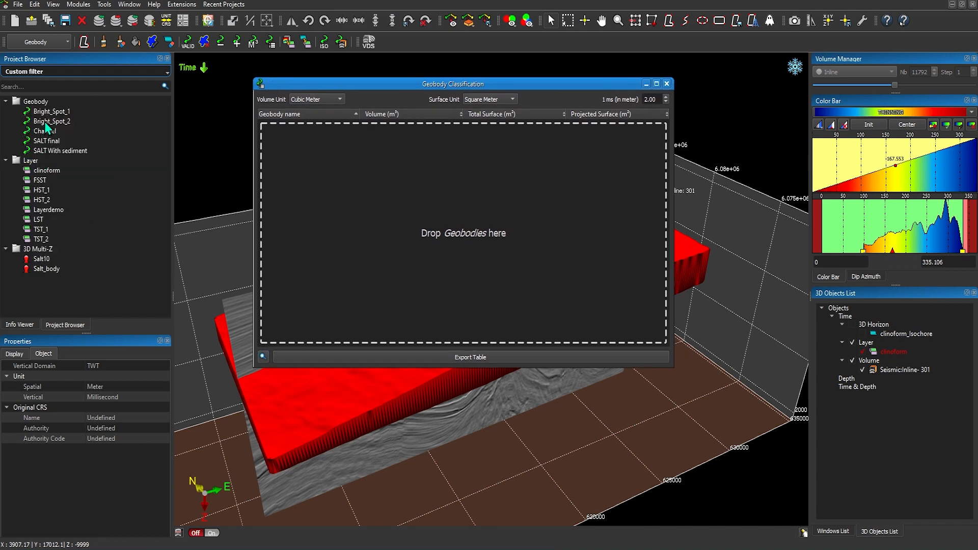
{"action": "left_click_drag", "start_coordinate": [50, 111], "coordinate": [306, 230]}
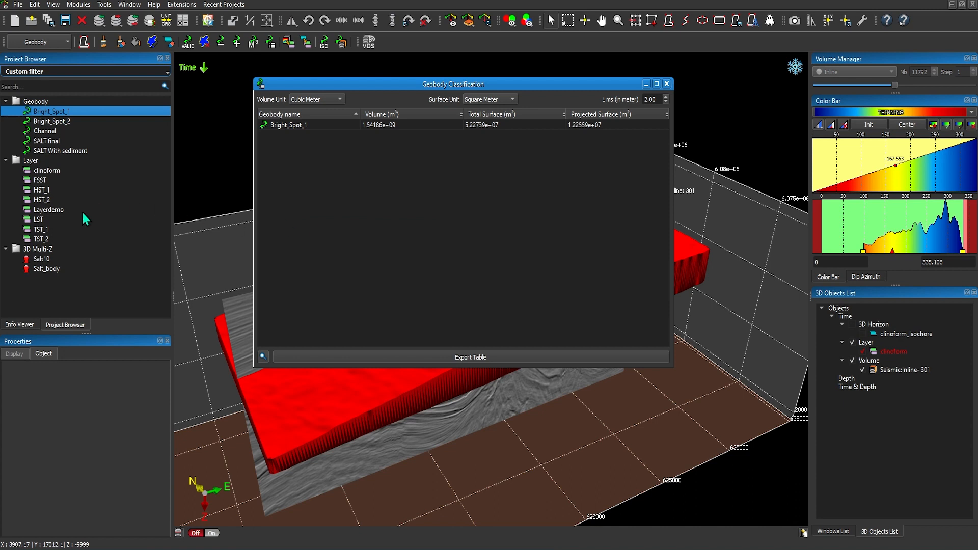
{"action": "left_click_drag", "start_coordinate": [49, 171], "coordinate": [312, 230]}
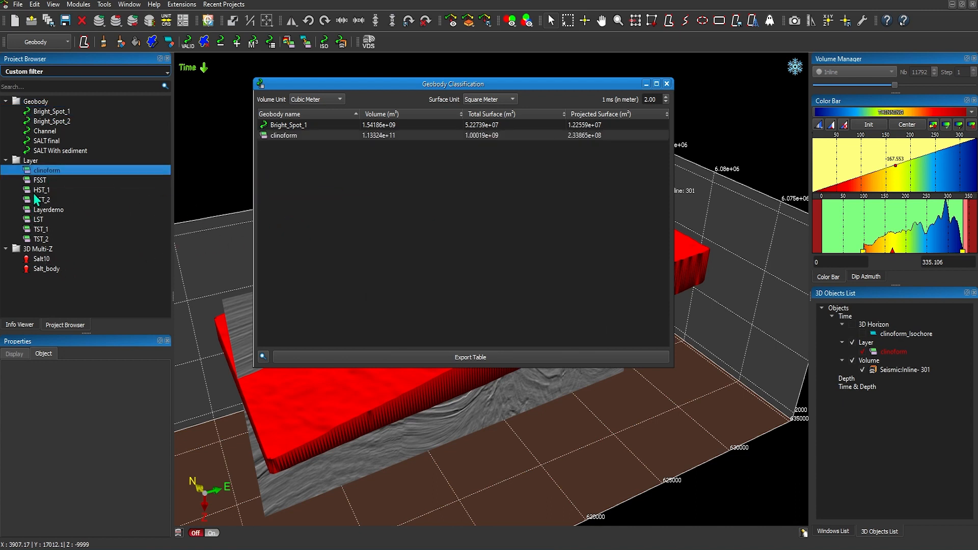
{"action": "left_click_drag", "start_coordinate": [36, 260], "coordinate": [317, 230]}
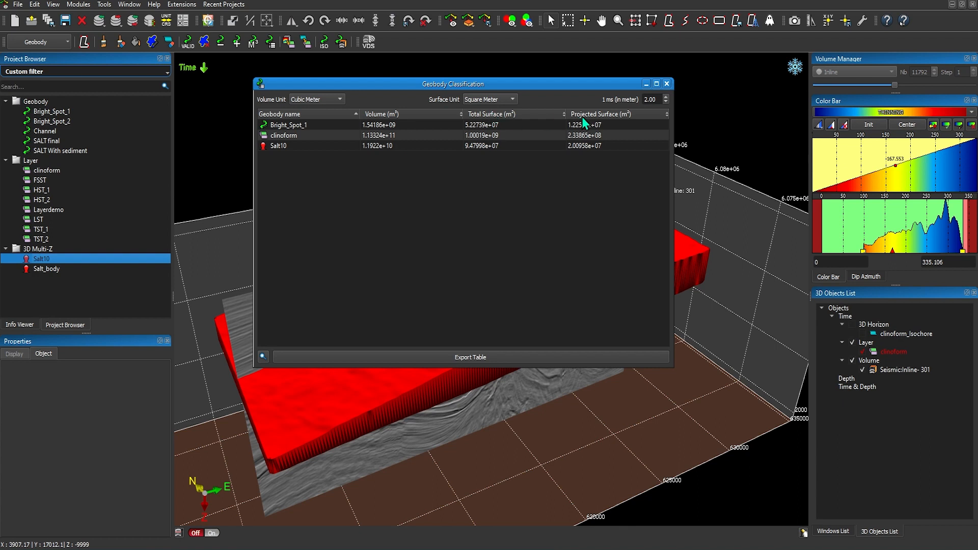
{"action": "left_click", "coordinate": [340, 100]}
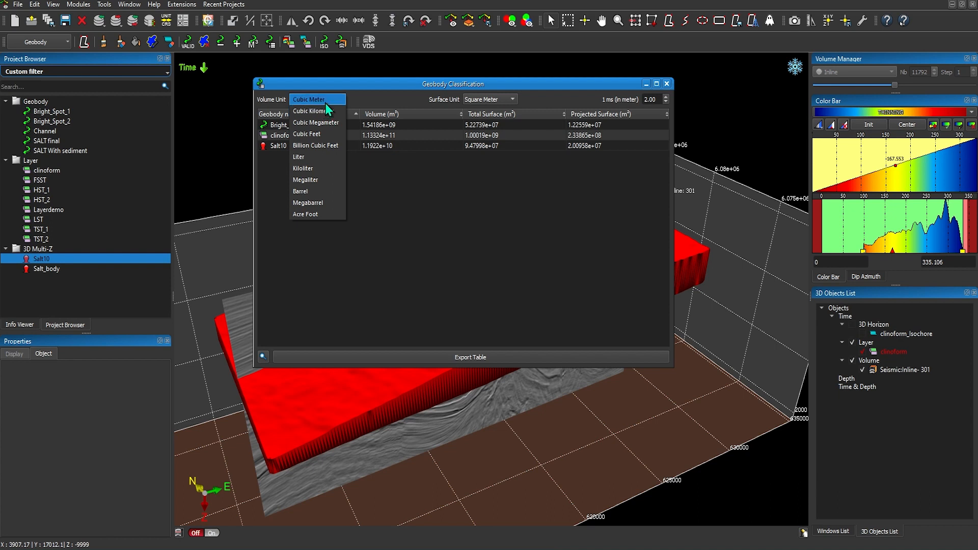
{"action": "left_click", "coordinate": [325, 103]}
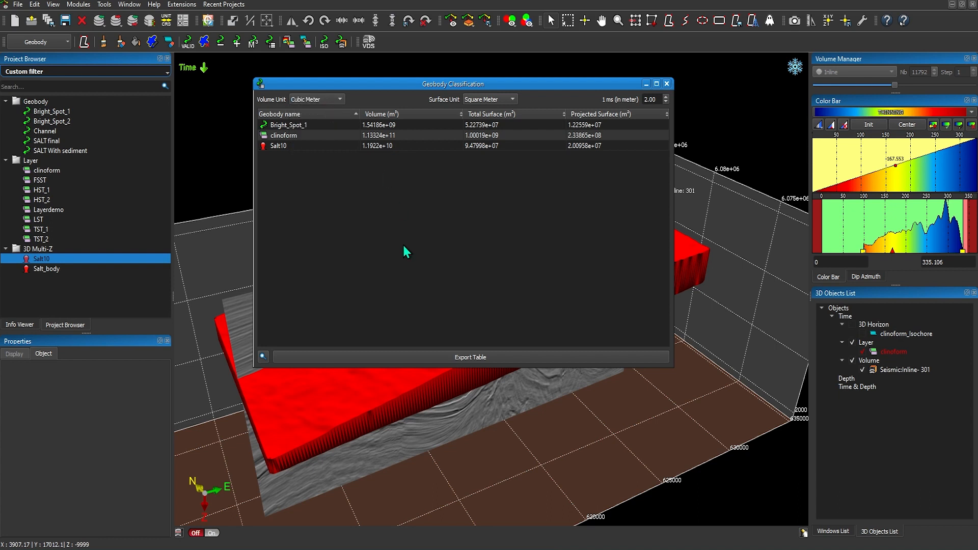
- Export the geobody classification table as semicolon-separated .csv to the project's Export folder and close the table
{"action": "left_click", "coordinate": [455, 360]}
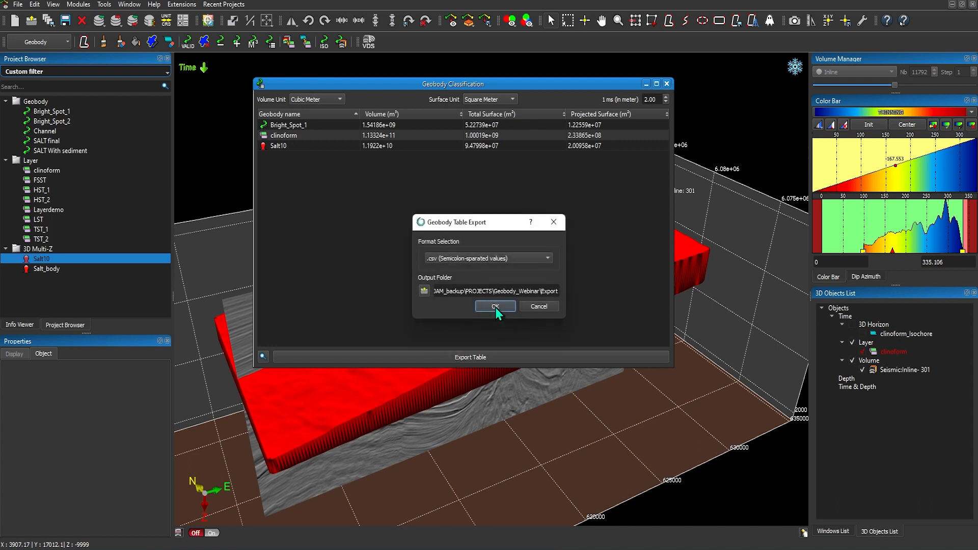
{"action": "left_click", "coordinate": [471, 262]}
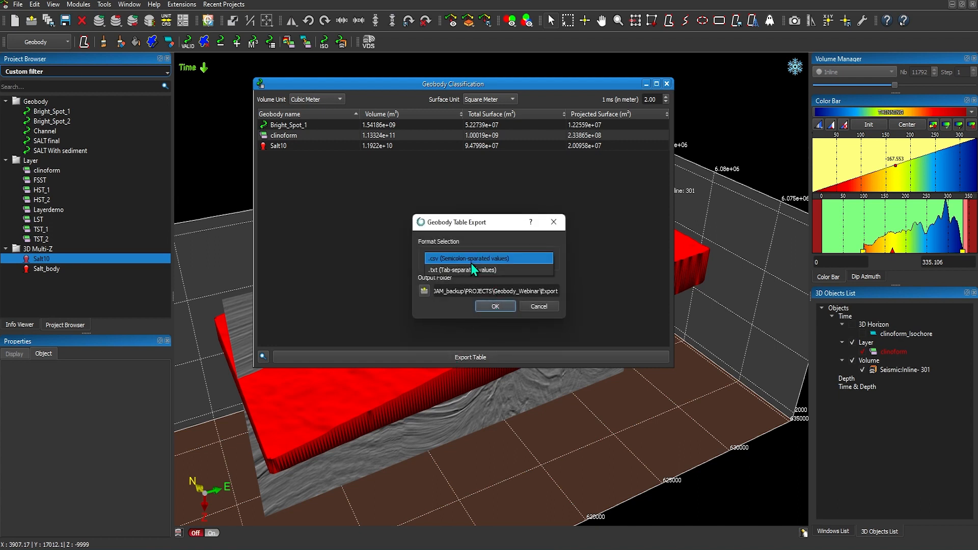
{"action": "left_click", "coordinate": [471, 260]}
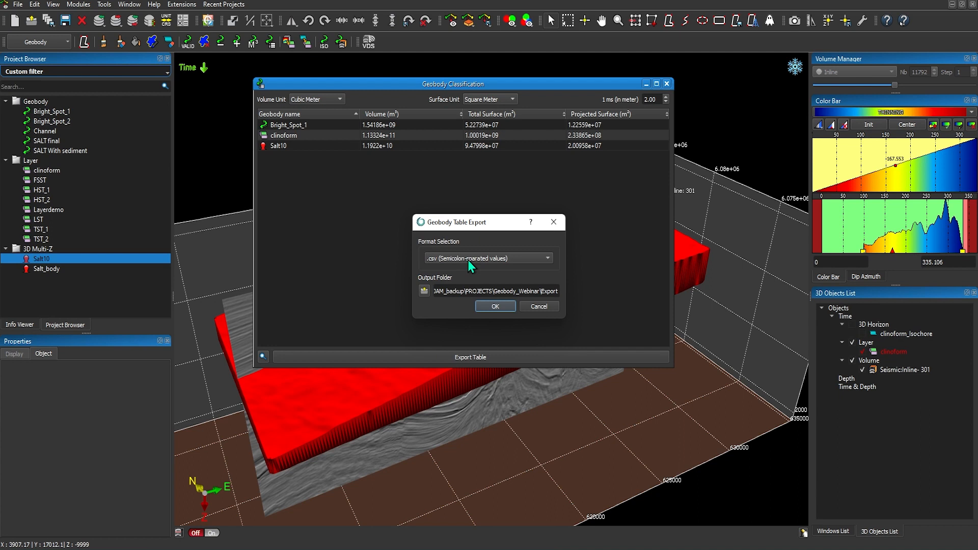
{"action": "left_click", "coordinate": [493, 307]}
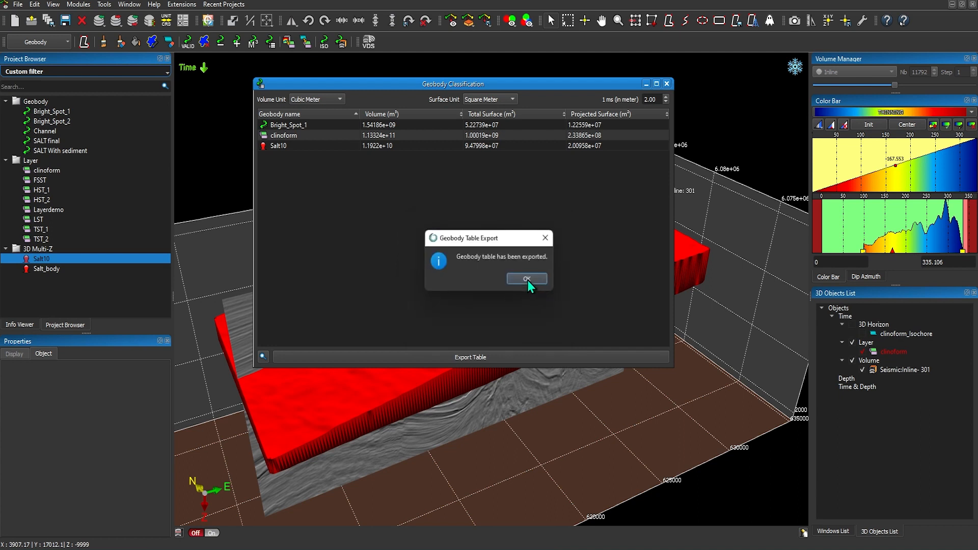
{"action": "left_click", "coordinate": [528, 278]}
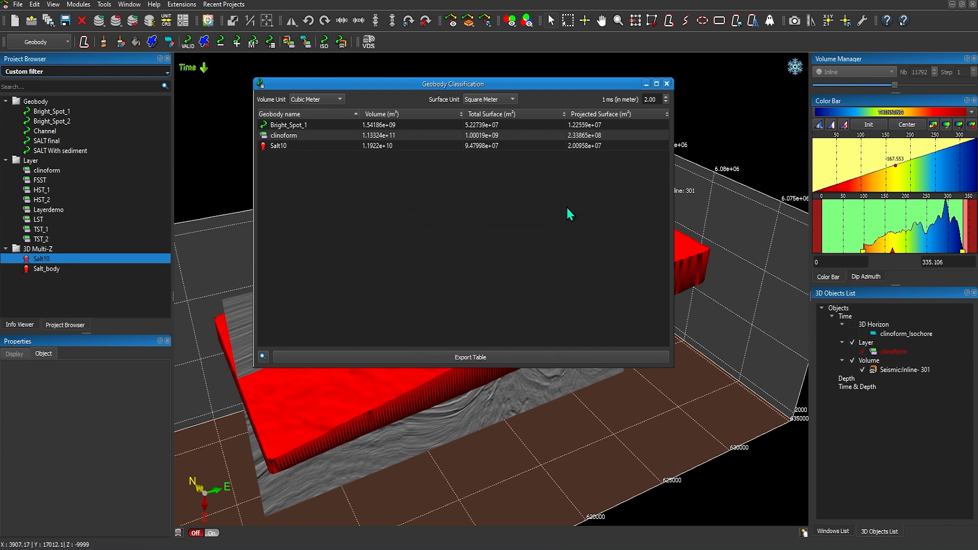
{"action": "left_click", "coordinate": [667, 84]}
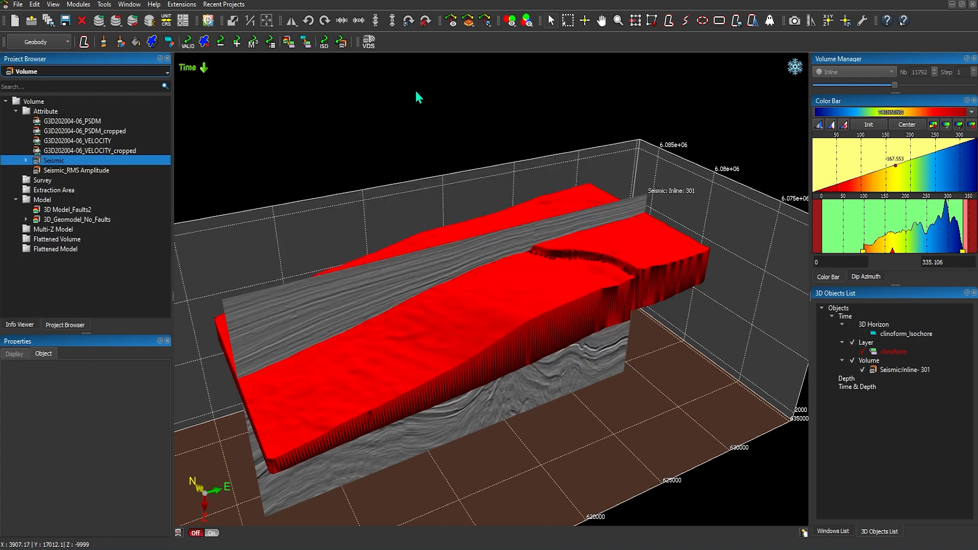
- Check the export formats offered for geobodies and for 3D Multi-Z objects, without exporting anything
{"action": "left_click", "coordinate": [117, 23]}
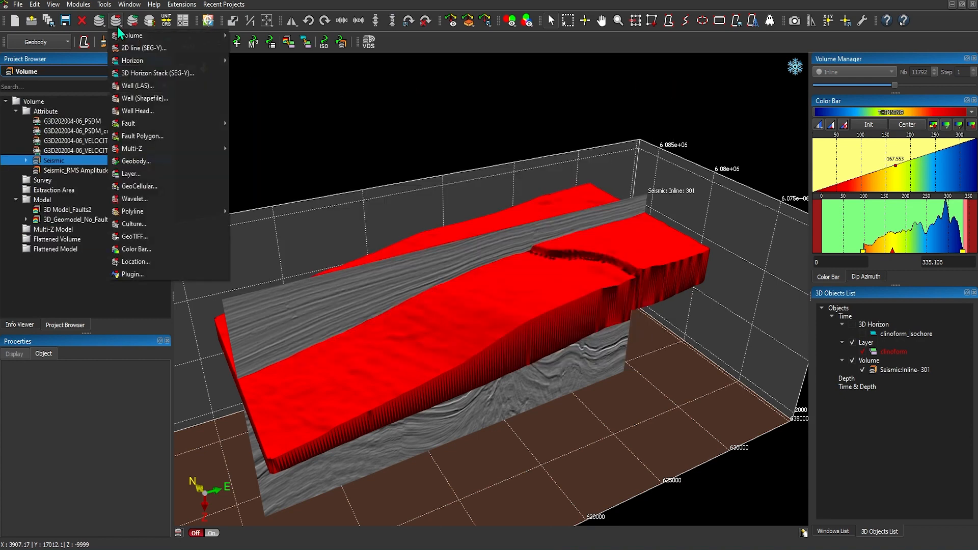
{"action": "left_click", "coordinate": [134, 161]}
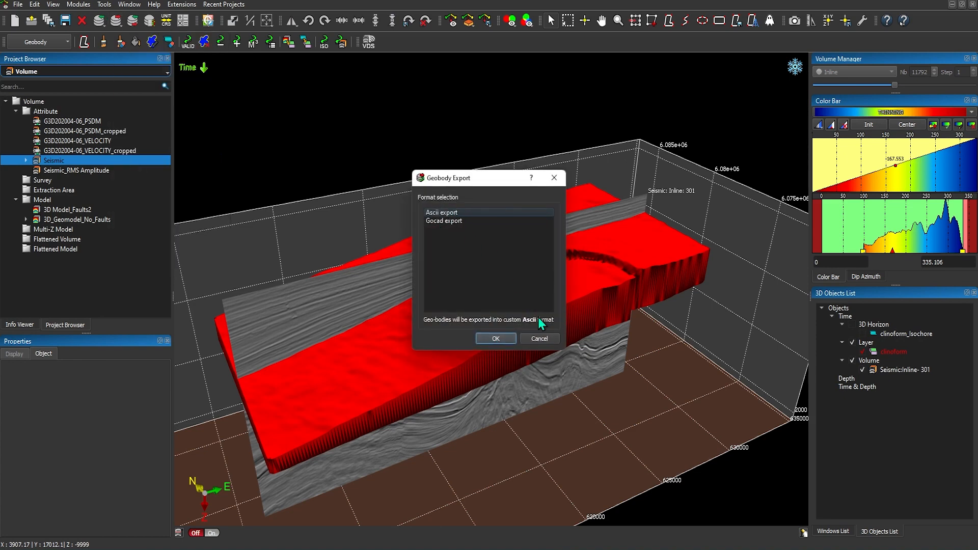
{"action": "left_click", "coordinate": [531, 336]}
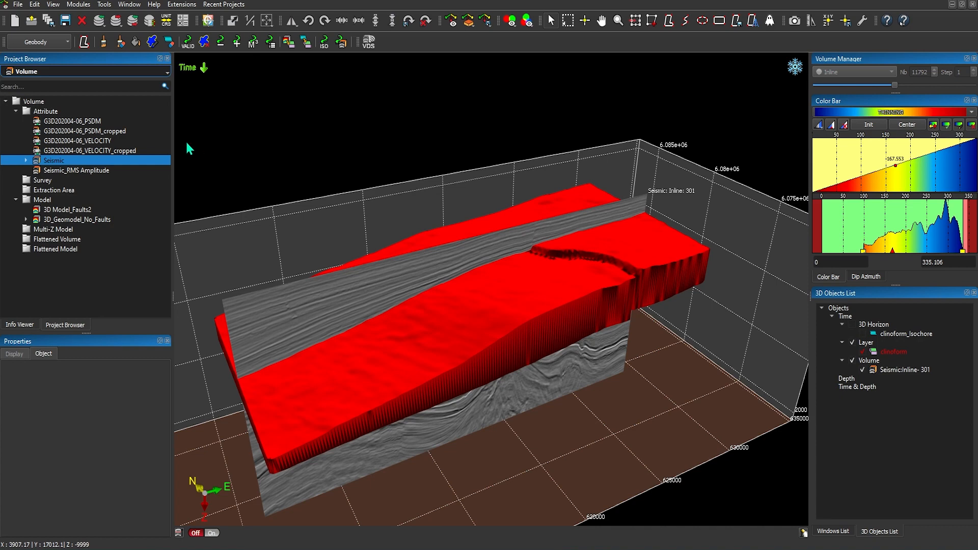
{"action": "left_click", "coordinate": [116, 21]}
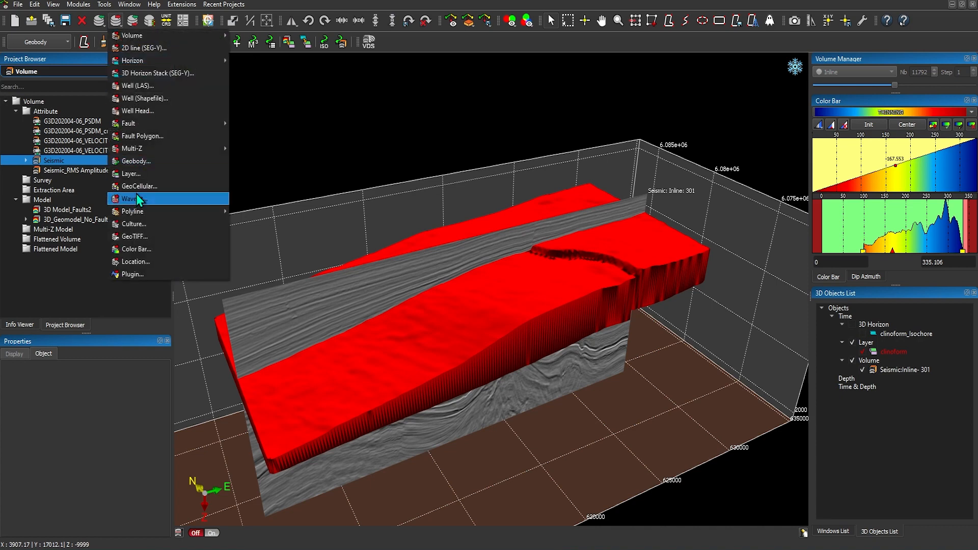
{"action": "mouse_move", "coordinate": [138, 149]}
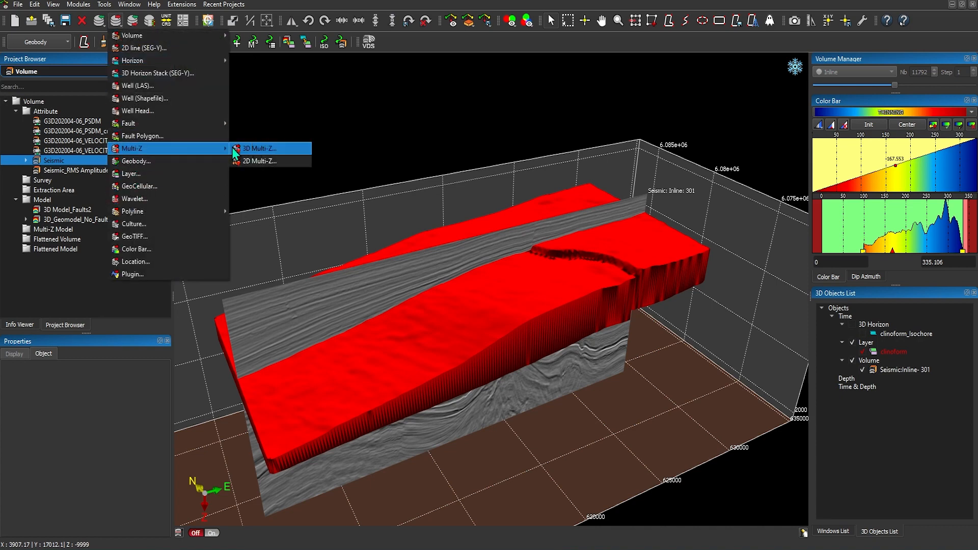
{"action": "left_click", "coordinate": [248, 151]}
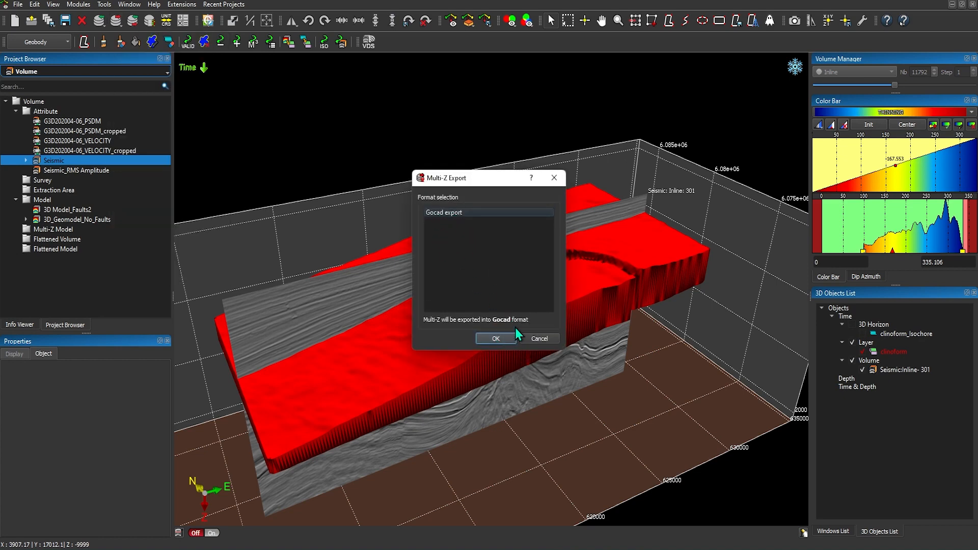
{"action": "left_click", "coordinate": [528, 339]}
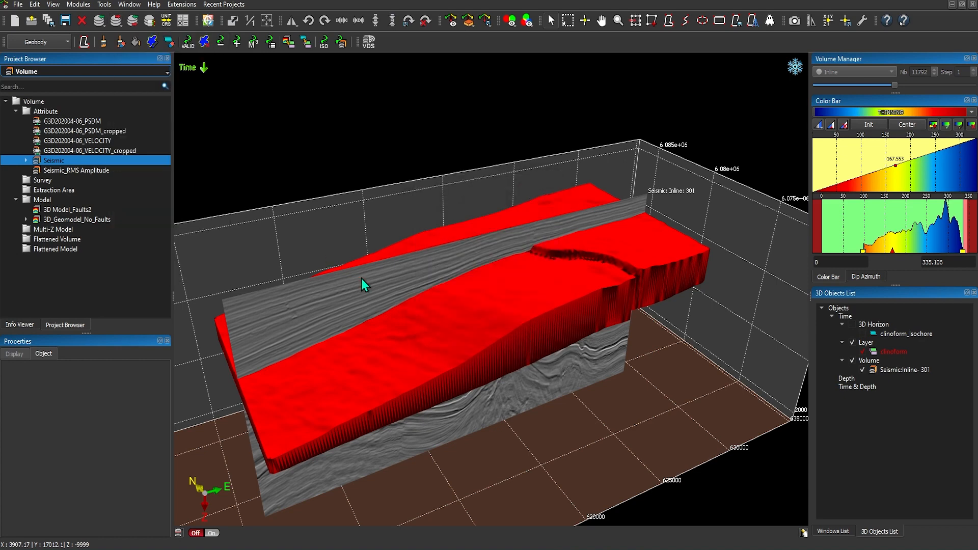